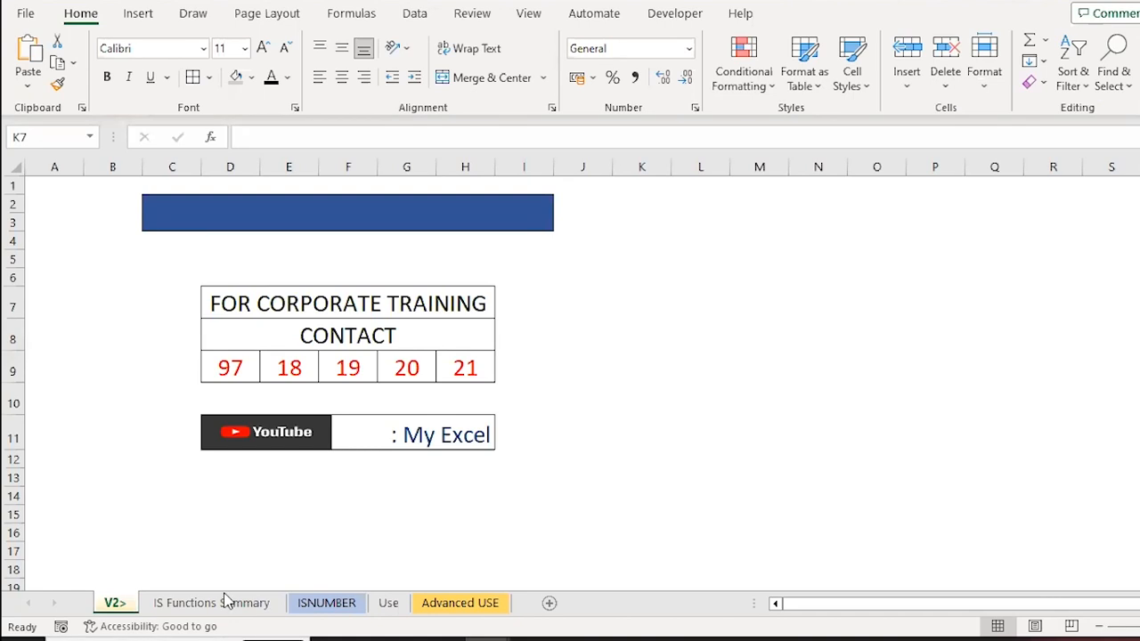
- Look over the list of information functions on the IS Functions Summary sheet and go to the ISNUMBER sheet
left_click(224, 604)
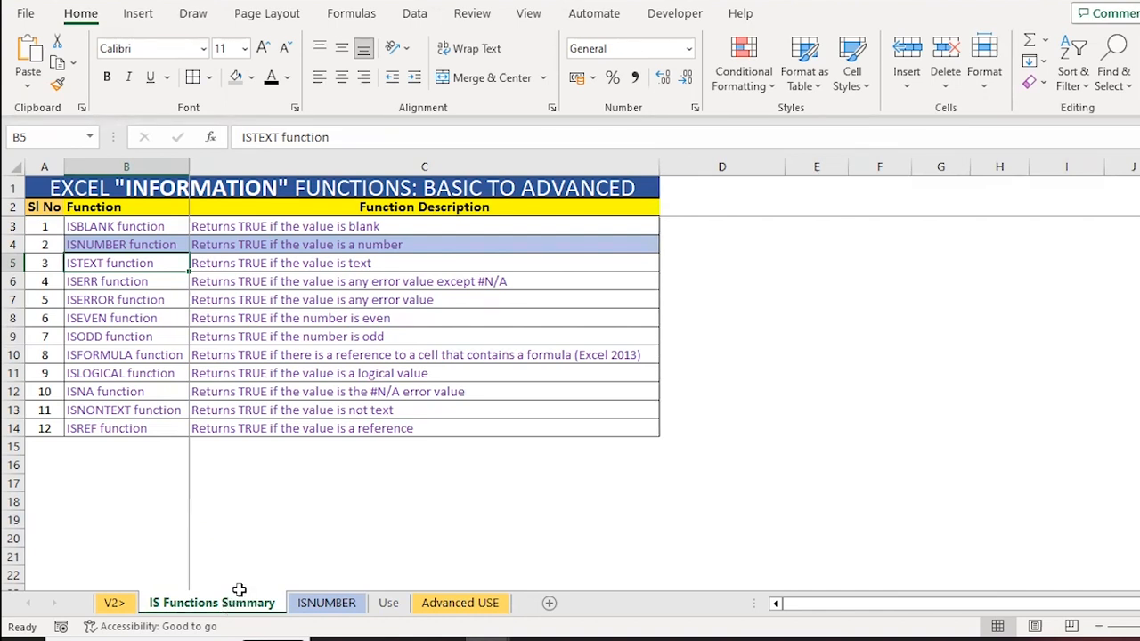
left_click(337, 607)
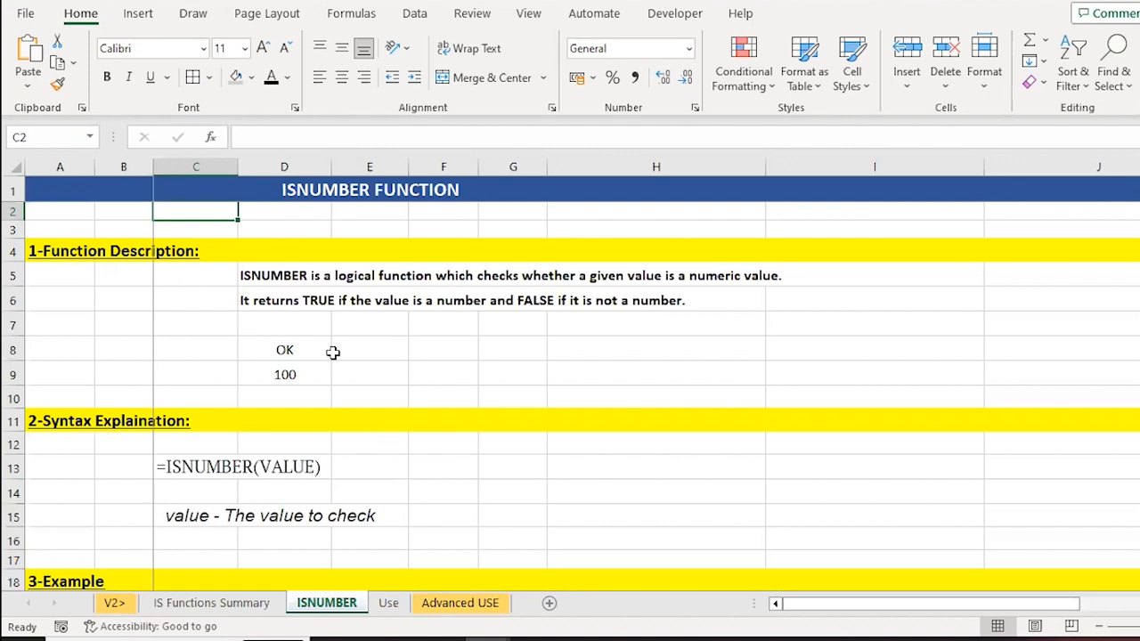
- Enter =ISNUMBER(D8) in cell E8 to test the entry OK
left_click(370, 348)
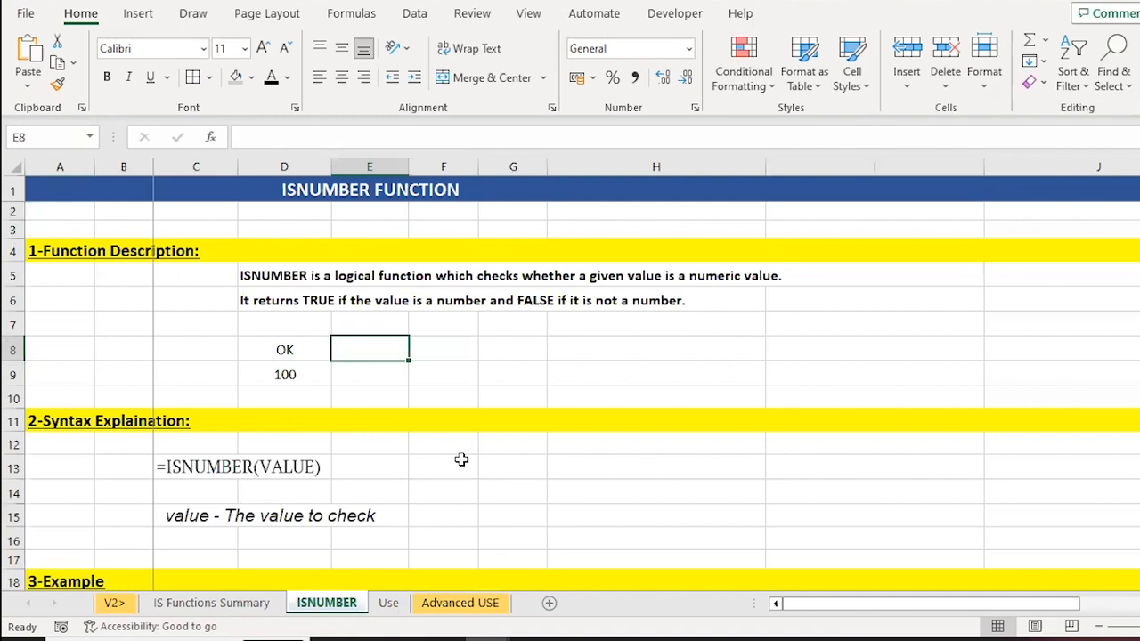
type("=isnum")
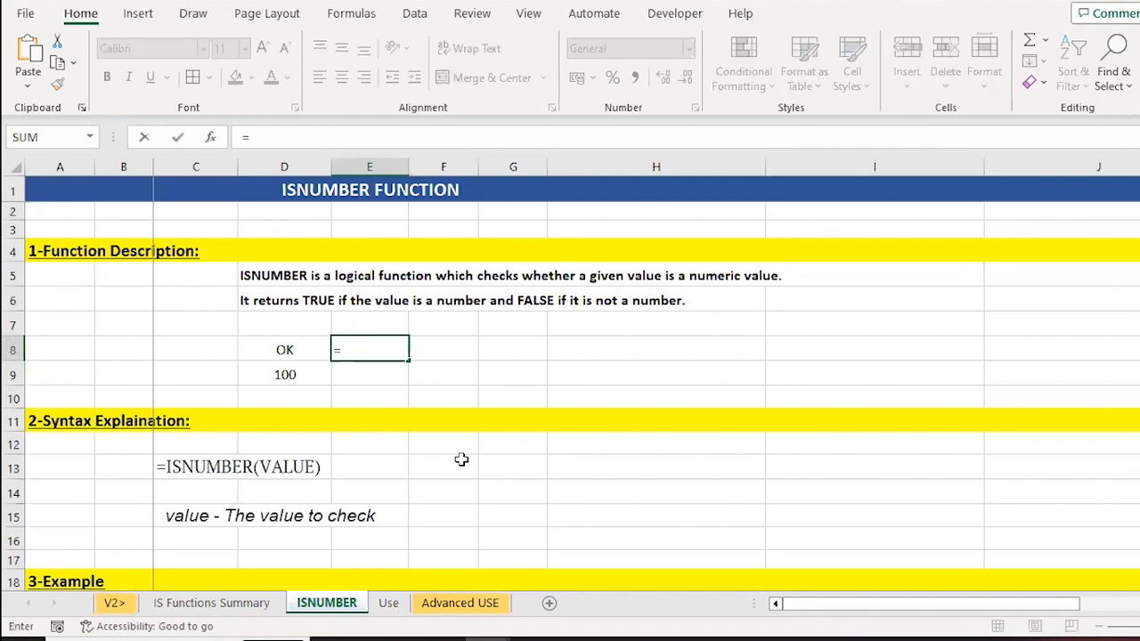
key("Tab")
key("Left")
type(")")
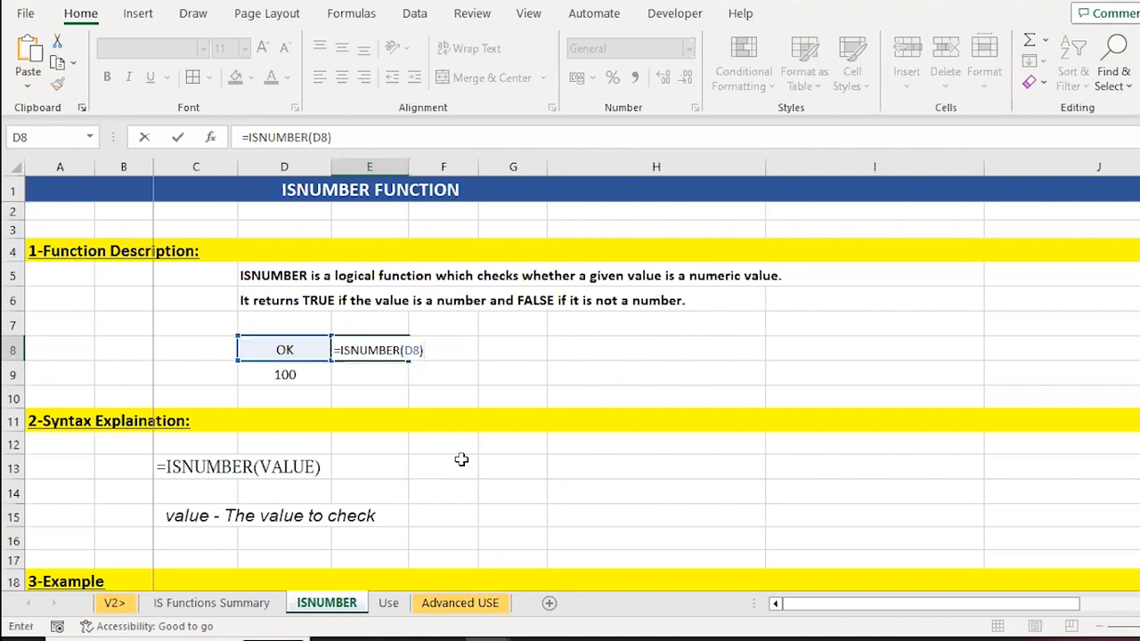
key("ctrl+Return")
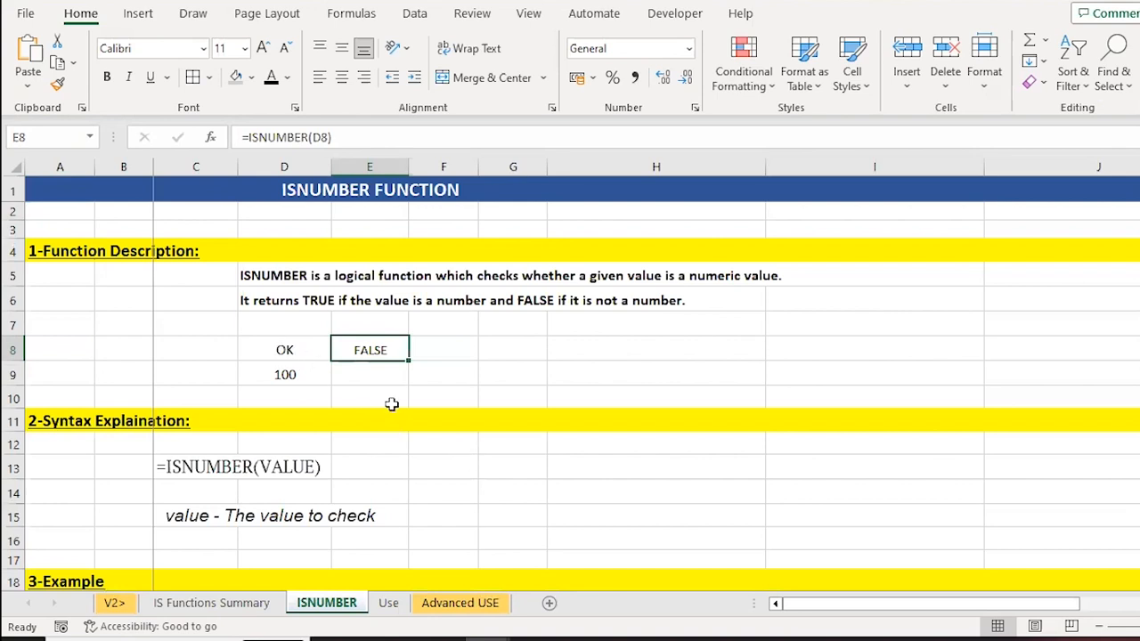
- Copy the ISNUMBER formula from E8 down to E9 to test the value 100, and compare both results
key("ctrl+c")
key("Down")
key("Return")
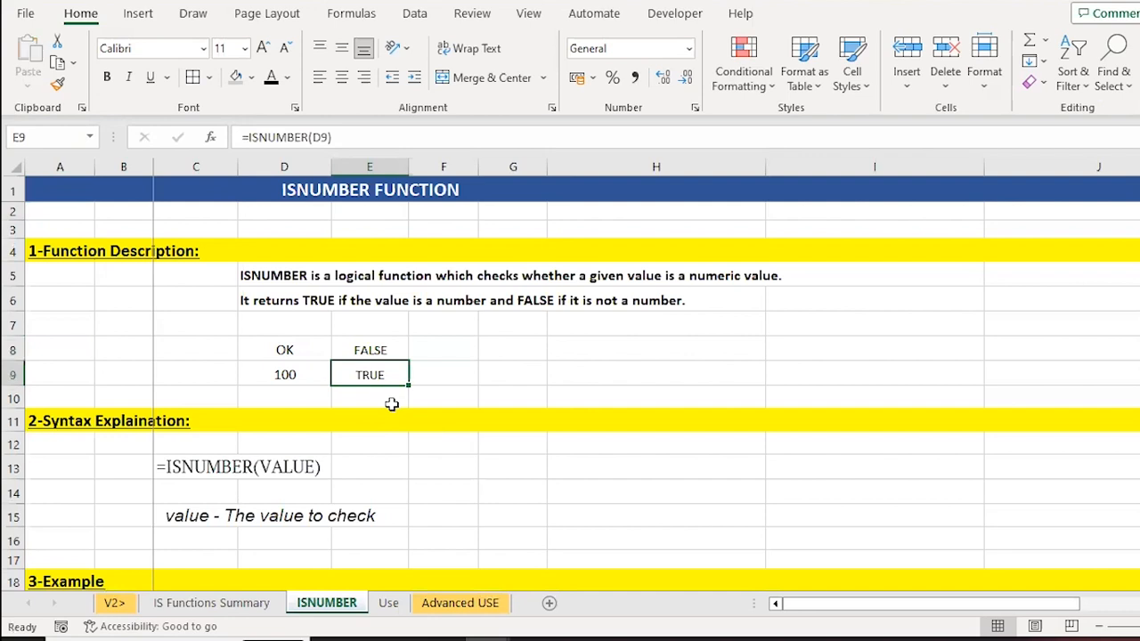
key("Left")
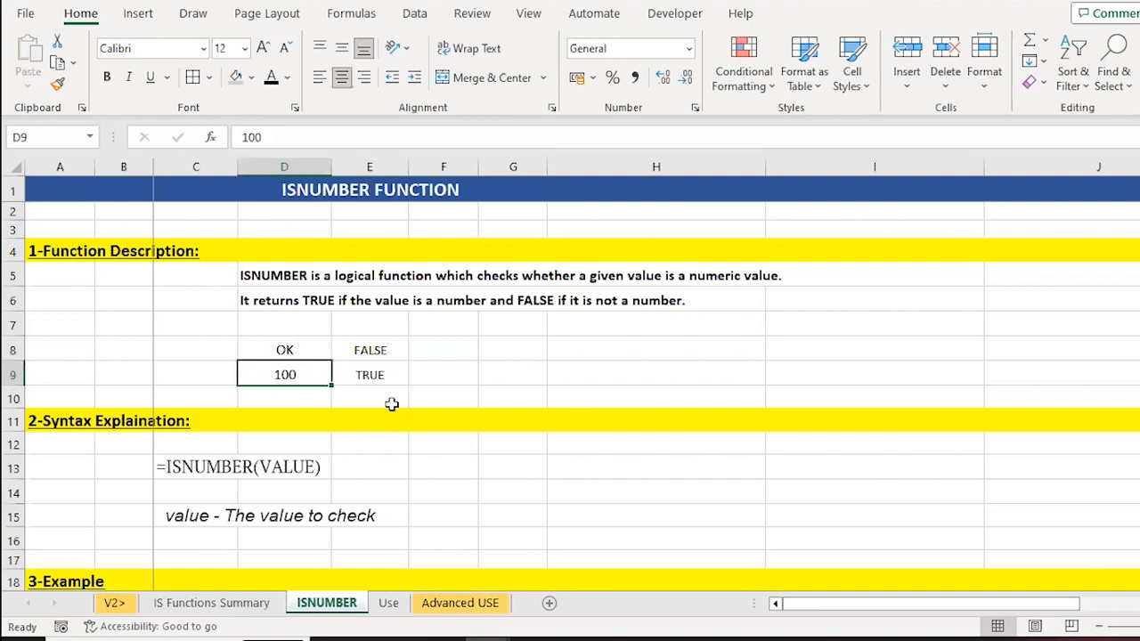
key("Right")
key("Up")
key("shift+Down")
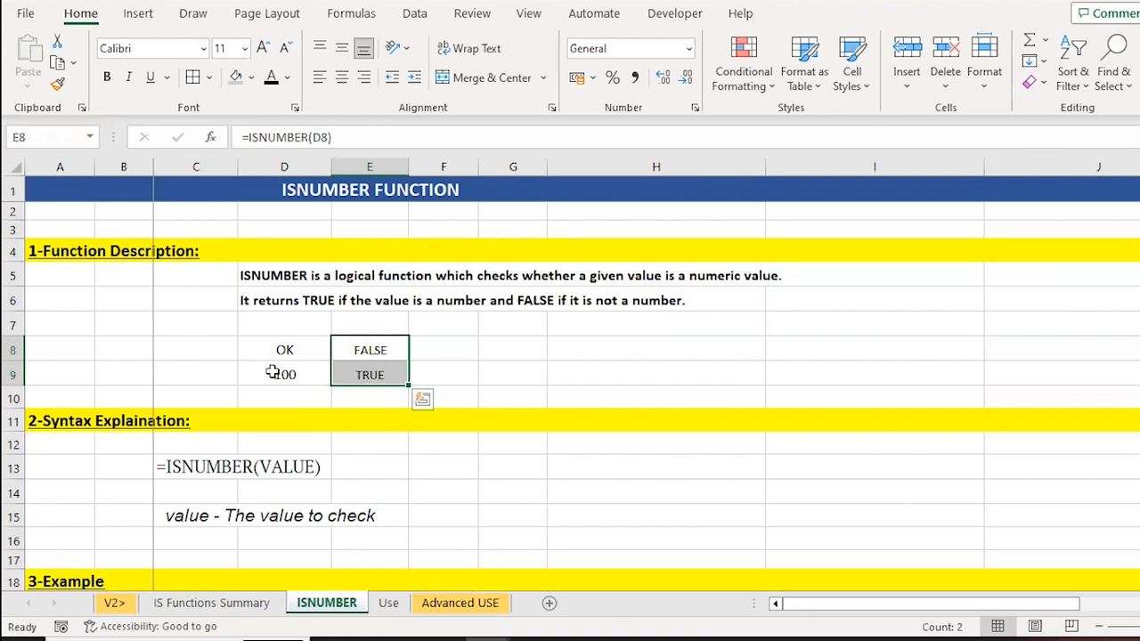
- Examine the syntax explanation and the sample entries in the Data column of example 1, from D23 to D44
left_click(194, 492)
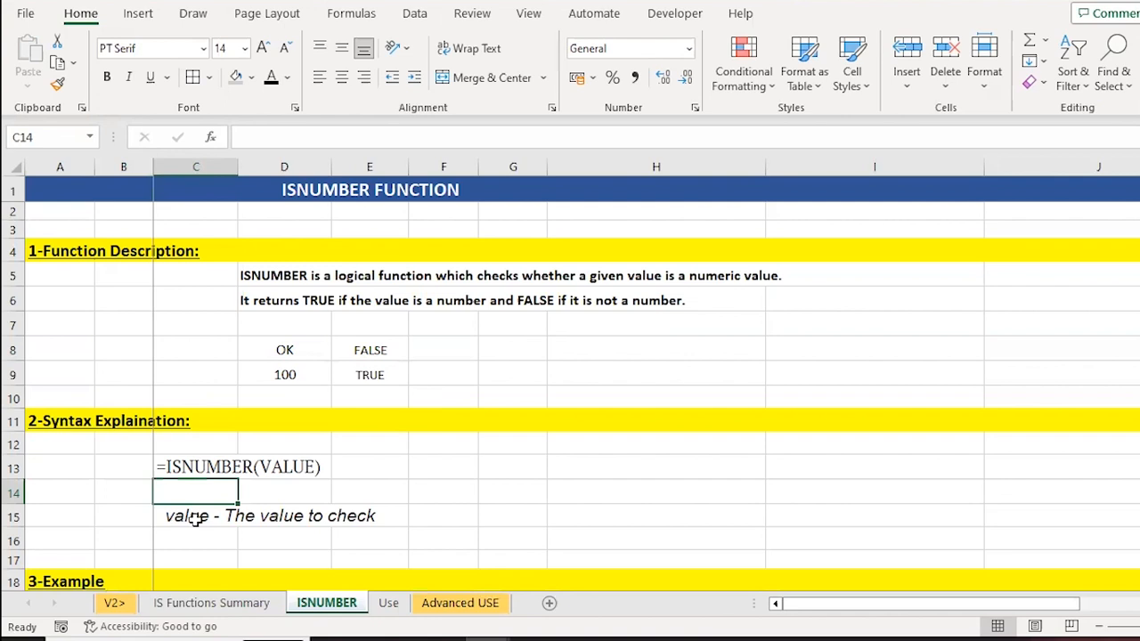
key("Down")
key("Down")
key("Down")
key("Down")
key("Down")
key("Down")
key("Down")
key("Down")
key("Down")
key("Down")
key("Down")
key("Down")
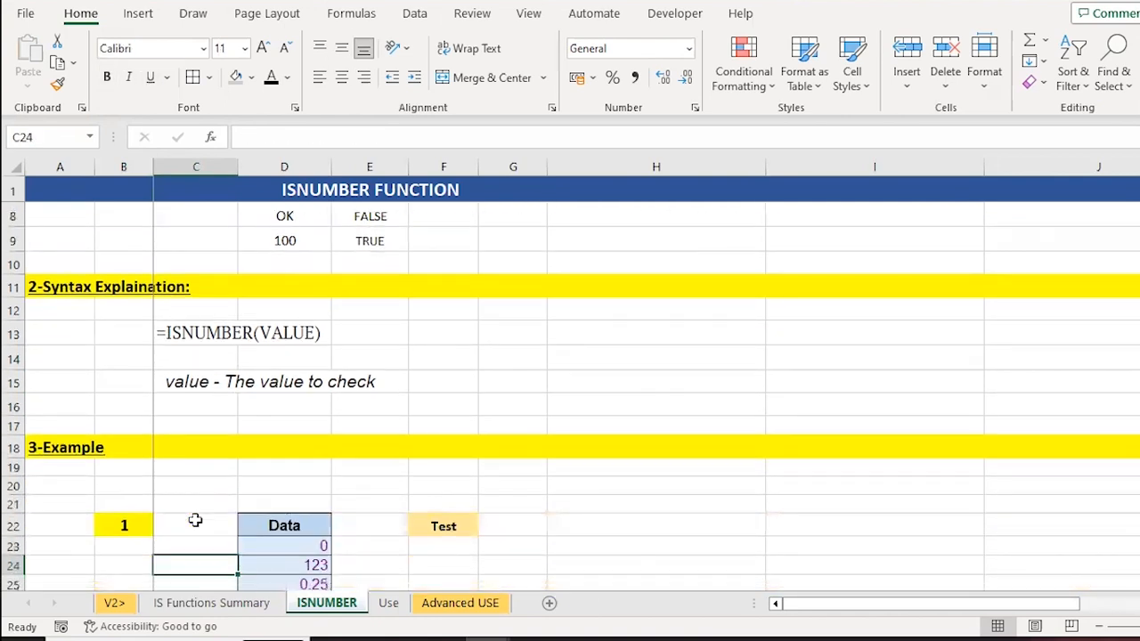
key("Down")
key("Down")
key("Down")
key("Down")
key("Down")
key("Down")
key("Down")
key("Right")
key("Down")
key("Down")
key("Down")
key("Down")
key("Down")
key("Down")
key("Down")
key("Down")
key("Down")
key("Down")
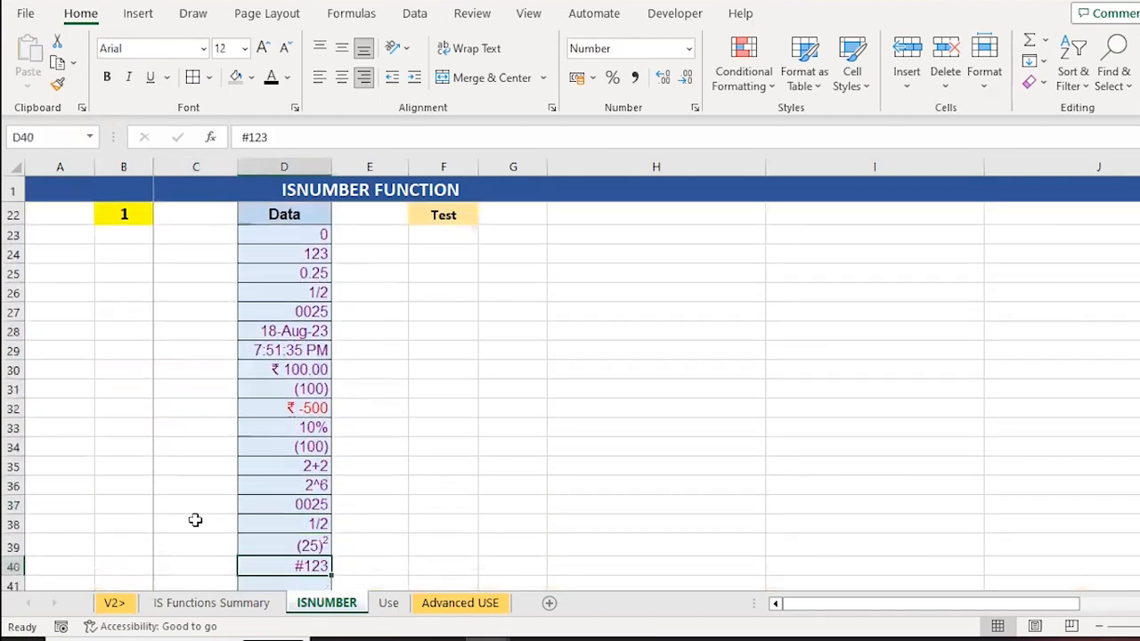
key("Down")
key("Down")
key("Down")
key("Down")
key("Up")
key("Up")
key("Up")
key("Up")
key("Up")
key("Up")
key("Up")
key("Up")
key("Up")
key("Up")
key("Up")
key("Up")
key("Up")
key("Up")
key("Up")
key("Up")
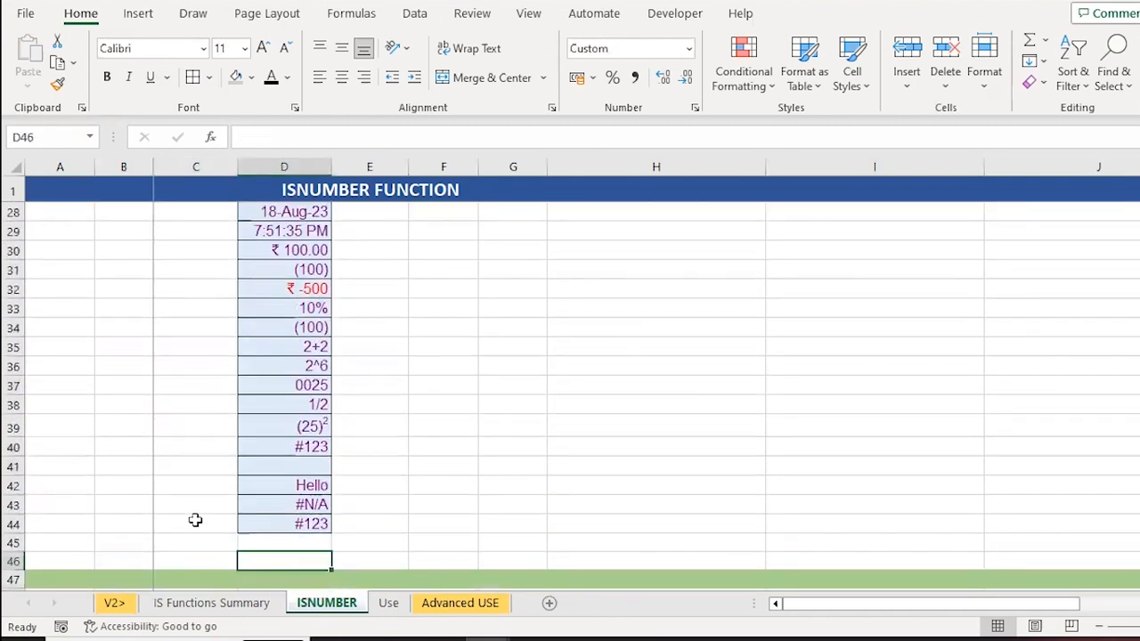
key("Up")
key("Up")
key("Up")
key("Up")
key("Up")
key("Up")
key("Up")
key("Up")
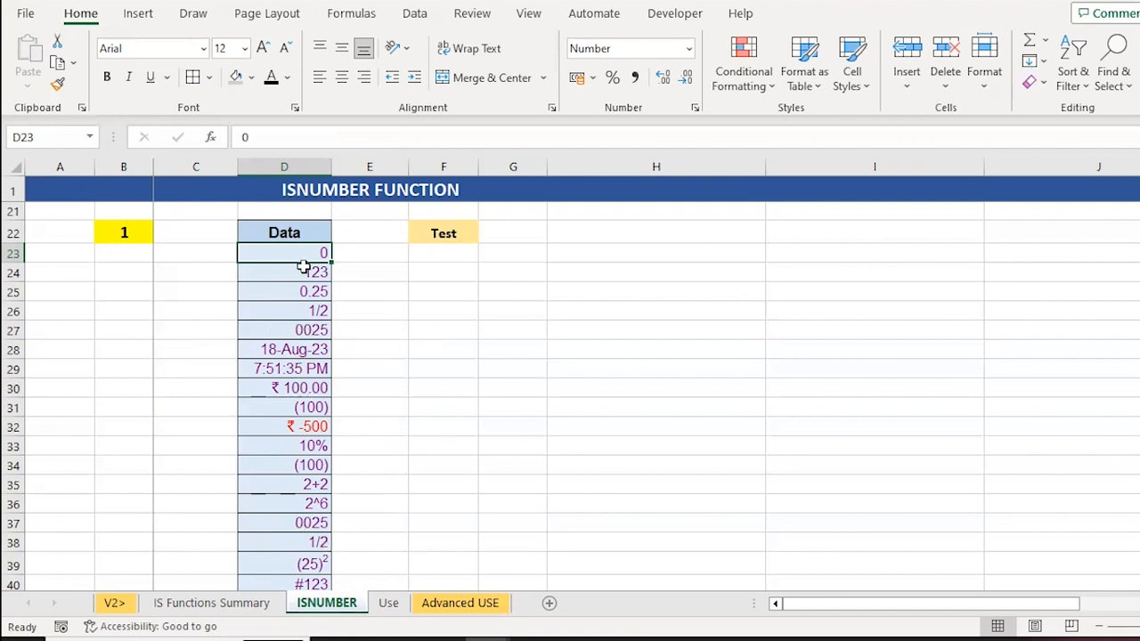
- Enter =ISNUMBER(D23) in cell F23, the first row of the Test column
key("Right")
key("Right")
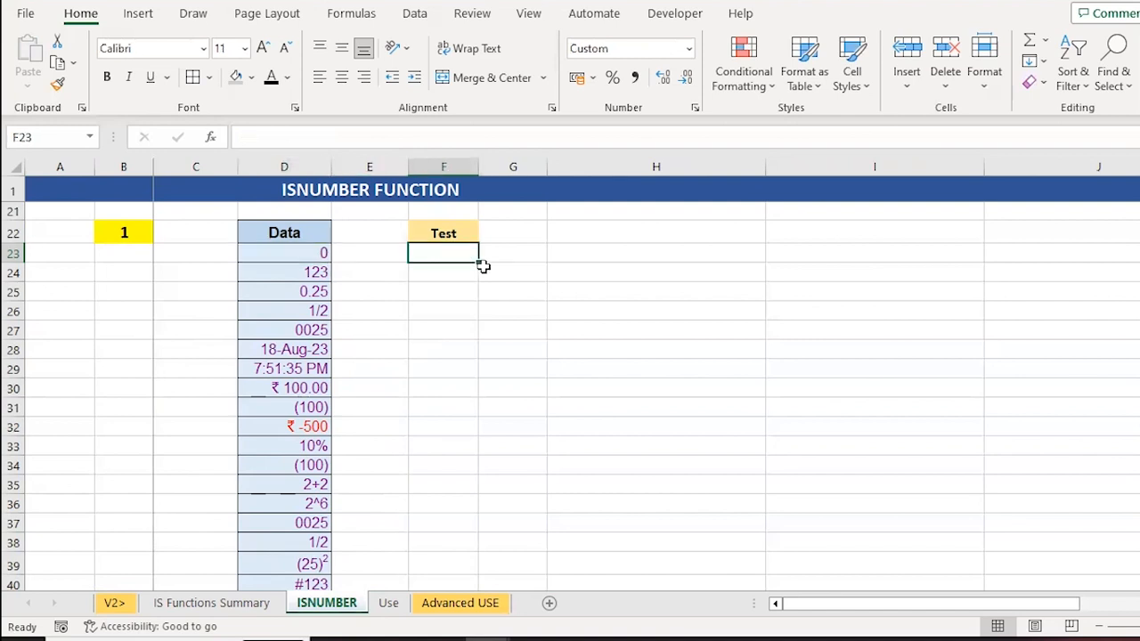
type("=")
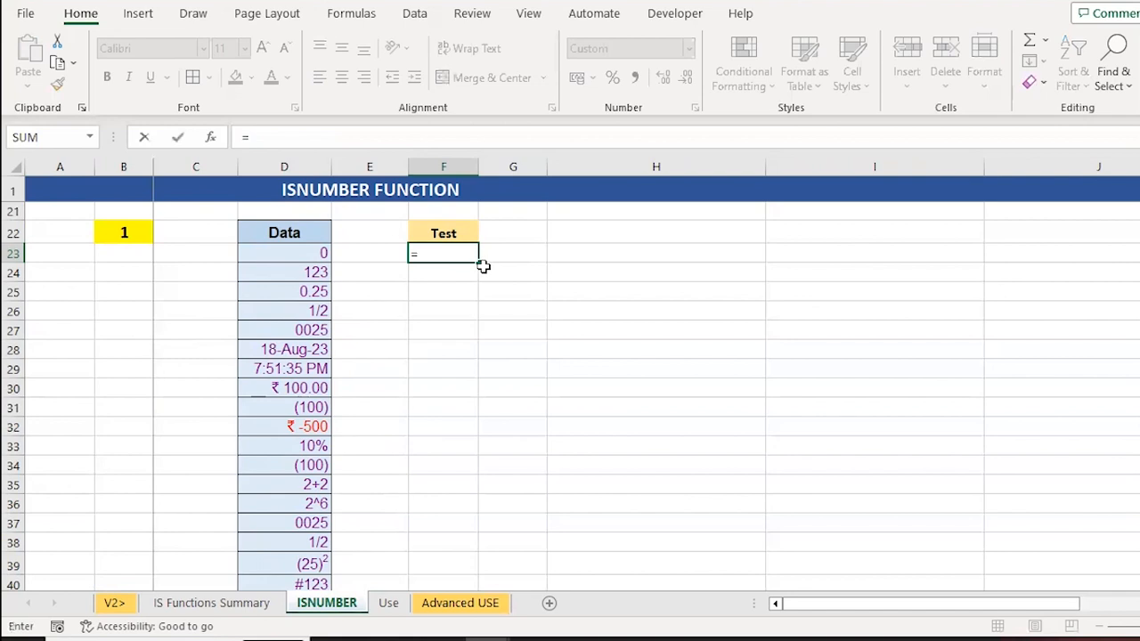
type("isnum")
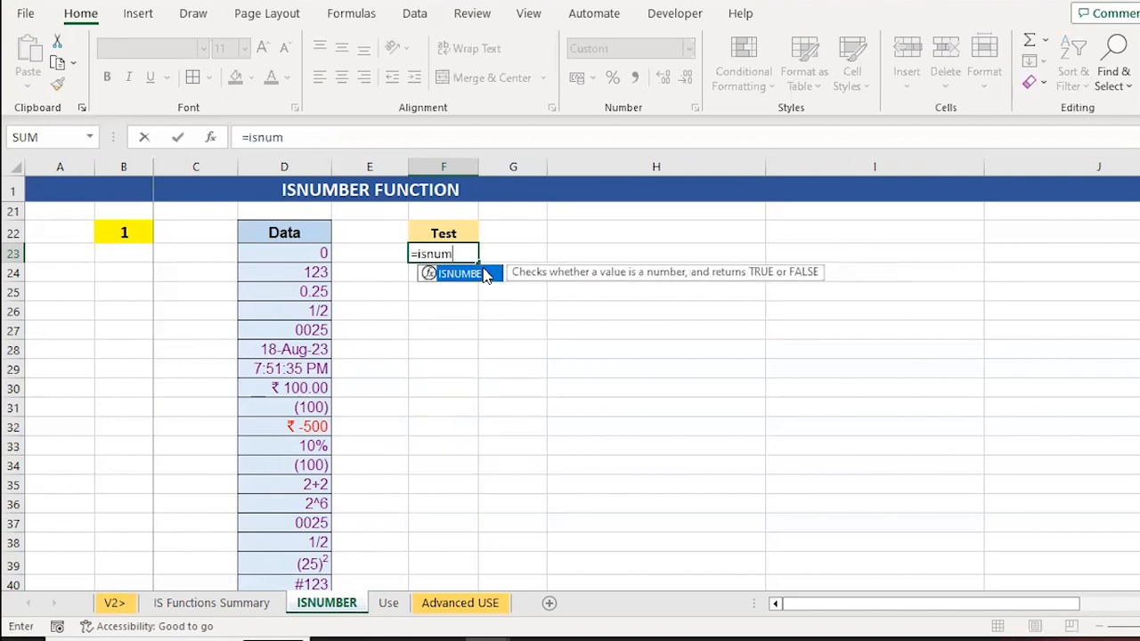
key("Tab")
key("Left")
key("Left")
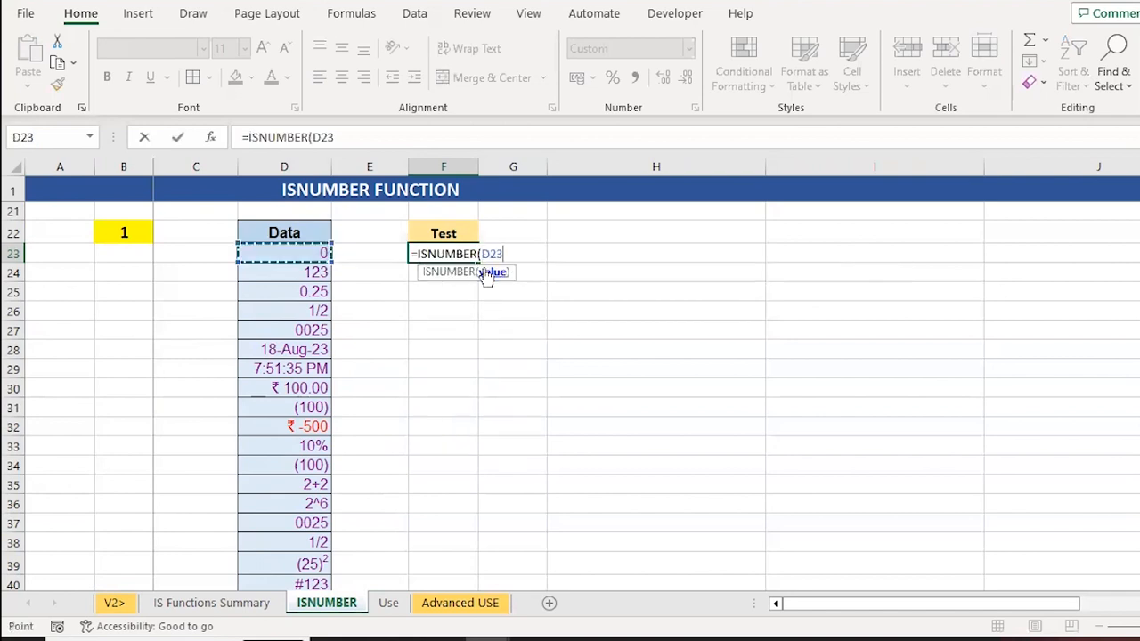
type(")")
key("ctrl+Return")
- Copy the formula from F23 down the Test column to F24:F44
key("ctrl+c")
key("Down")
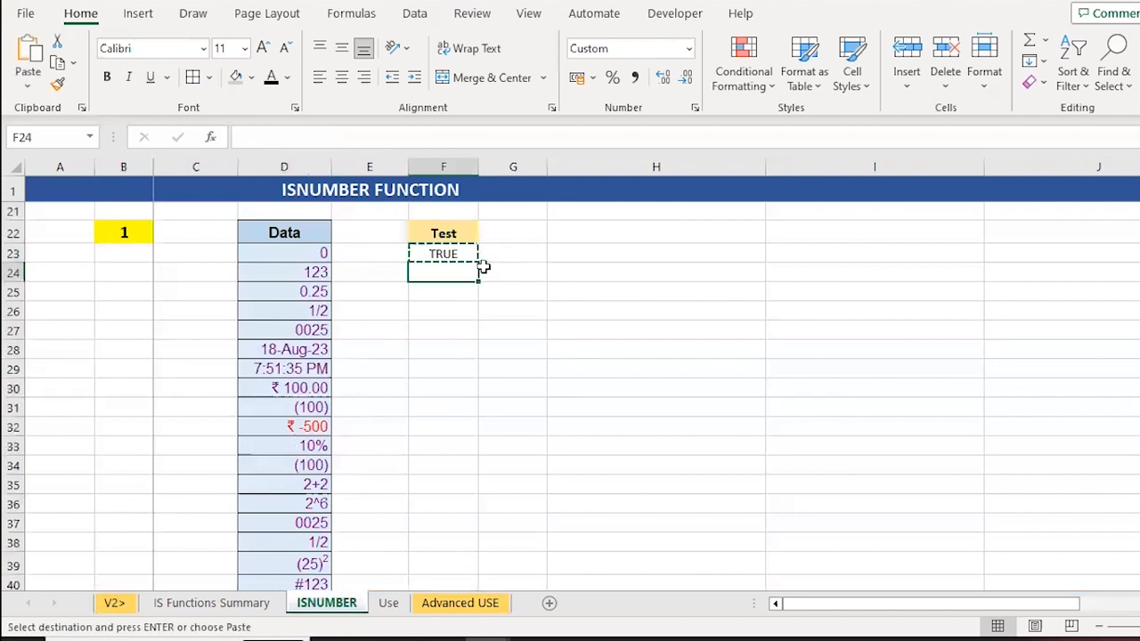
key("shift+Down")
key("shift+Down")
key("shift+Down")
key("shift+Down")
key("shift+Down")
key("shift+Down")
key("shift+Down")
key("shift+Down")
key("shift+Down")
key("shift+Down")
key("shift+Down")
key("shift+Down")
key("shift+Down")
key("shift+Down")
key("shift+Down")
key("shift+Down")
key("shift+Down")
key("shift+Down")
key("shift+Down")
key("shift+Down")
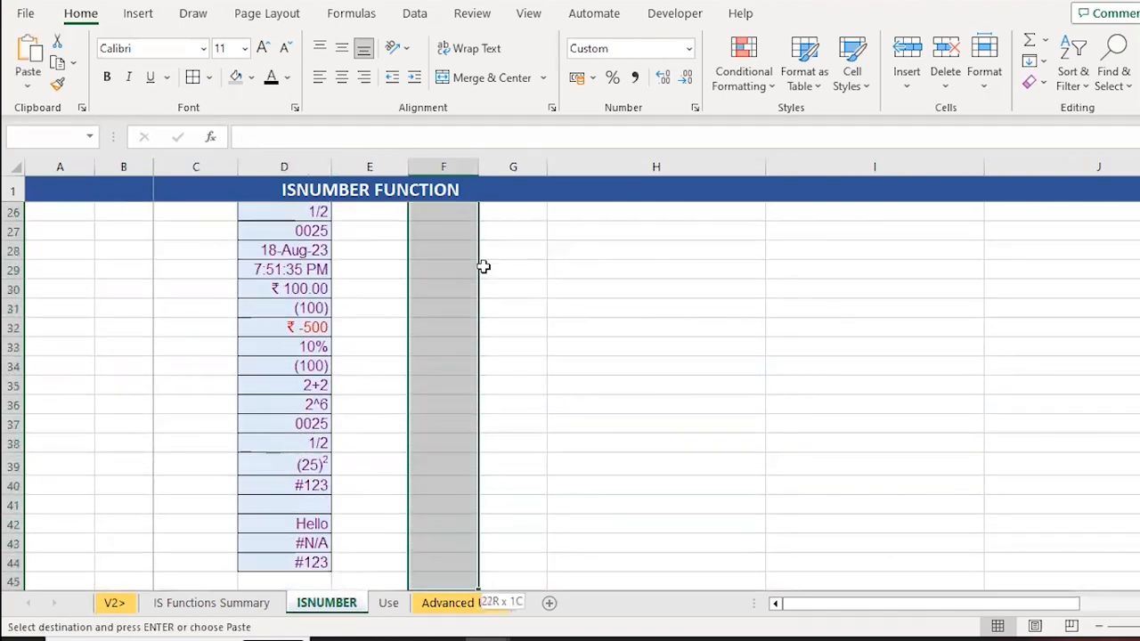
key("Return")
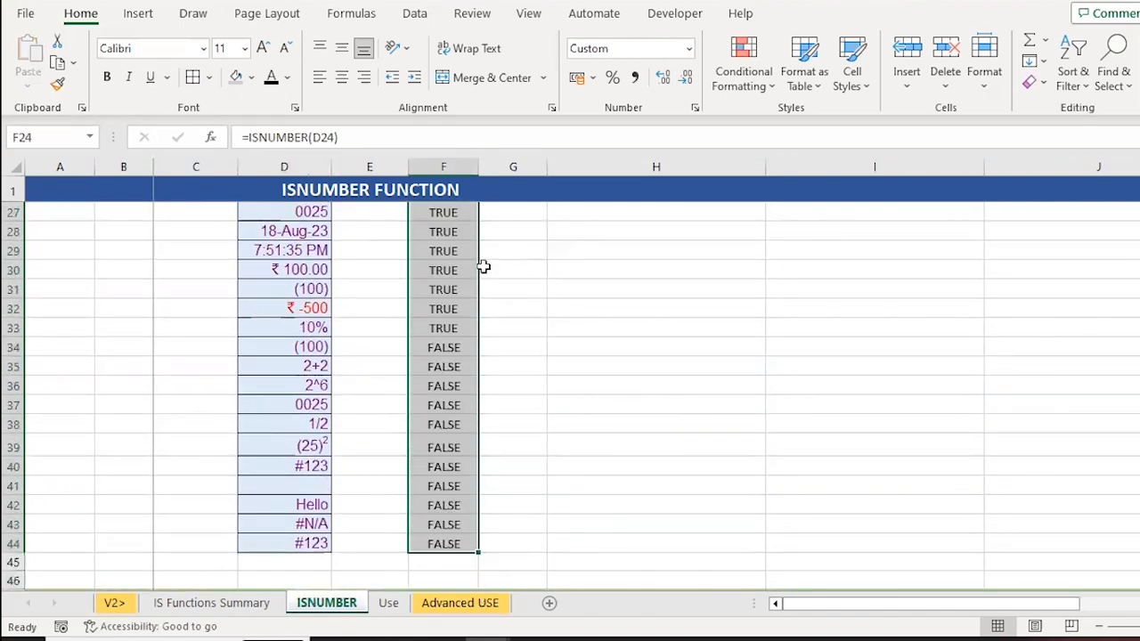
- Compare the Test results in F23:F33 with their entries in the Data column
key("ctrl+Up")
key("Down")
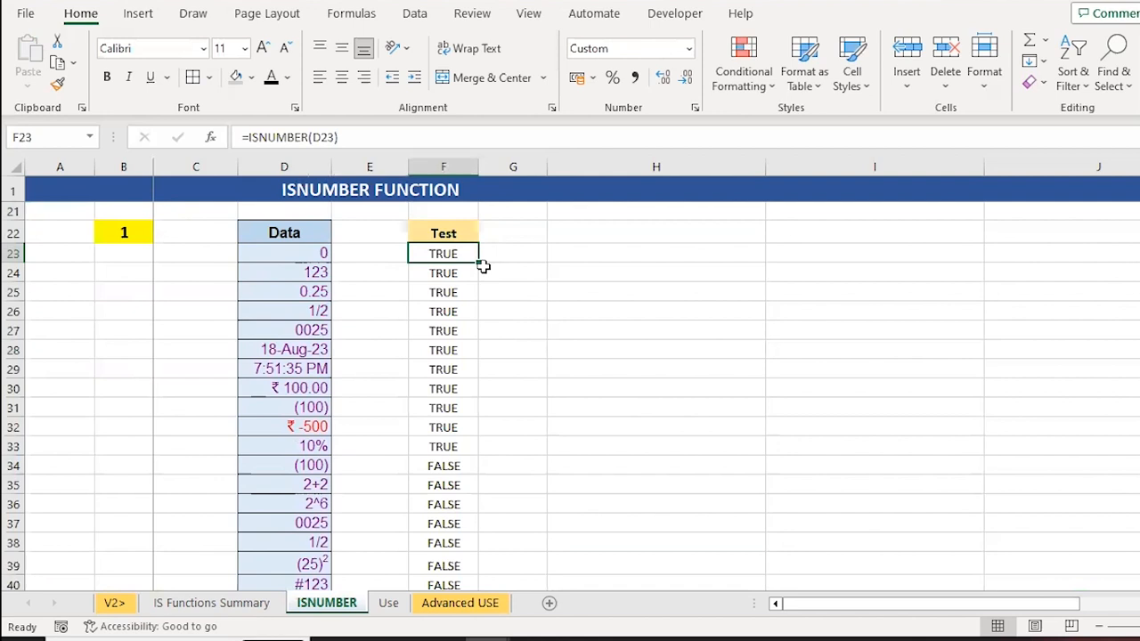
key("shift+Down")
key("shift+Down")
key("shift+Down")
key("shift+Down")
key("shift+Down")
key("shift+Down")
key("shift+Down")
key("shift+Down")
key("shift+Down")
key("shift+Down")
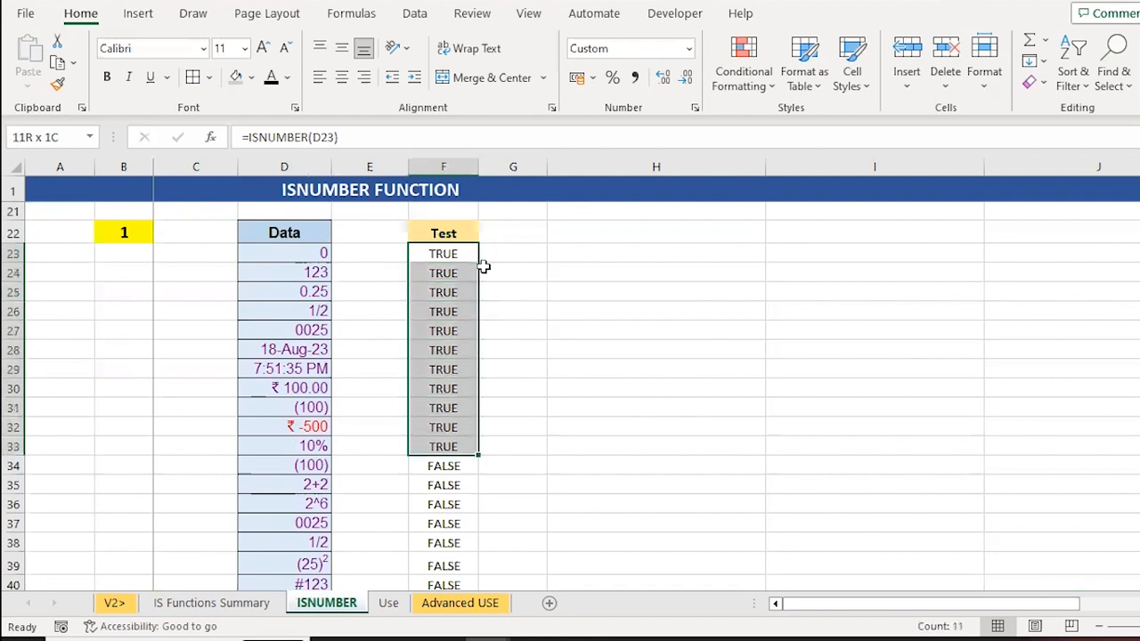
key("shift+Left")
key("shift+Left")
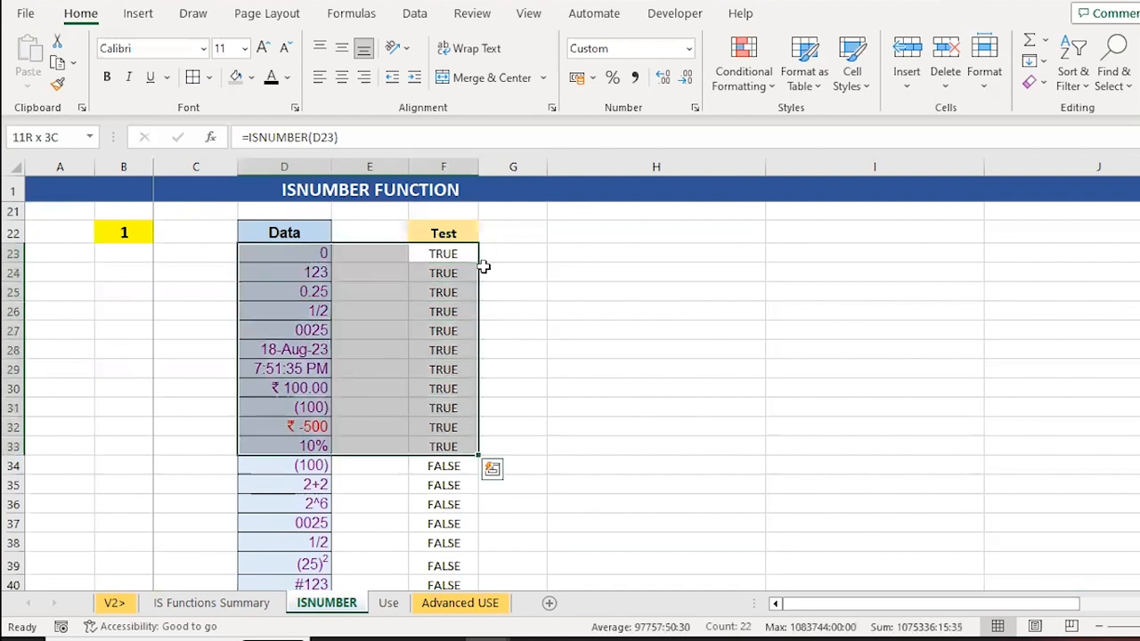
- Inspect the stored values and number formats of the Data entries from D26 to D33
key("Left")
key("Left")
key("Down")
key("Down")
key("Down")
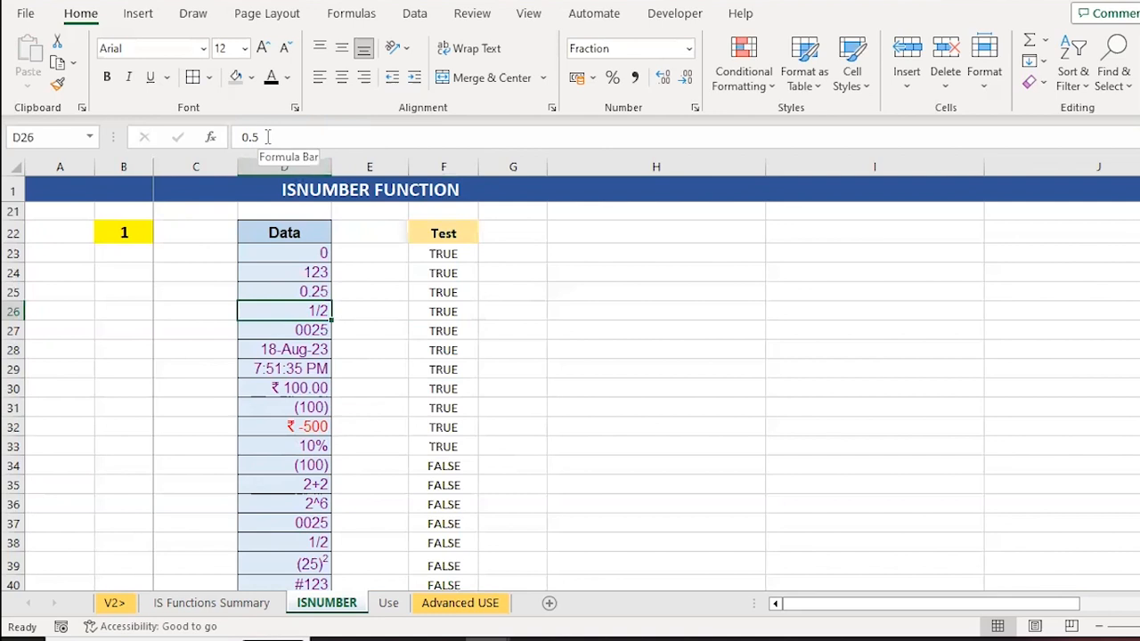
left_click(301, 331)
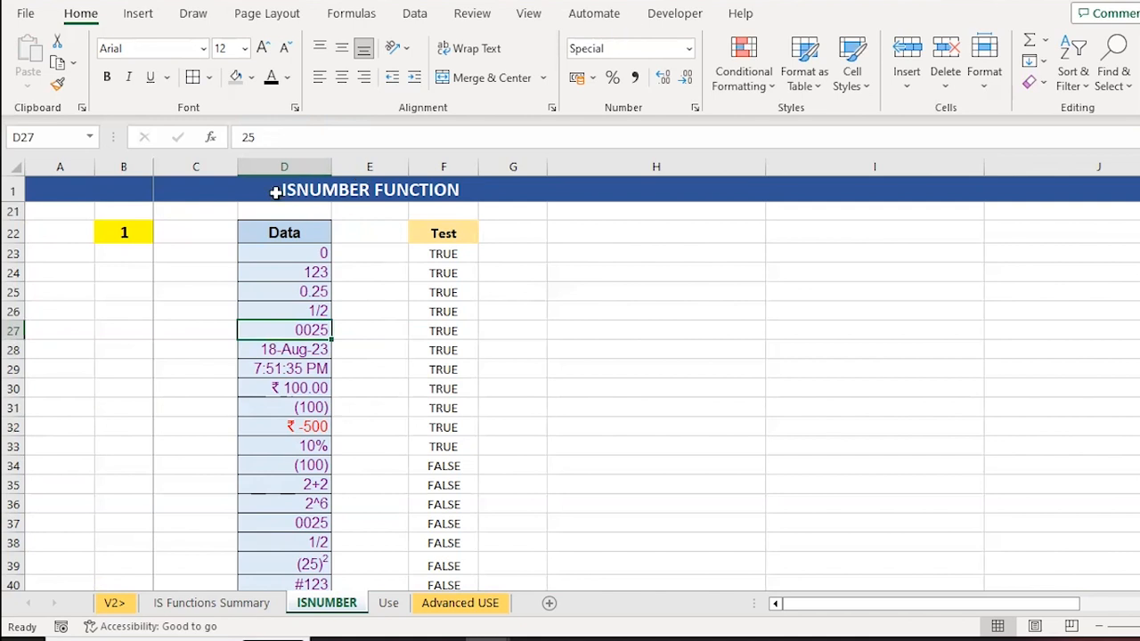
left_click(276, 354)
key("Down")
key("Down")
key("Down")
key("Down")
key("Down")
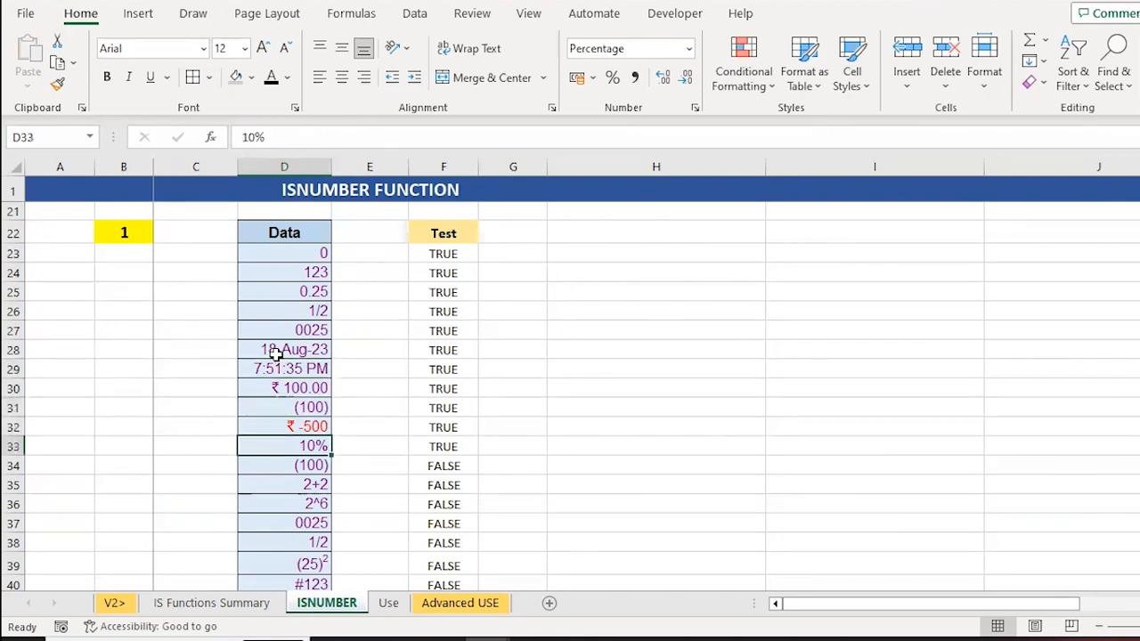
- Examine the Data entries from D34 down to the blank cell D41, including their number formats
key("Down")
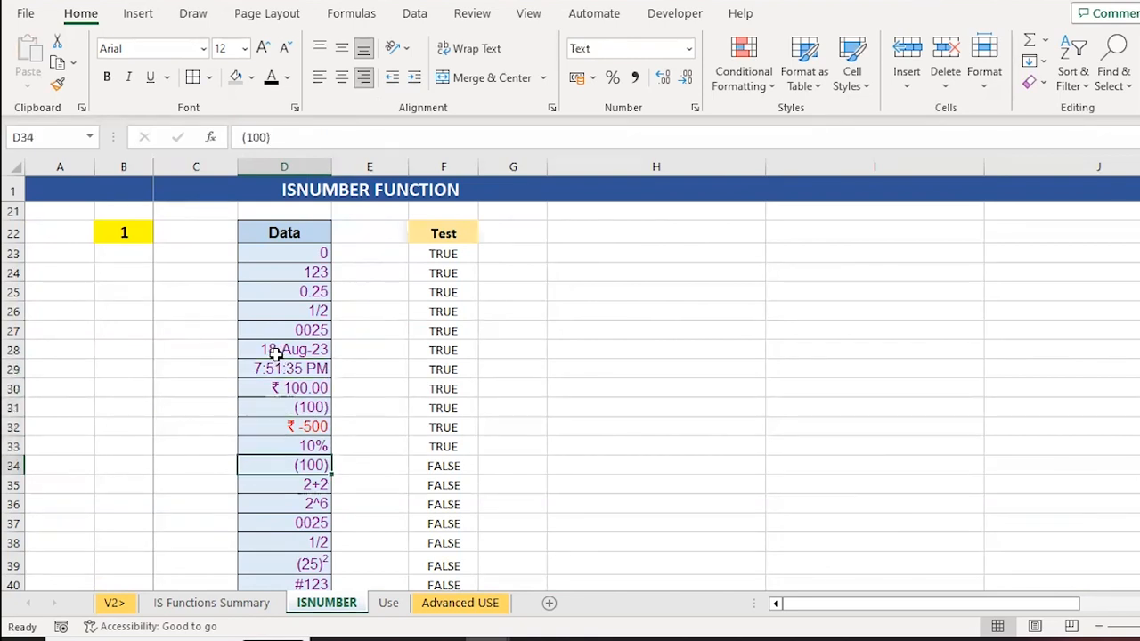
key("shift+Down")
key("shift+Down")
key("shift+Down")
key("shift+Down")
key("shift+Down")
key("shift+Down")
key("shift+Down")
key("shift+Down")
key("shift+Down")
key("shift+Down")
key("shift+Down")
key("shift+Down")
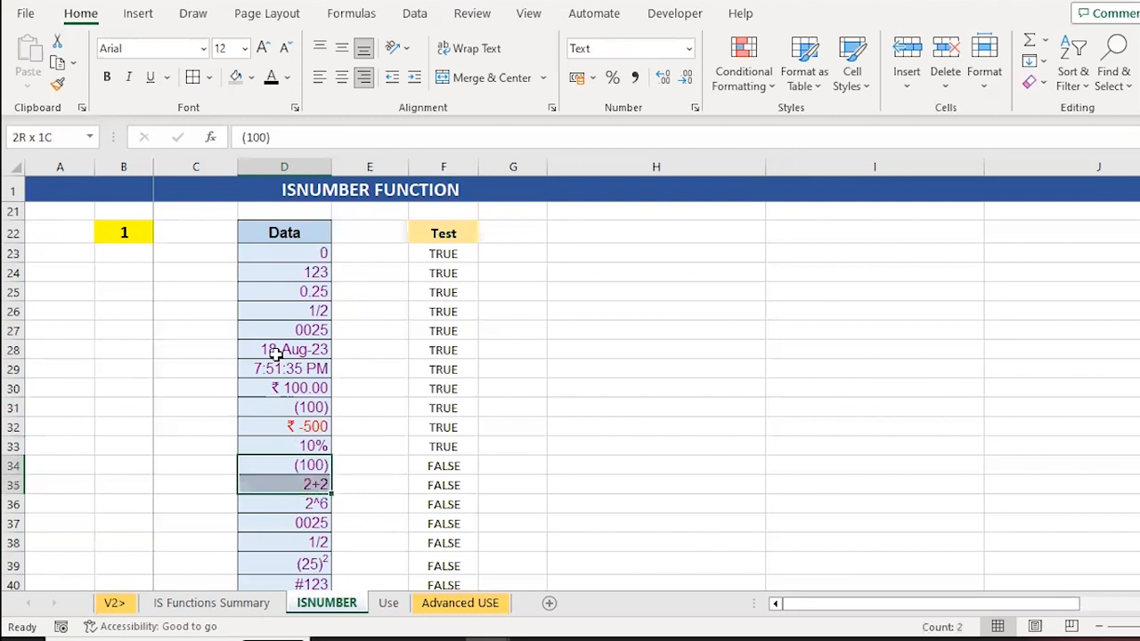
key("Down")
key("Down")
key("Down")
key("Down")
key("Down")
key("Down")
key("Down")
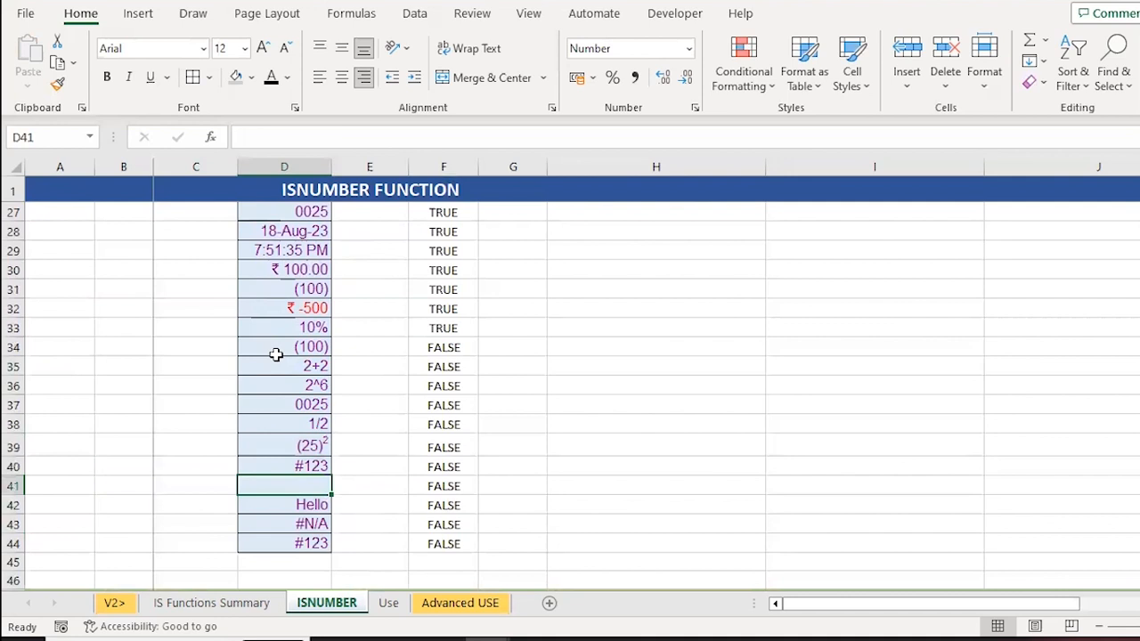
- Check the Test results around the blank, Hello and #N/A entries, down to F43
key("Right")
key("Right")
key("Up")
key("Up")
key("Down")
key("Down")
key("Down")
key("Down")
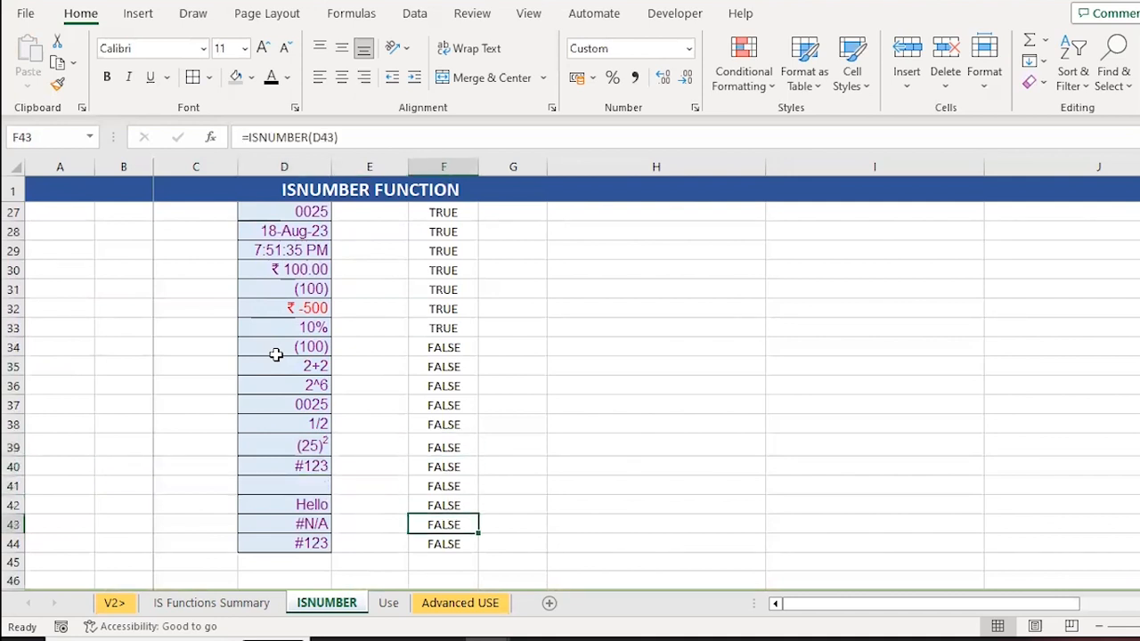
- Review the Test results against the Data entries again, from F28 down to F43
key("Page_Up")
key("Down")
key("Down")
key("Down")
key("Down")
key("Down")
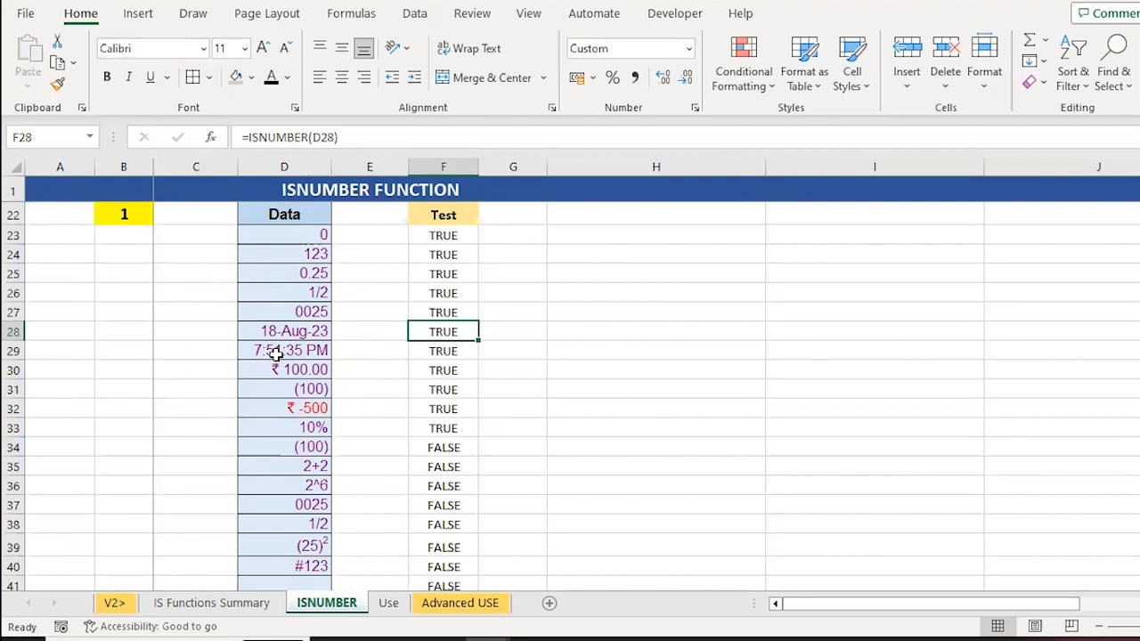
key("Down")
key("Down")
key("Down")
key("Down")
key("Down")
key("Down")
key("Down")
key("Down")
key("Down")
key("Down")
key("Down")
key("Down")
key("Down")
key("Down")
key("Down")
key("Down")
key("Down")
key("Down")
key("Down")
key("Down")
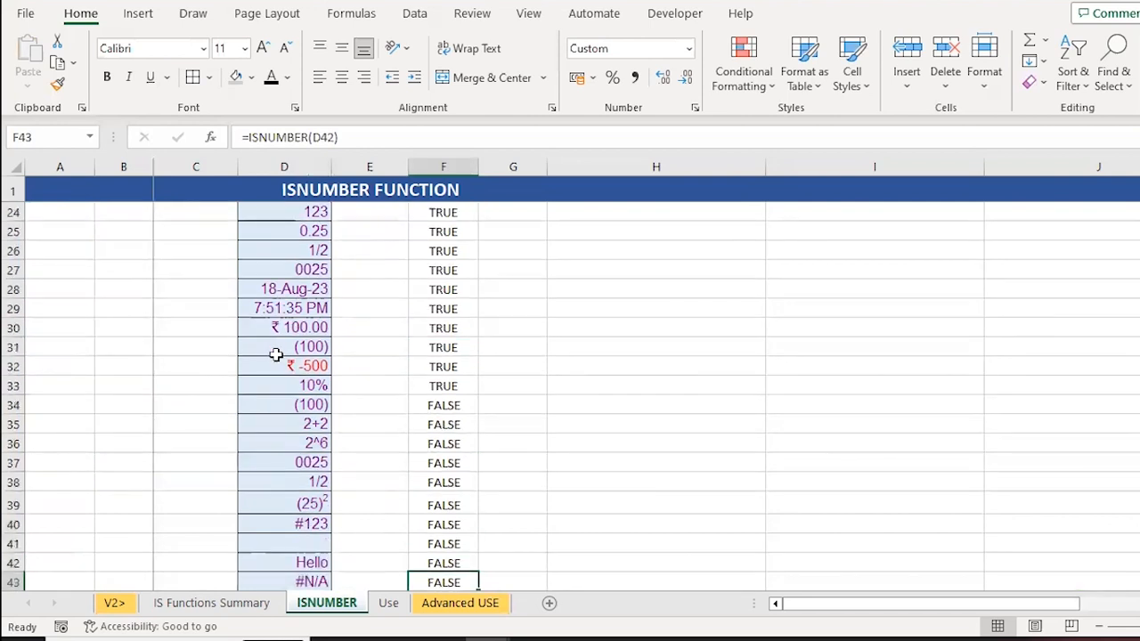
key("Down")
key("Down")
- Start a new formula-based conditional formatting rule for the Jan to Mar values in D52:F63
key("ctrl+Up")
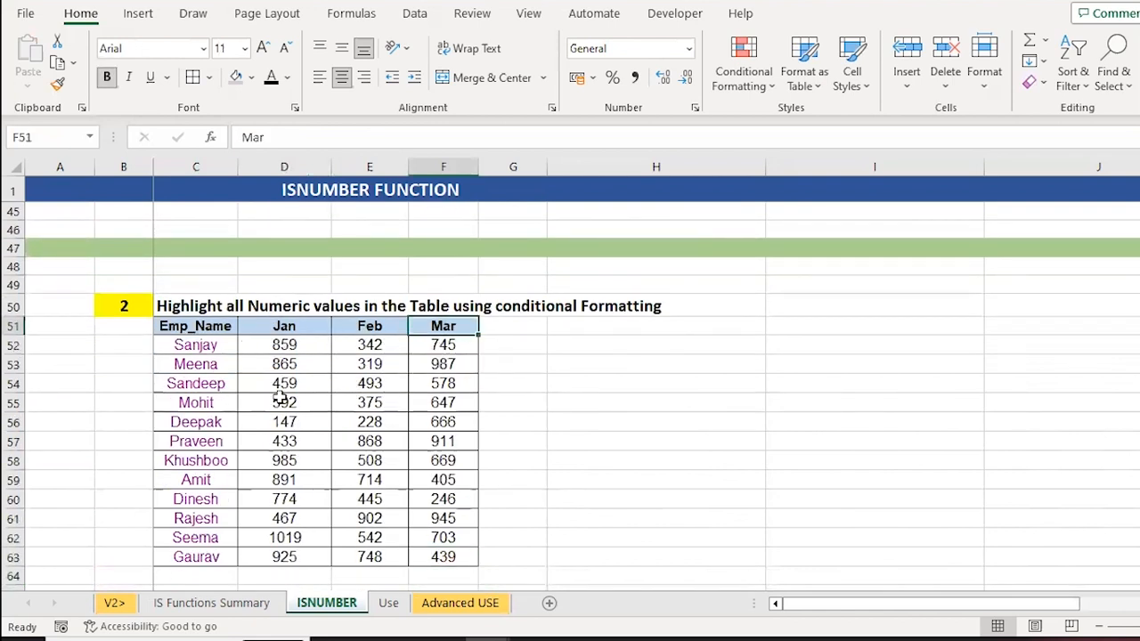
left_click(267, 349)
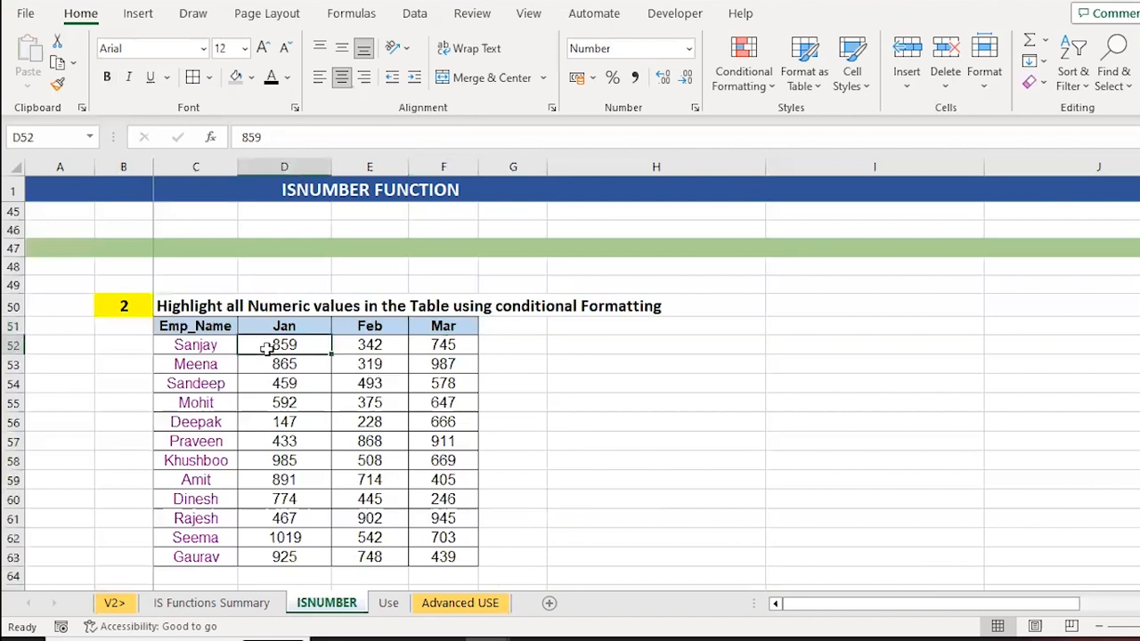
key("ctrl+shift+Right")
key("ctrl+shift+Down")
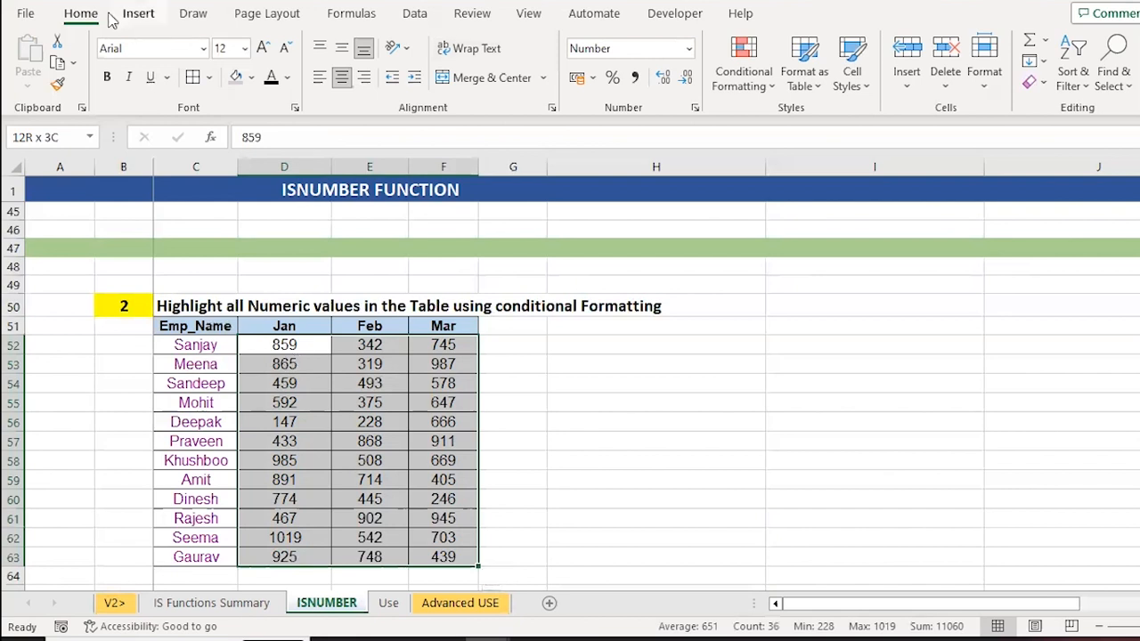
left_click(744, 69)
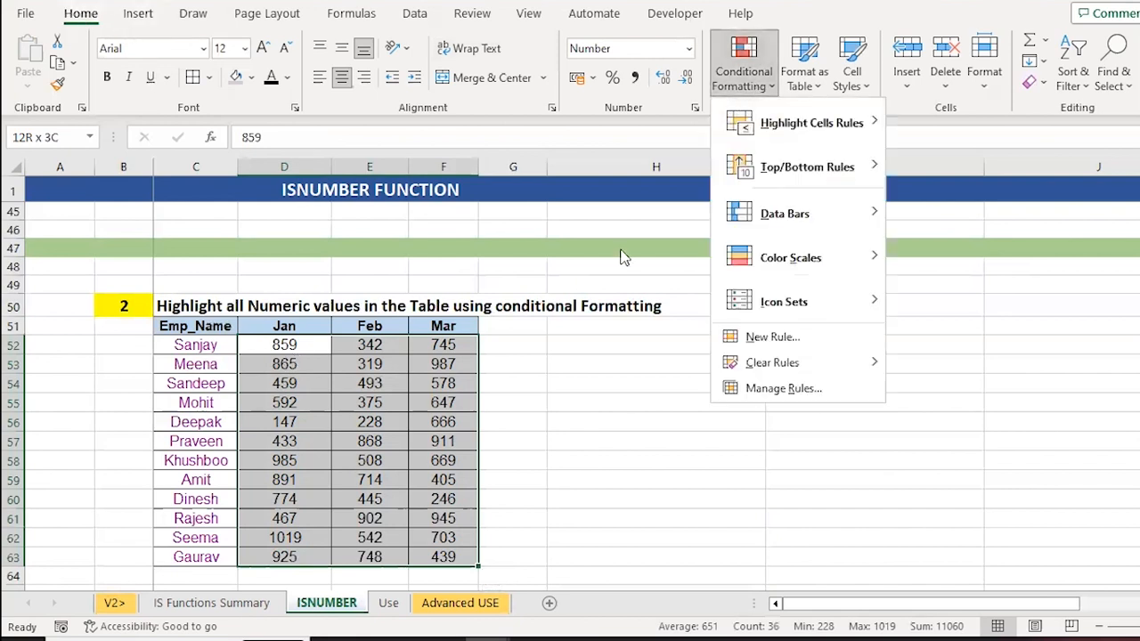
left_click(788, 338)
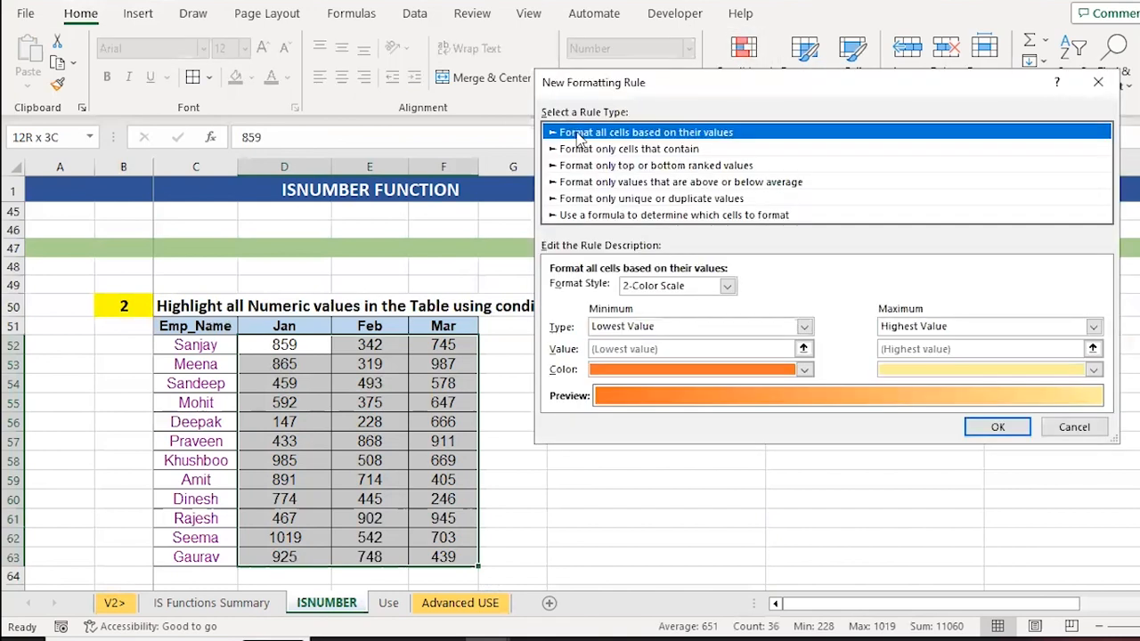
left_click(609, 215)
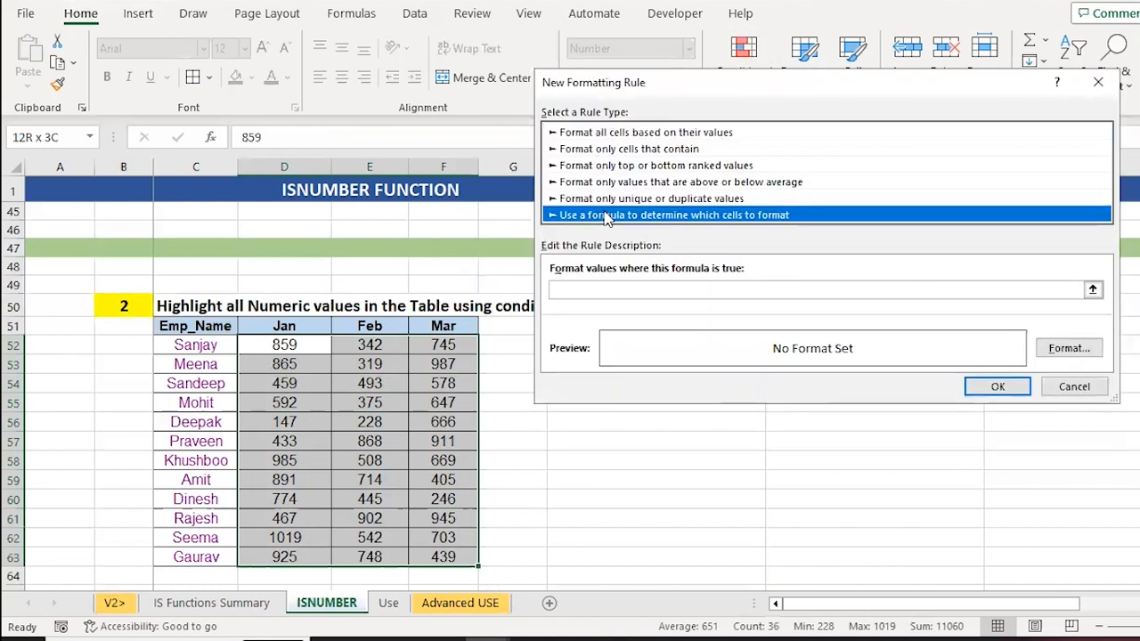
- Enter =ISNUMBER(D52), with a relative cell reference, as the rule's formula
left_click(568, 291)
type("=")
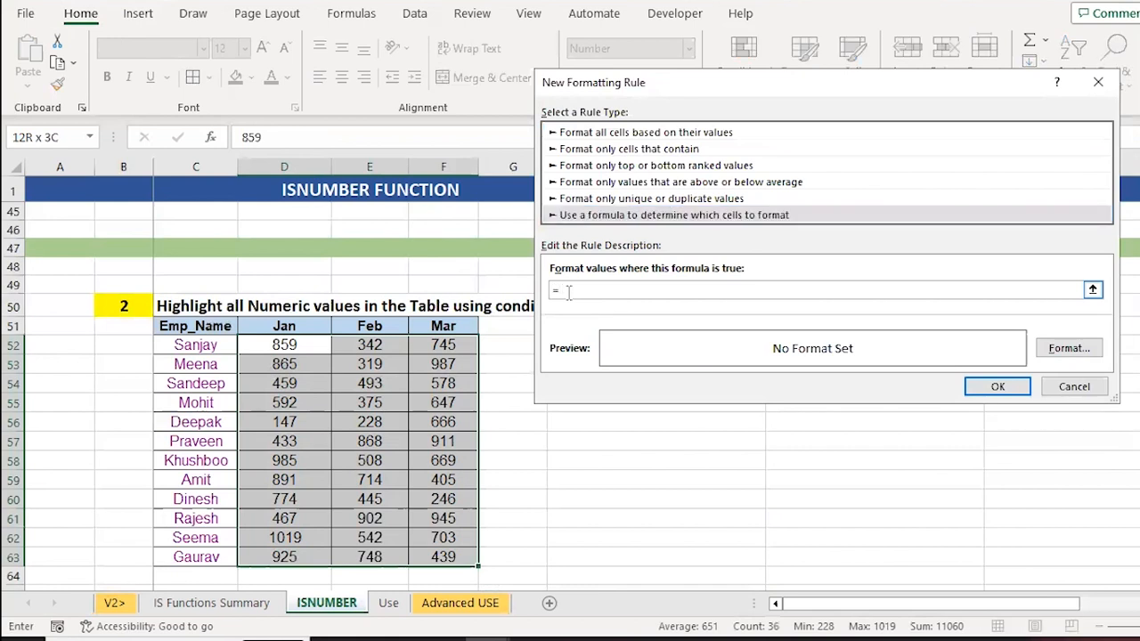
type("ISNUMBER(")
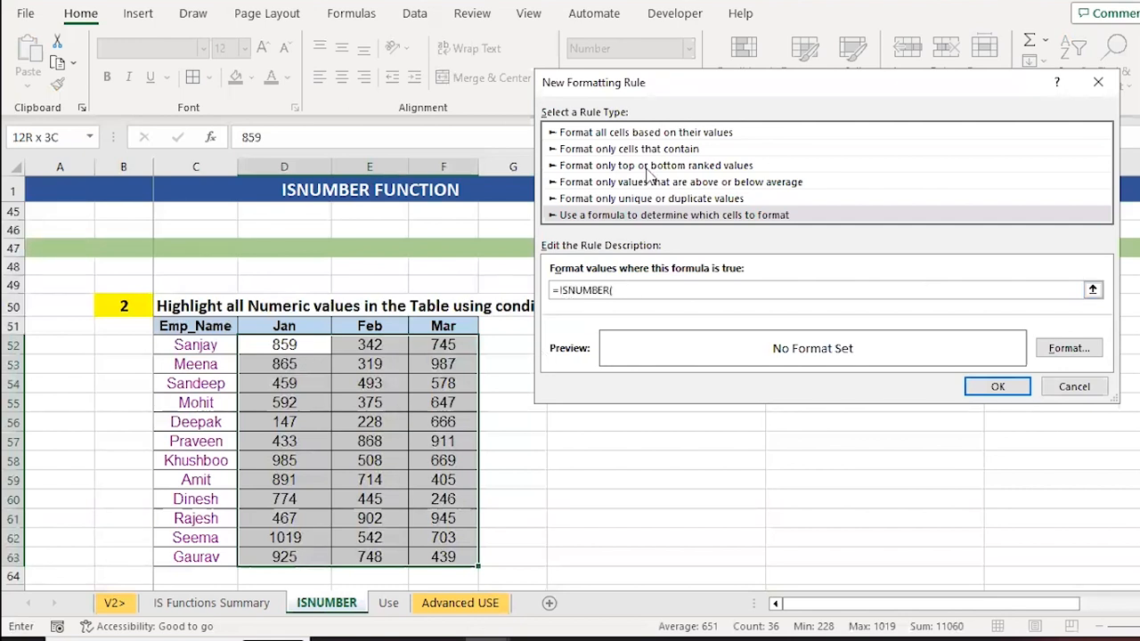
left_click(282, 343)
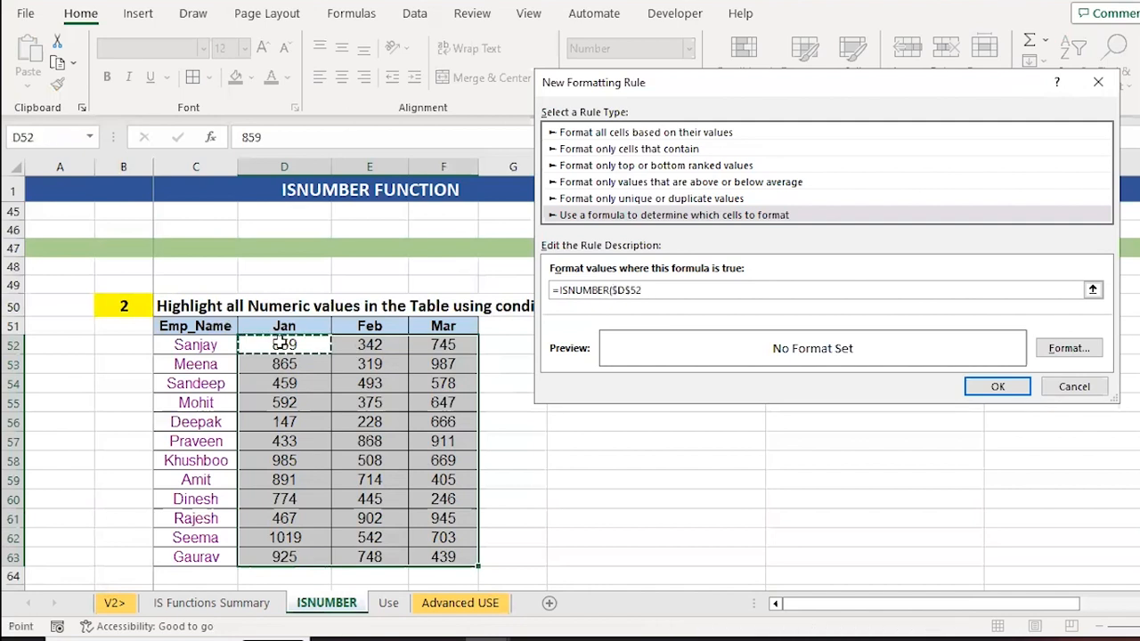
key("F4")
key("F4")
key("F4")
type(")")
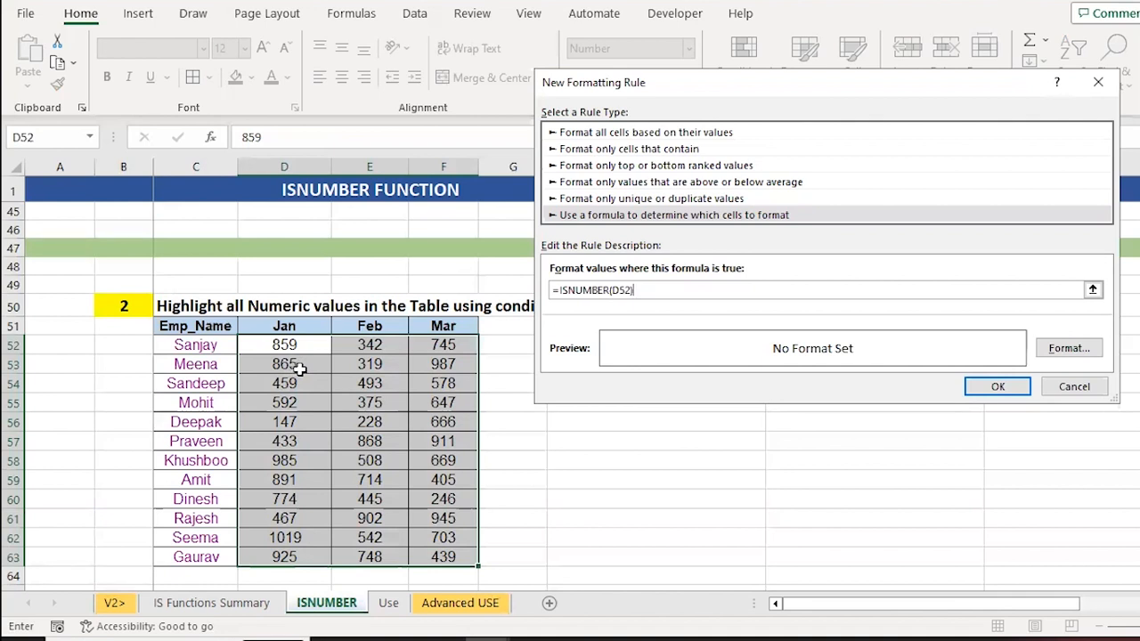
- Give the rule a two-color gradient fill with From center shading and apply it to the selected range
left_click(1073, 349)
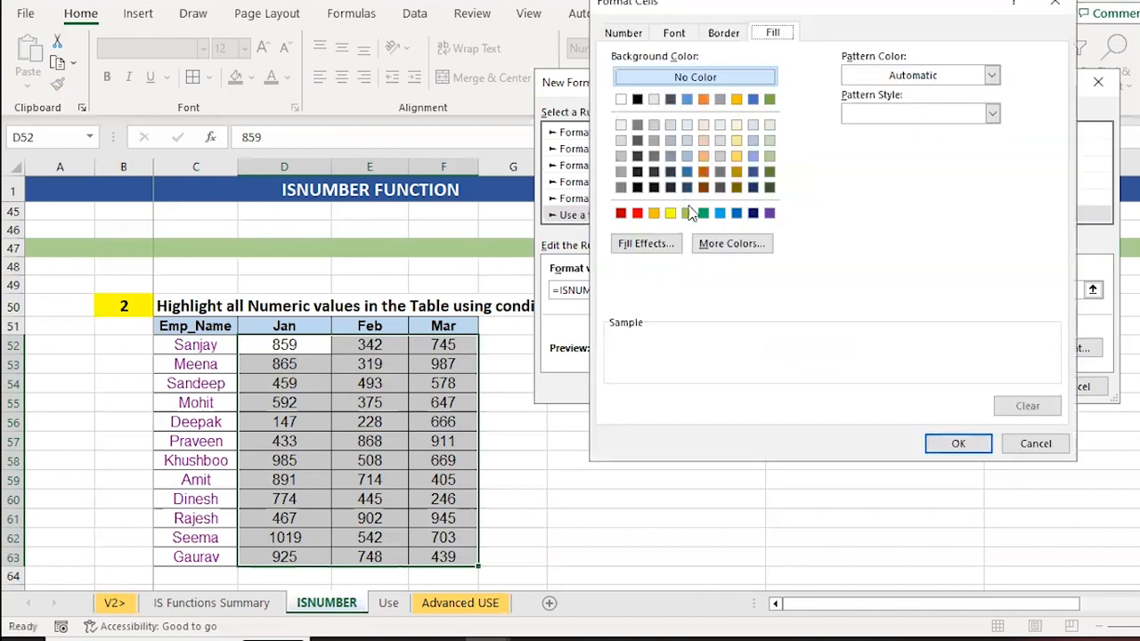
left_click(640, 248)
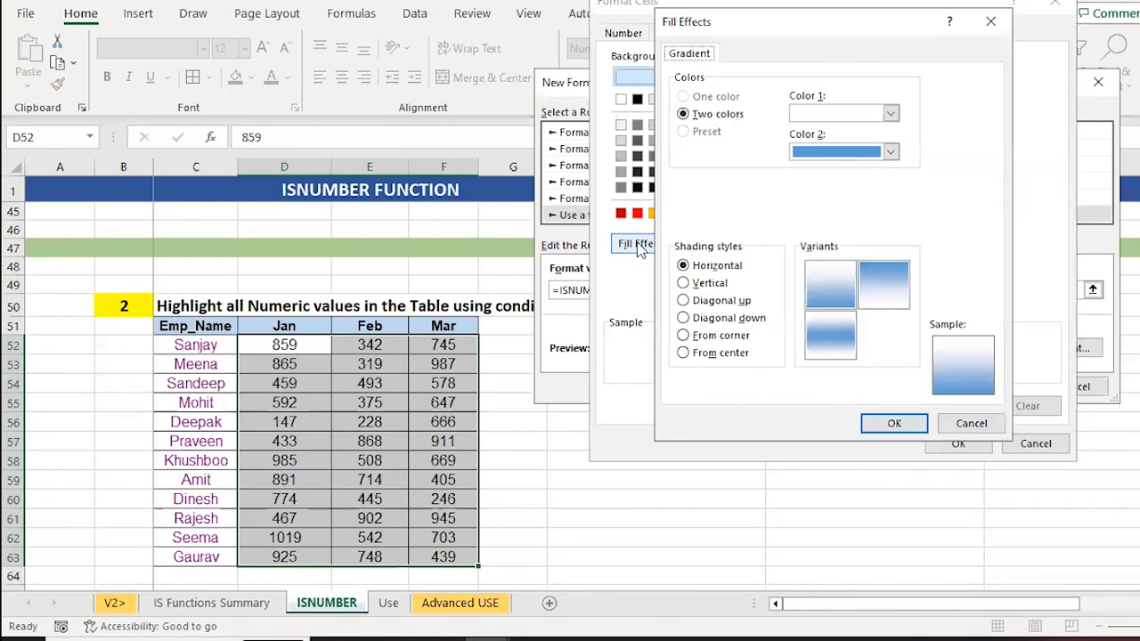
left_click(723, 353)
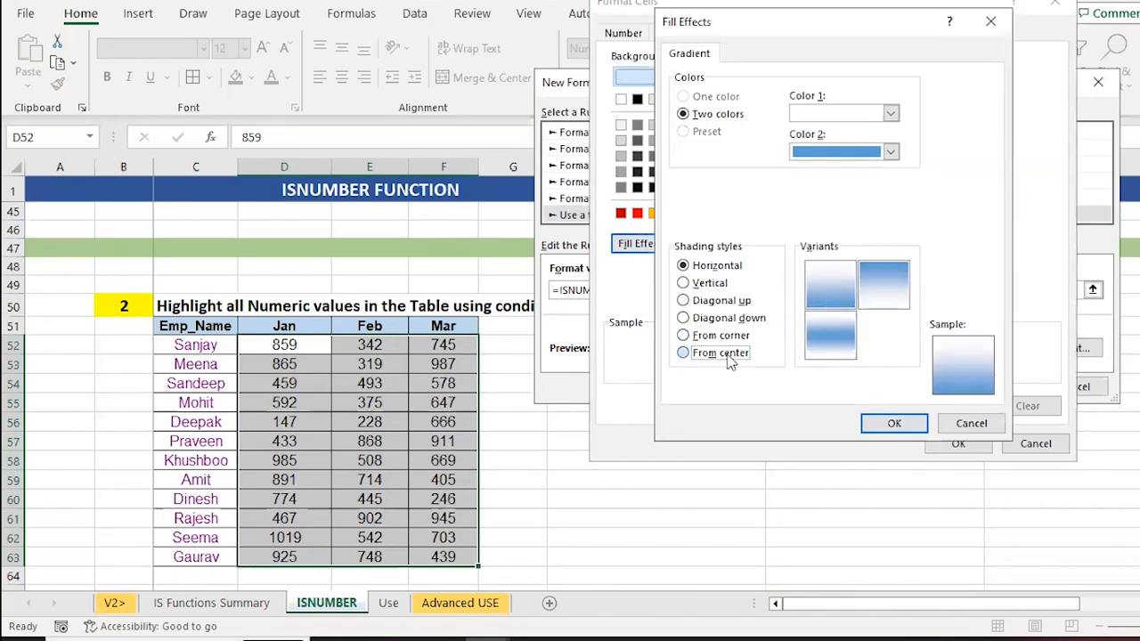
left_click(836, 298)
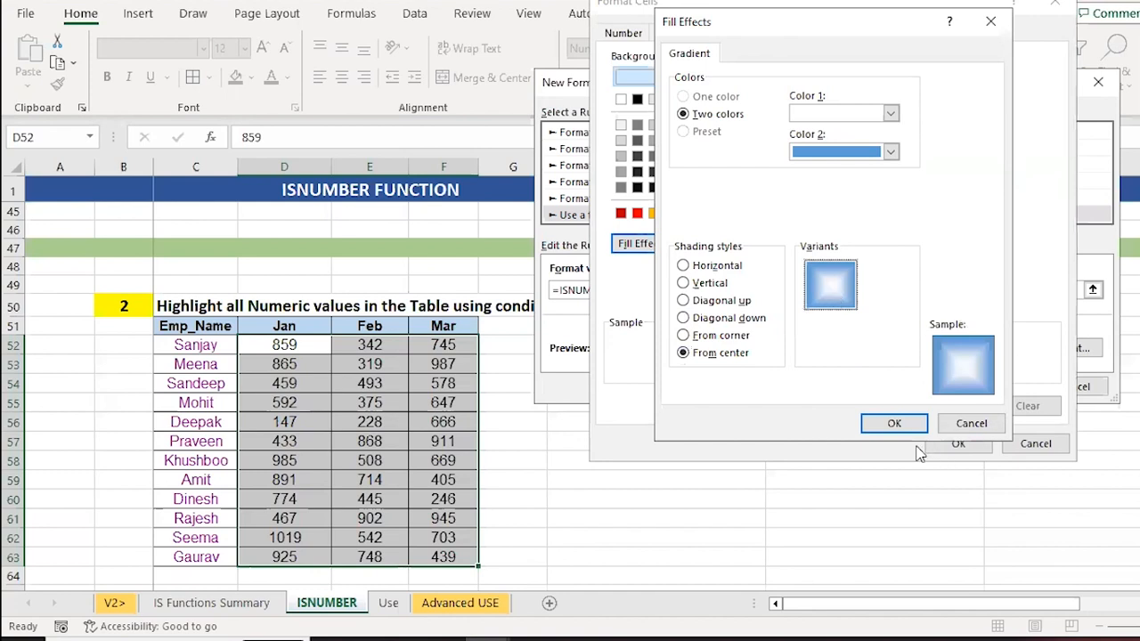
left_click(894, 423)
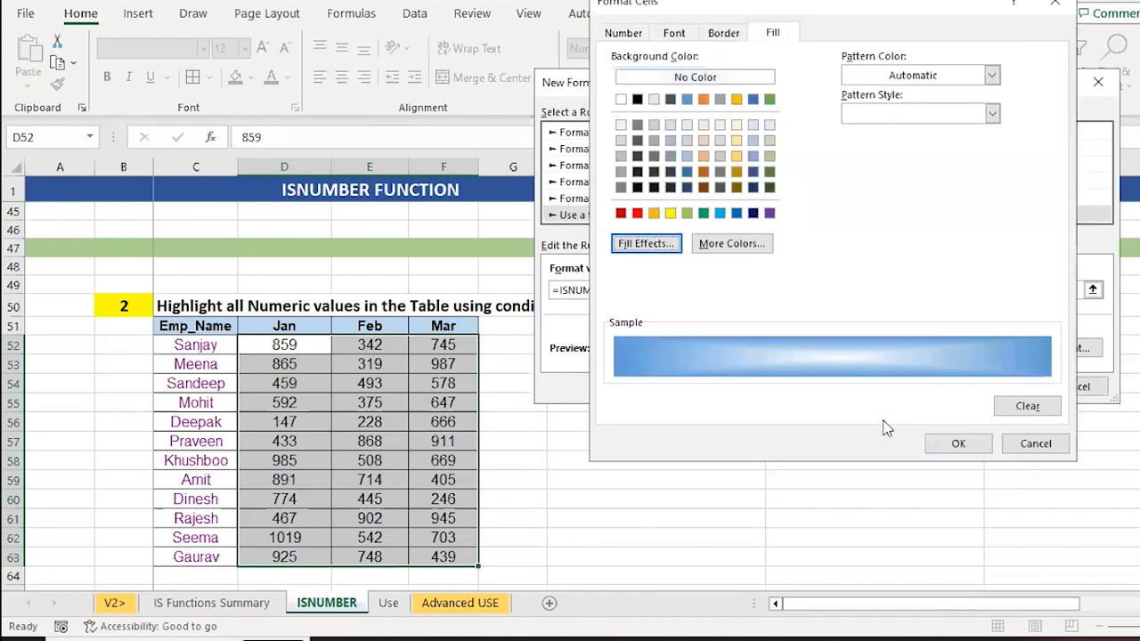
left_click(961, 450)
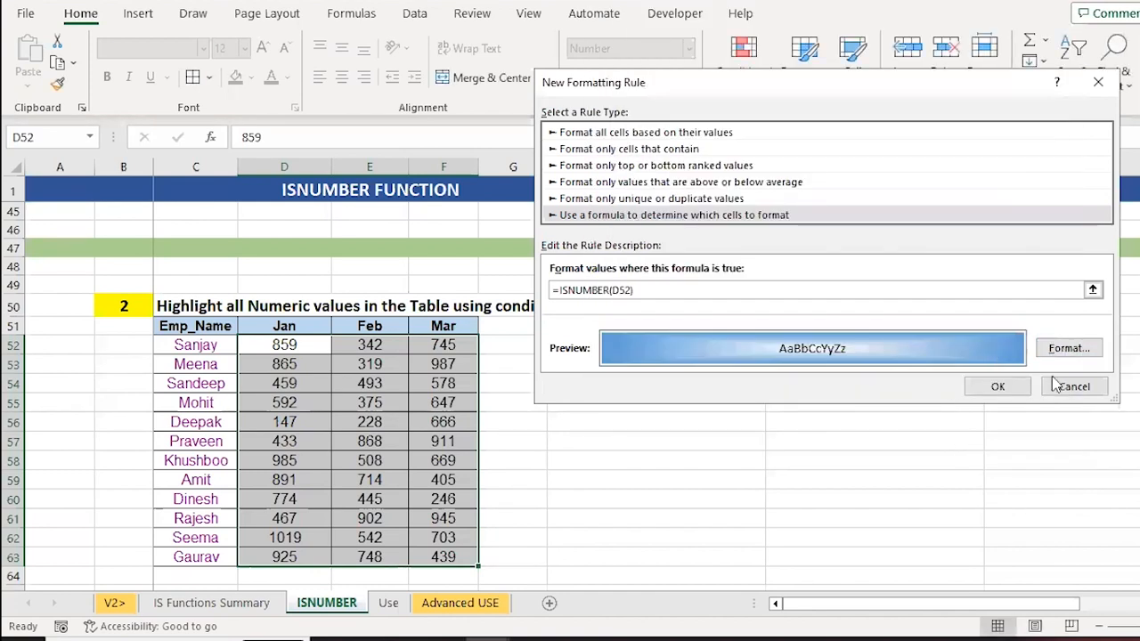
left_click(1002, 386)
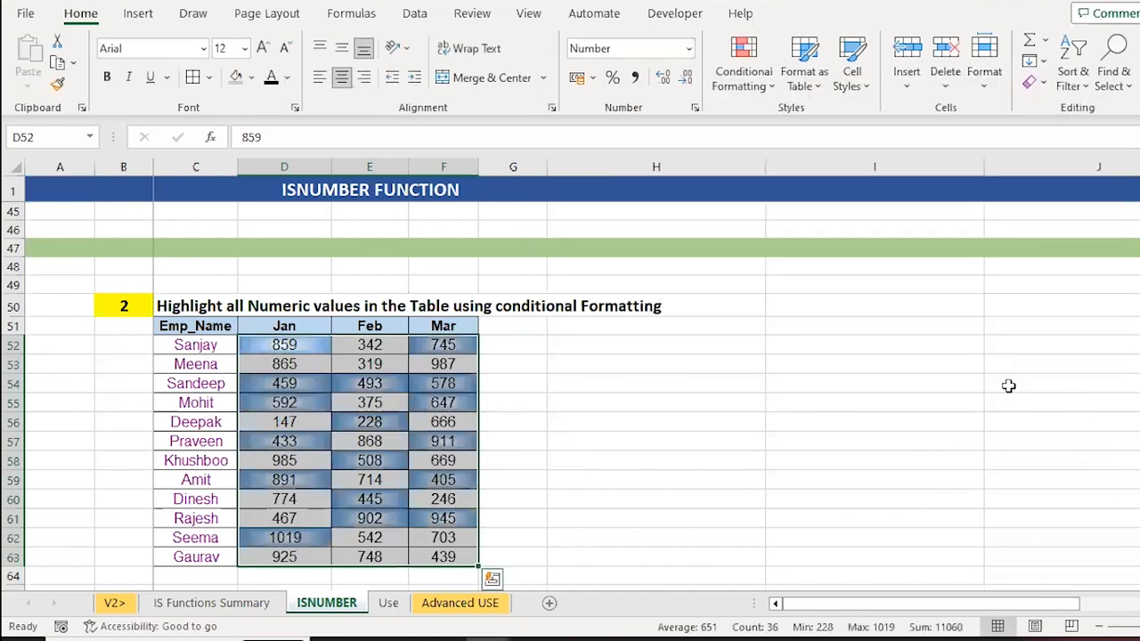
- Test the unhighlighted Mar value in F56 by entering =ISNUMBER(F56) in H56
left_click(562, 435)
key("Up")
key("Up")
key("Up")
key("Up")
key("Down")
key("Down")
key("Down")
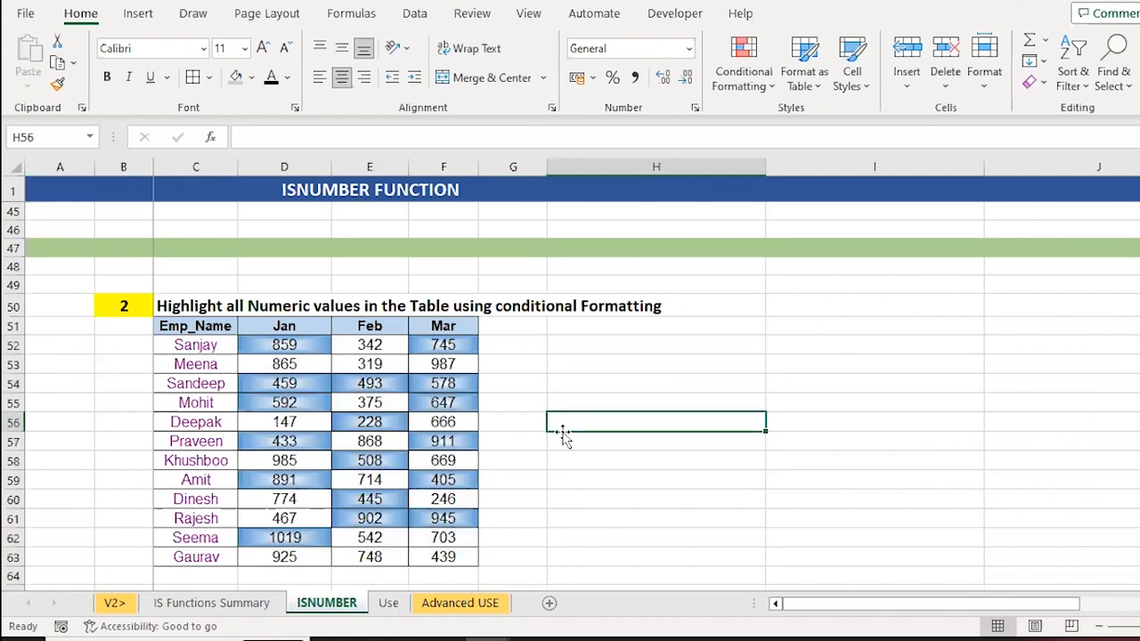
type("=IS")
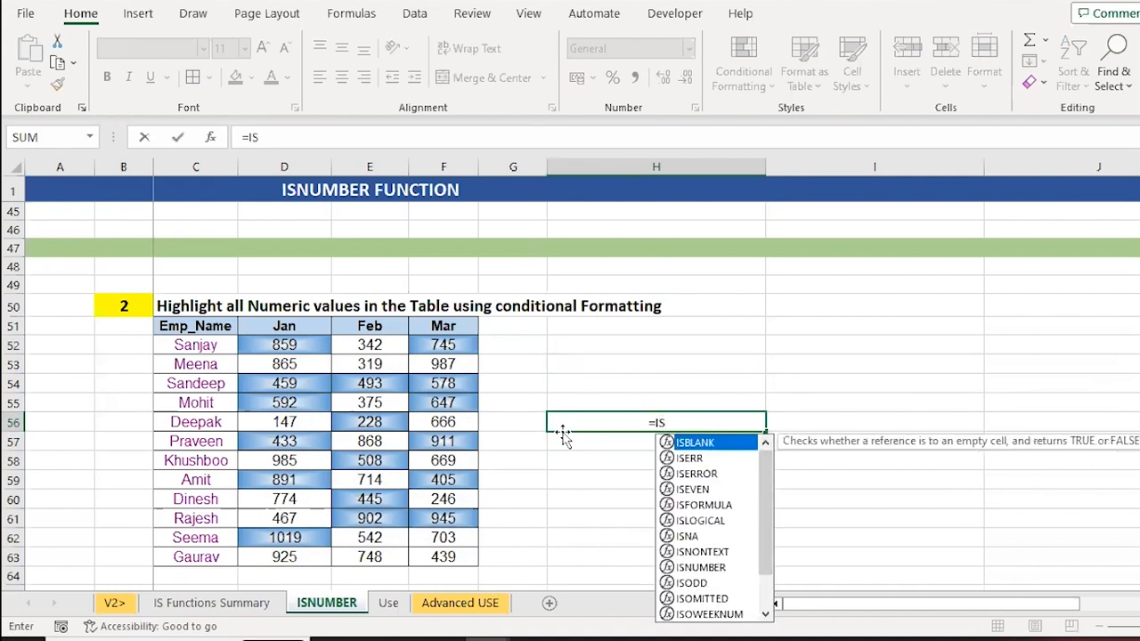
type("NU")
key("Tab")
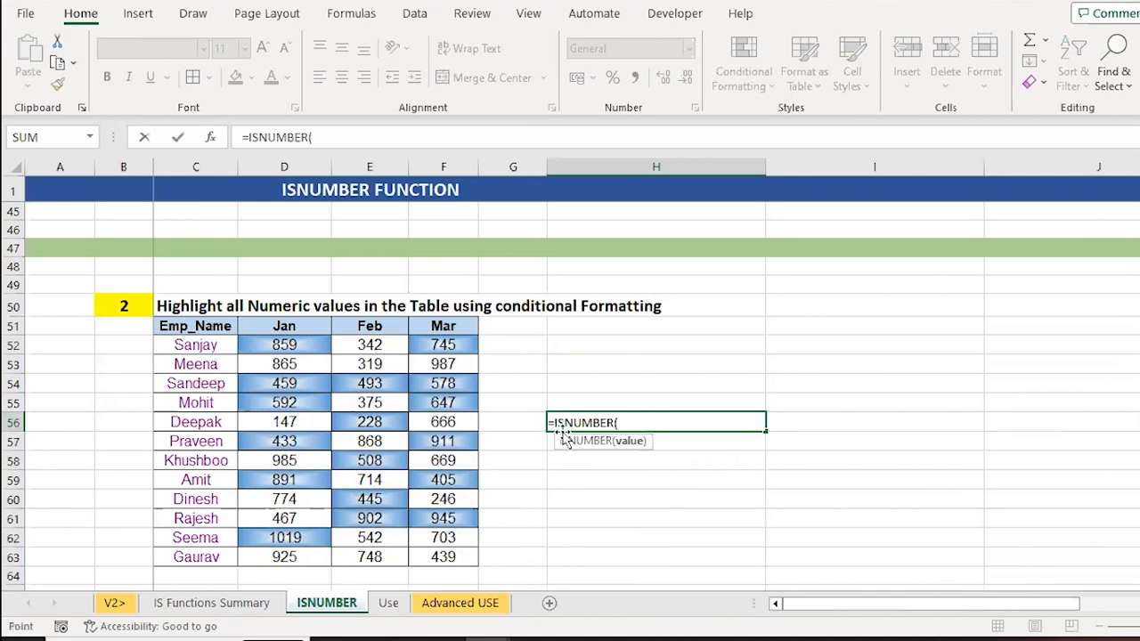
key("Left")
key("Left")
type(")")
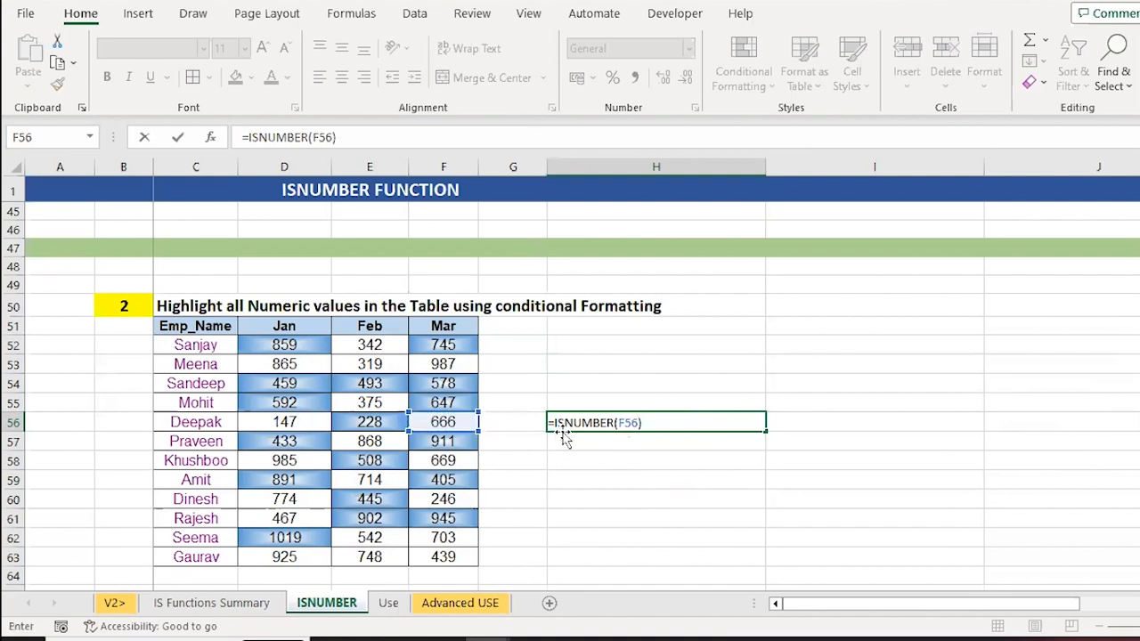
key("Return")
key("Up")
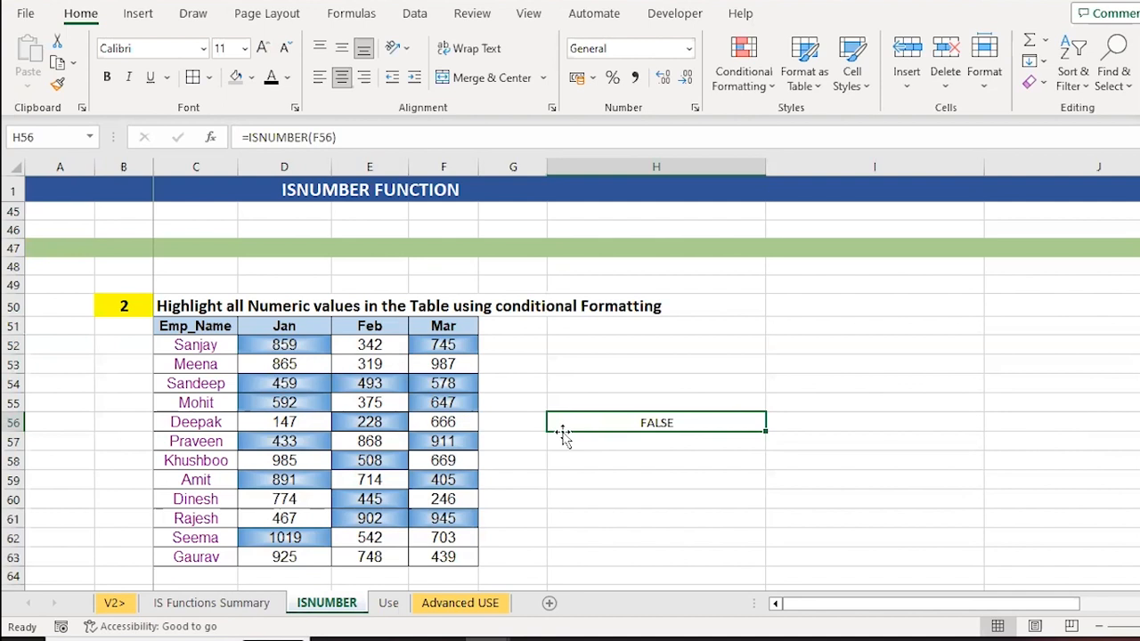
key("Right")
key("Up")
key("Up")
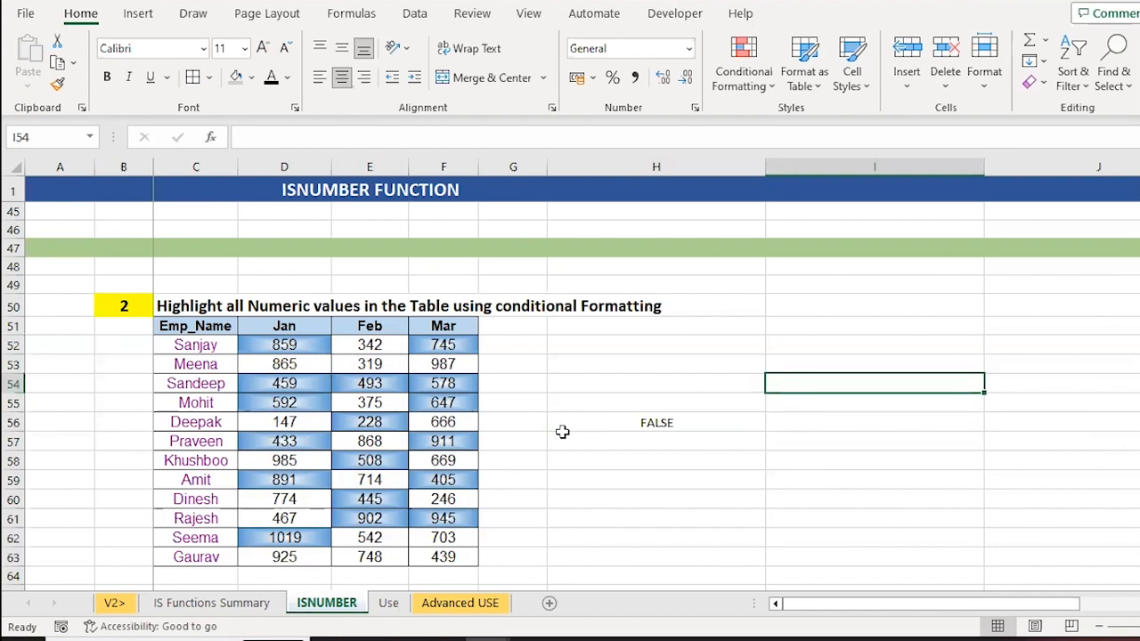
key("Left")
key("Left")
key("Left")
key("Down")
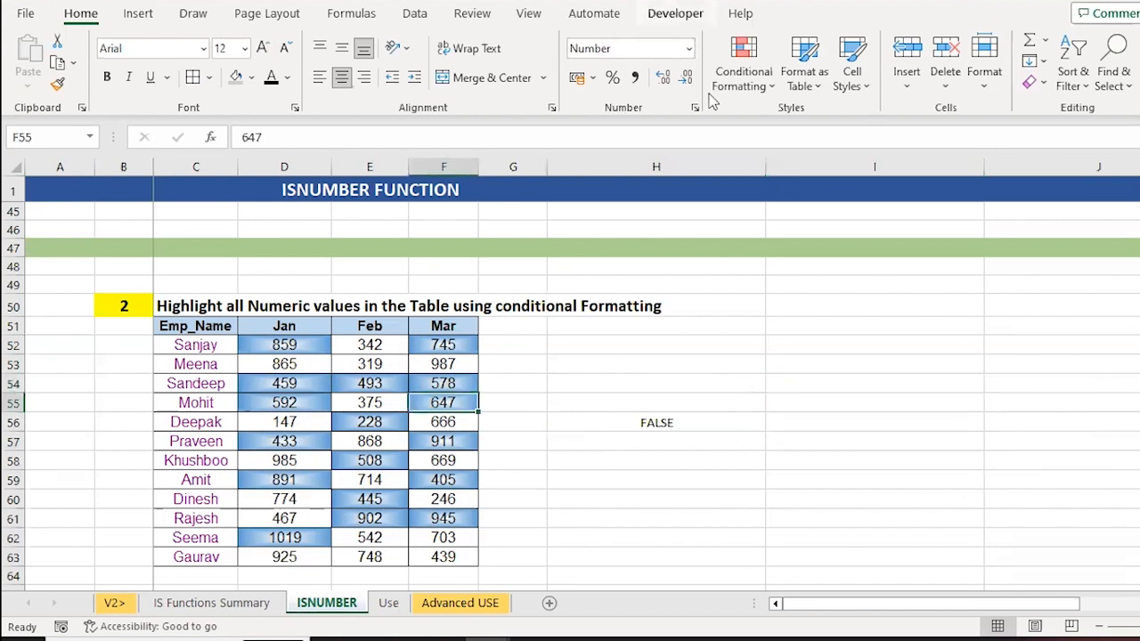
- Switch to the Use sheet and go to the first material description in C6
left_click(389, 603)
key("Up")
key("Up")
key("Up")
key("Up")
key("Up")
key("Left")
key("Left")
key("Down")
key("Down")
key("Down")
key("Down")
key("Down")
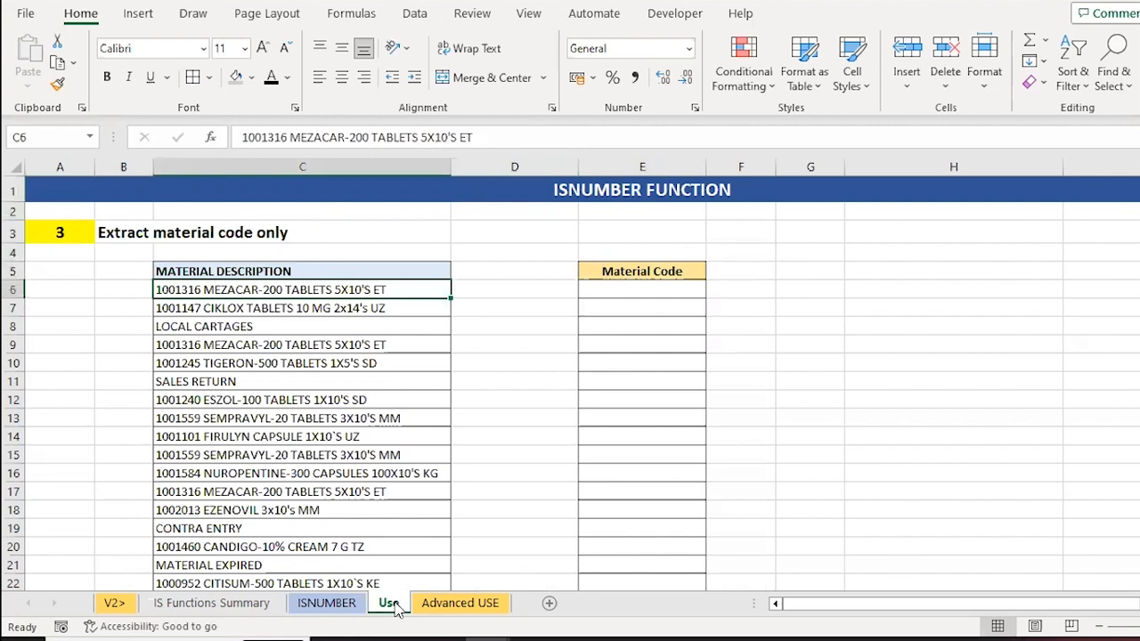
key("Up")
key("Down")
- Compare the material descriptions in C9, C8 and C6 to see which begin with a material code
left_click(194, 346)
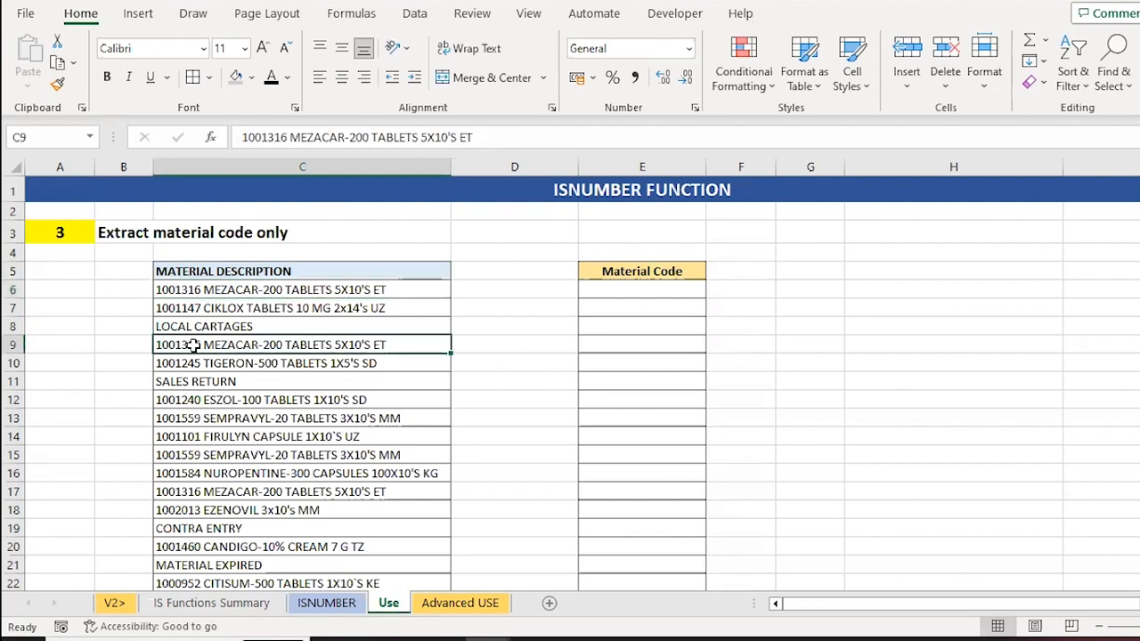
left_click(181, 326)
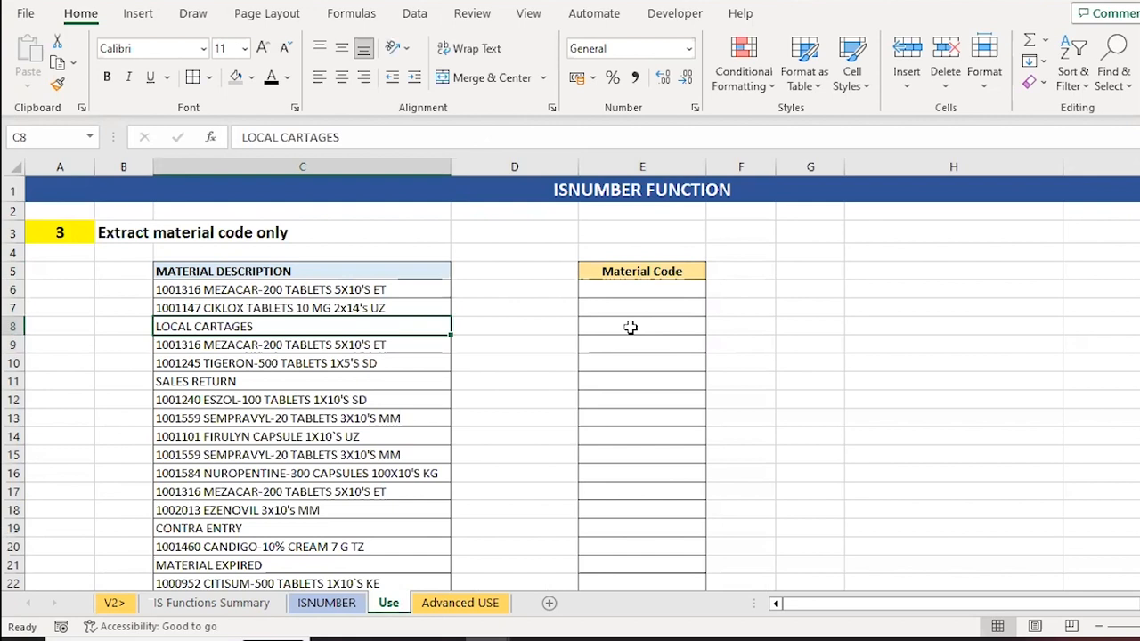
left_click(230, 287)
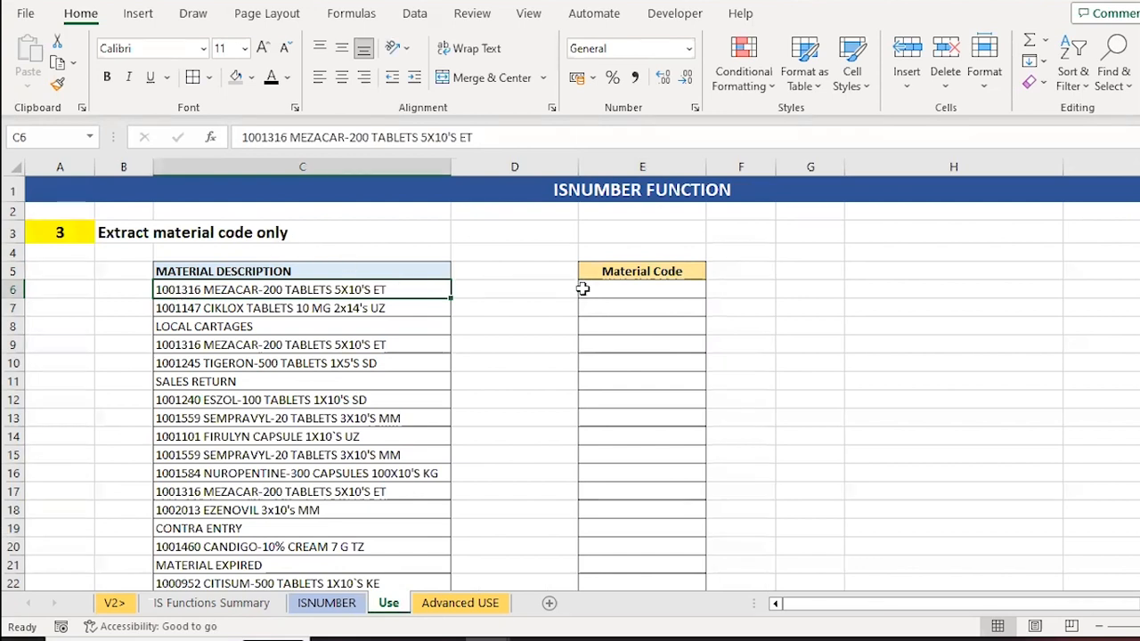
- Test whether the first seven characters of C6 are numeric by entering =ISNUMBER(LEFT(C6,7)*1) in E6
left_click(636, 290)
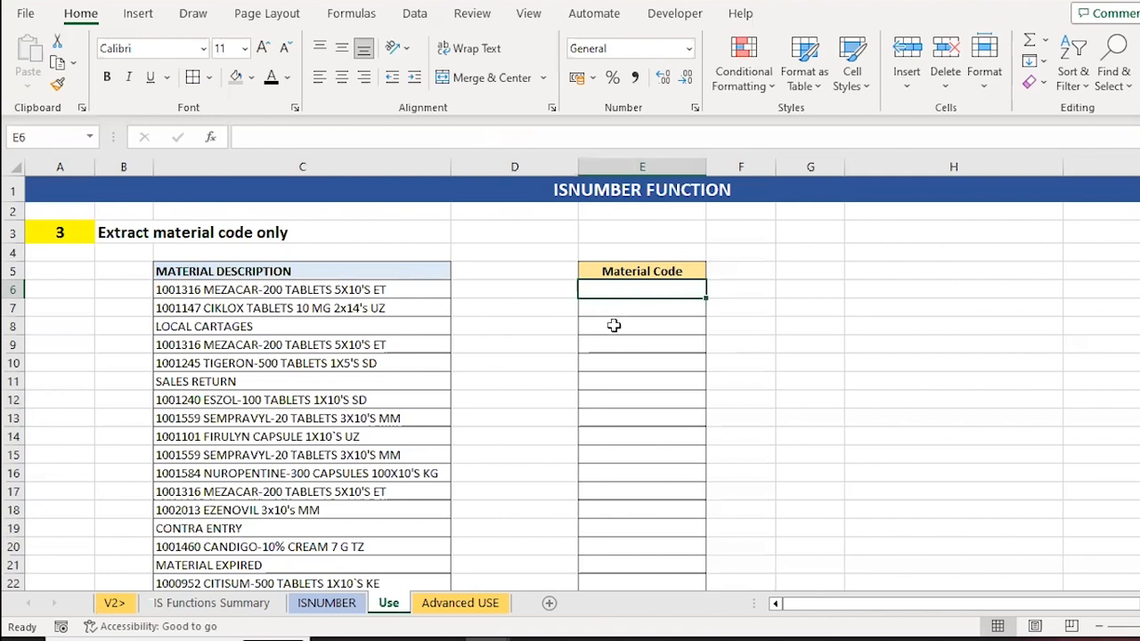
type("=")
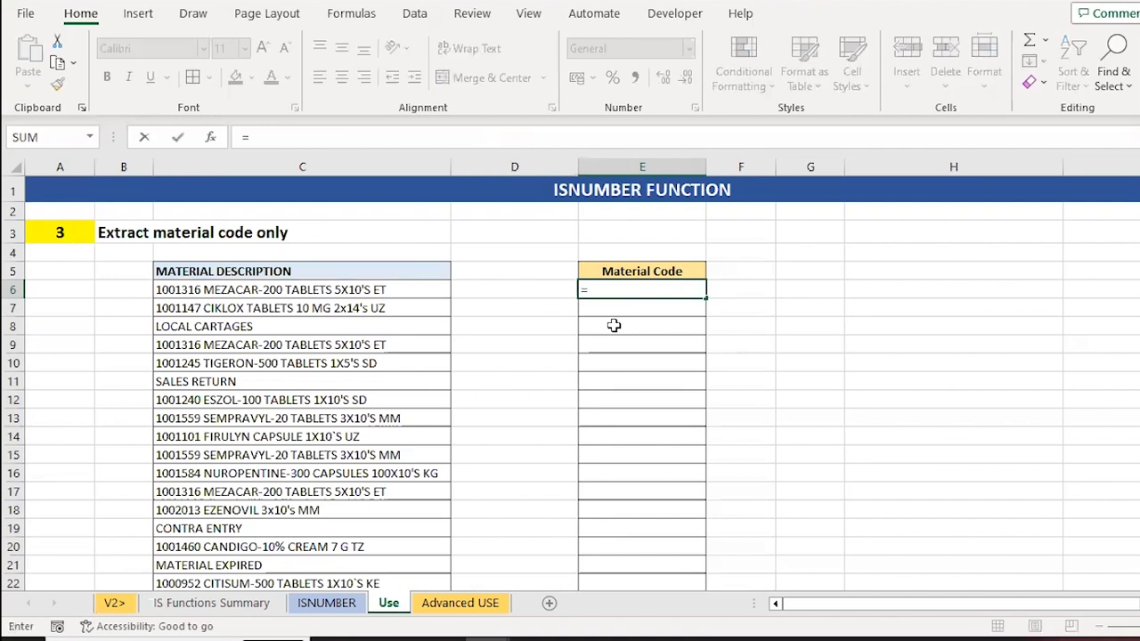
type("ISNUMBER(")
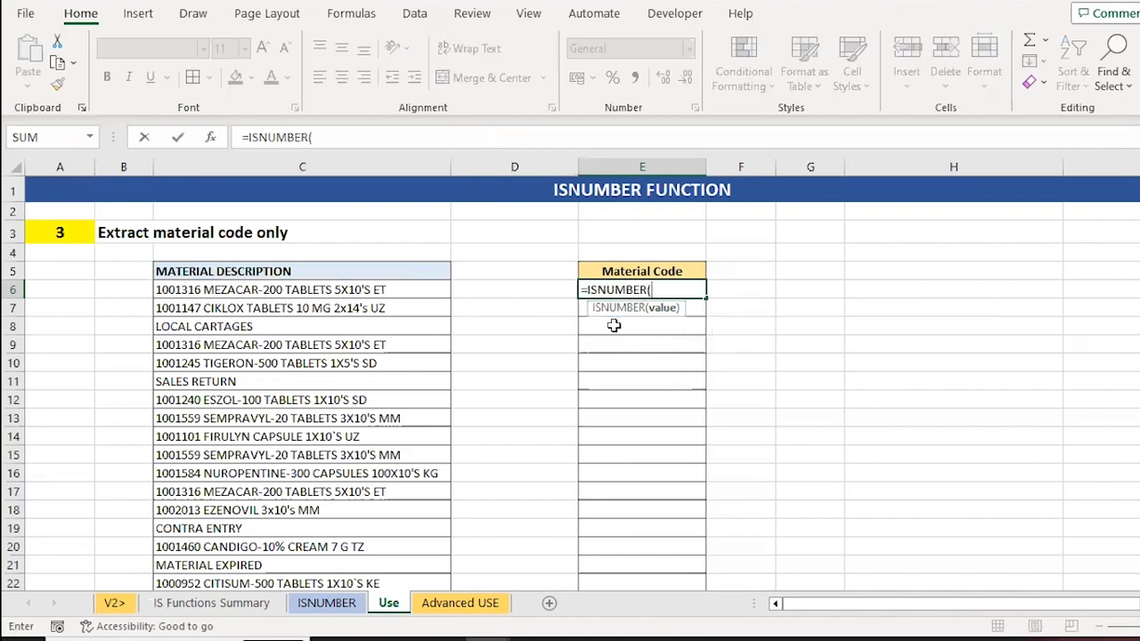
type("R")
key("BackSpace")
type("LEFT(")
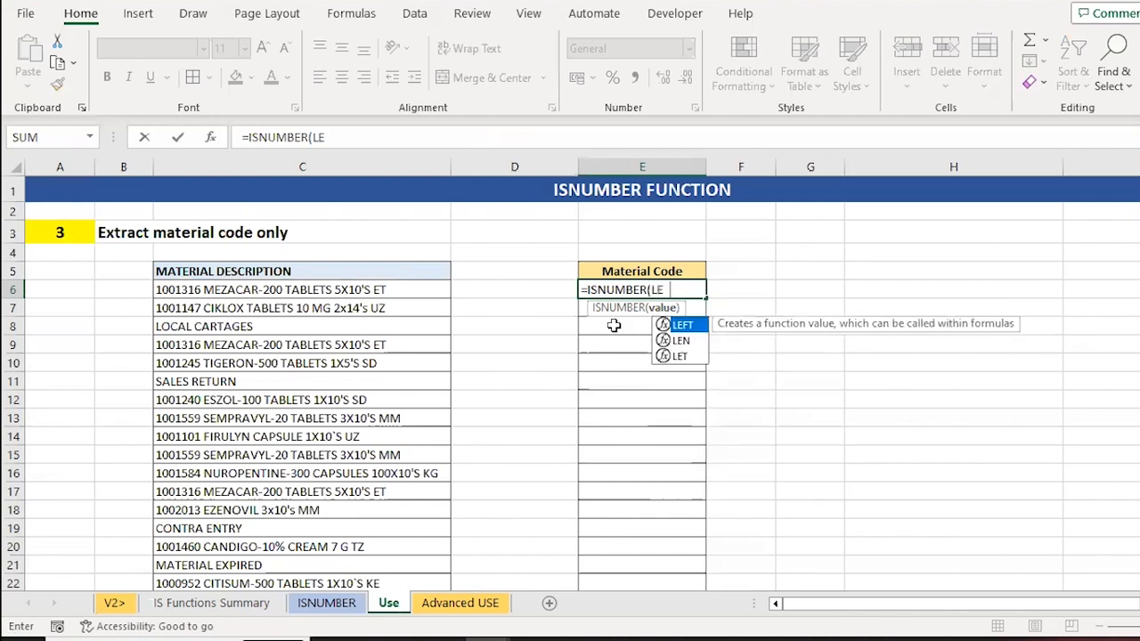
key("Left")
key("Left")
type(",")
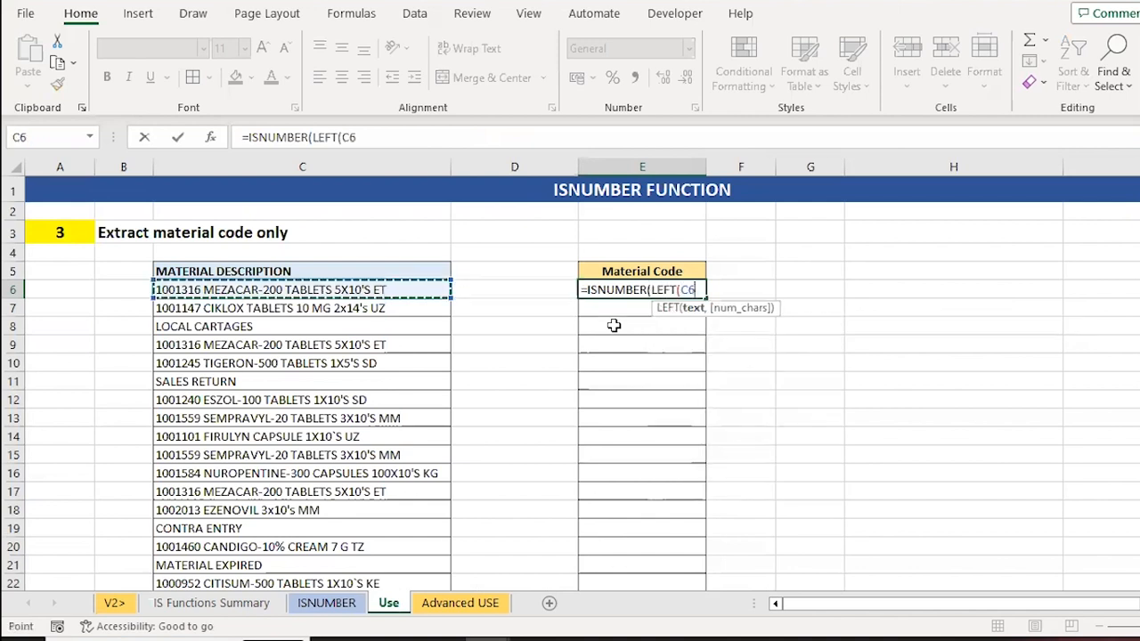
type("7)")
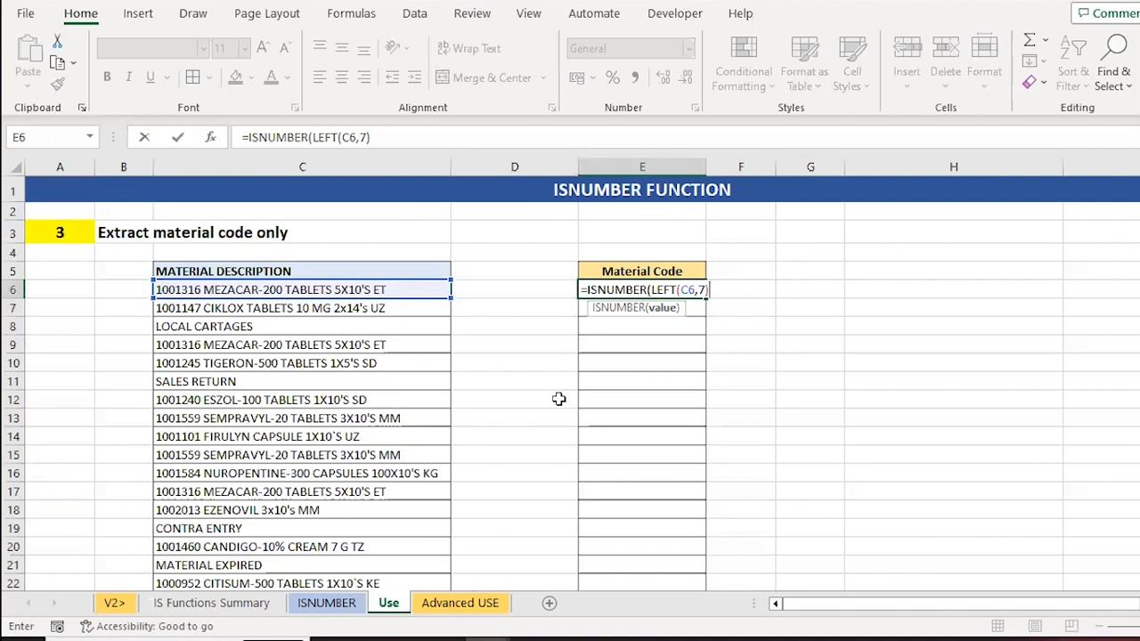
type("*1")
key("Return")
key("Right")
key("Left")
key("Return")
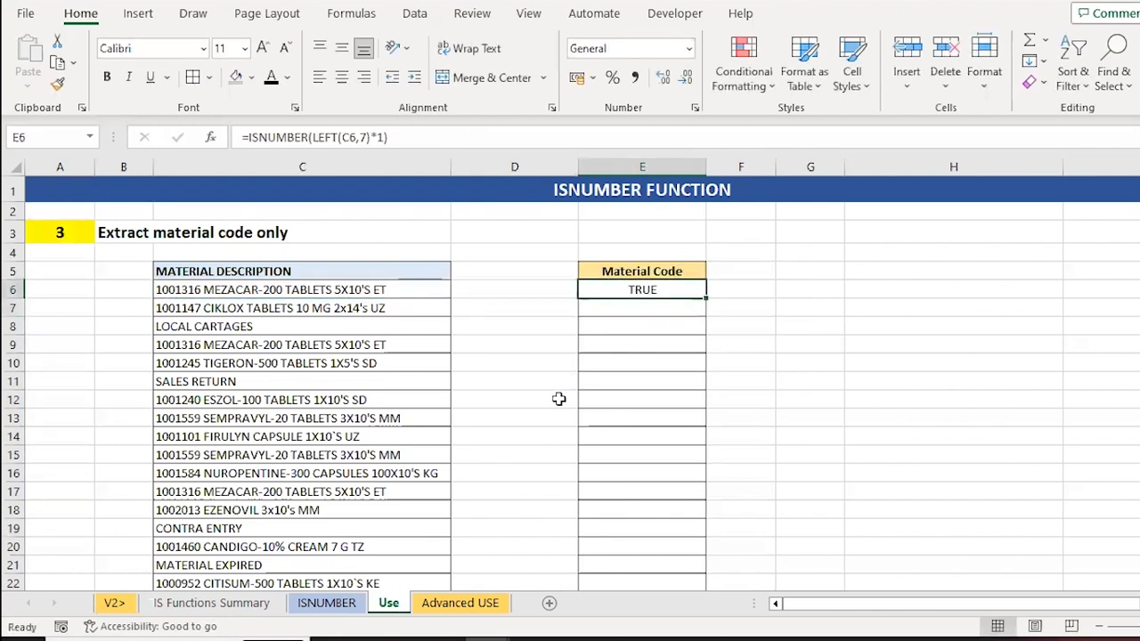
- Wrap the E6 test in an IF that returns the code or a blank: =IF(ISNUMBER(LEFT(C6,7)*1),LEFT(C6,7),"")
left_click(241, 139)
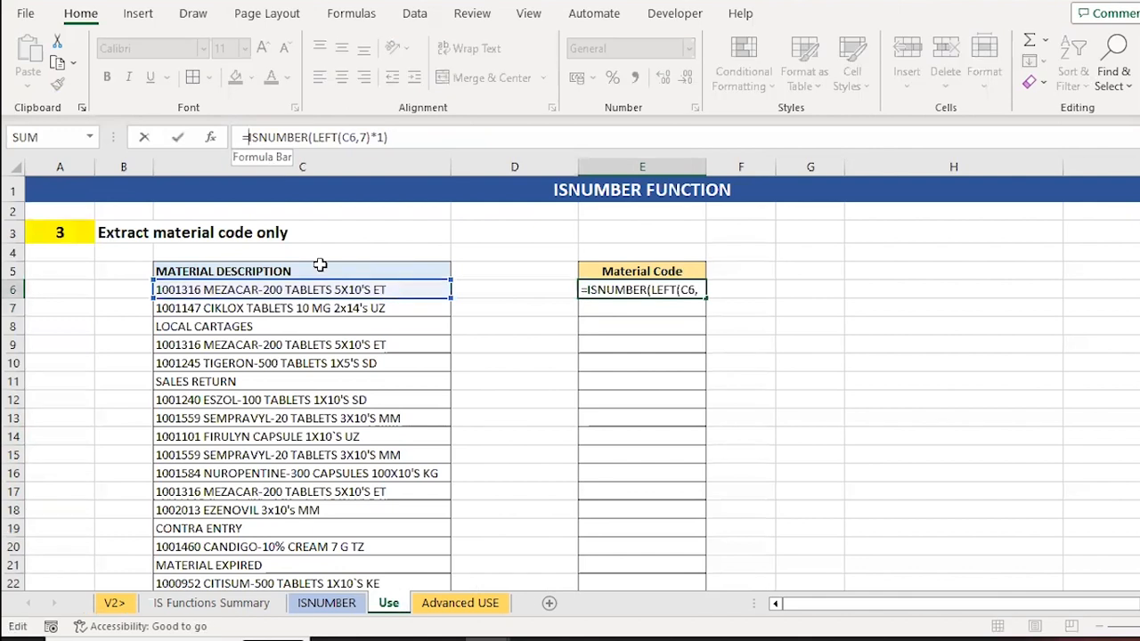
type("IF(")
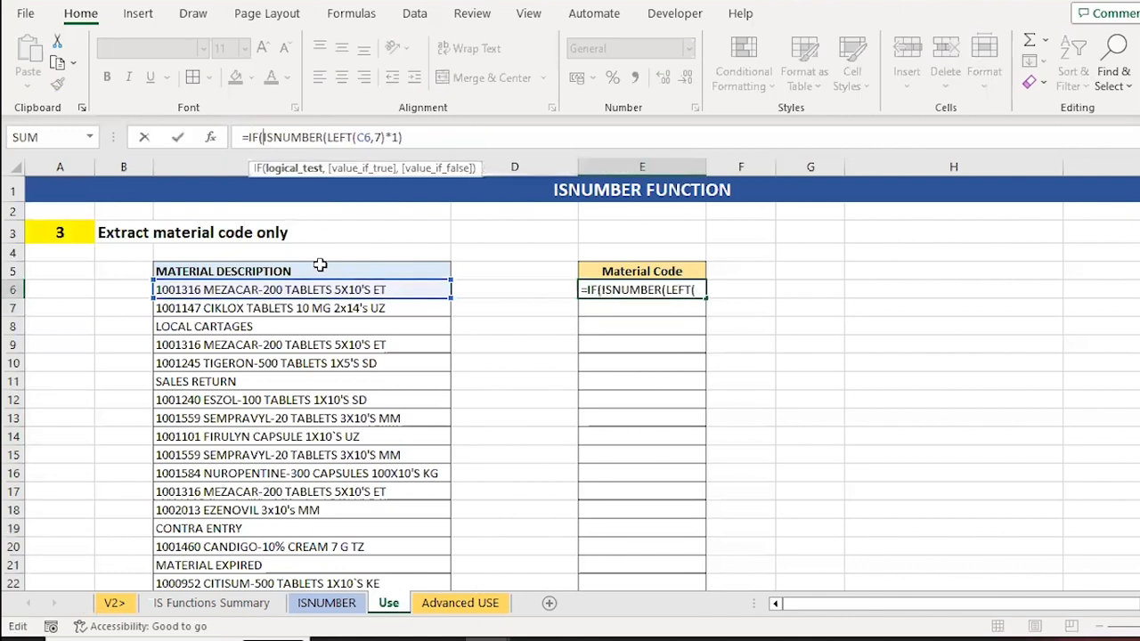
left_click(444, 132)
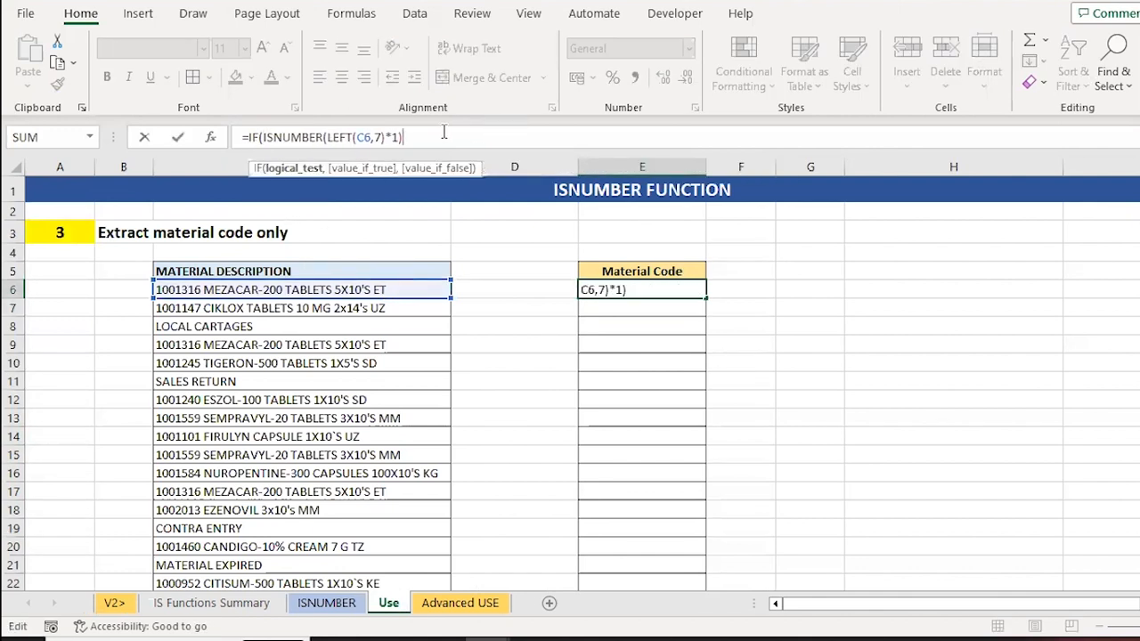
type(",")
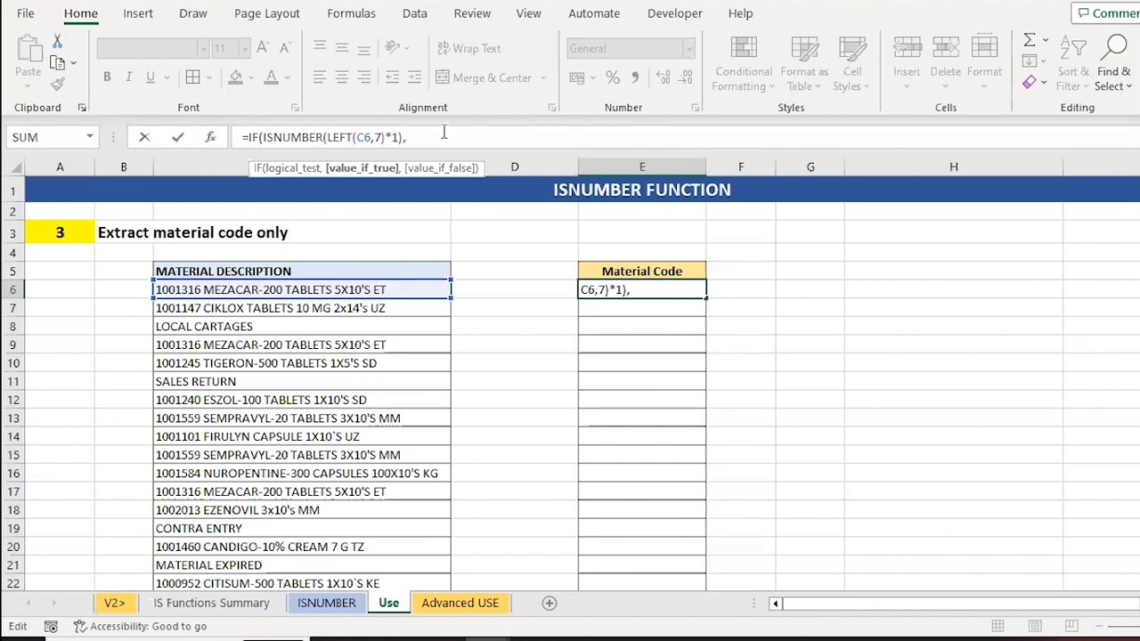
type("LEFT(")
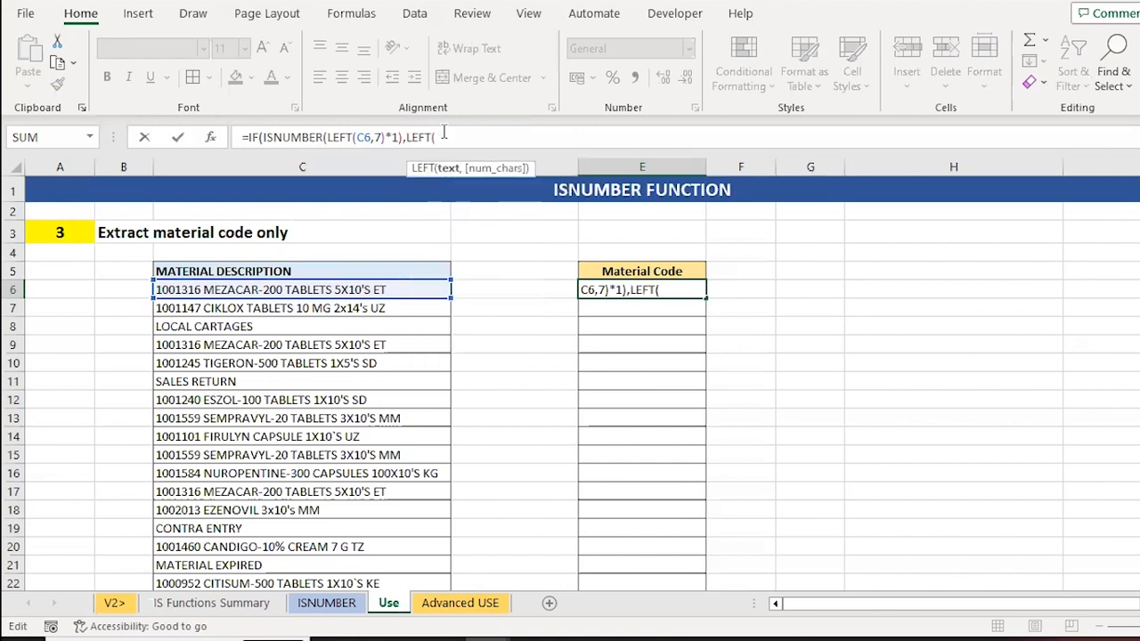
left_click(208, 291)
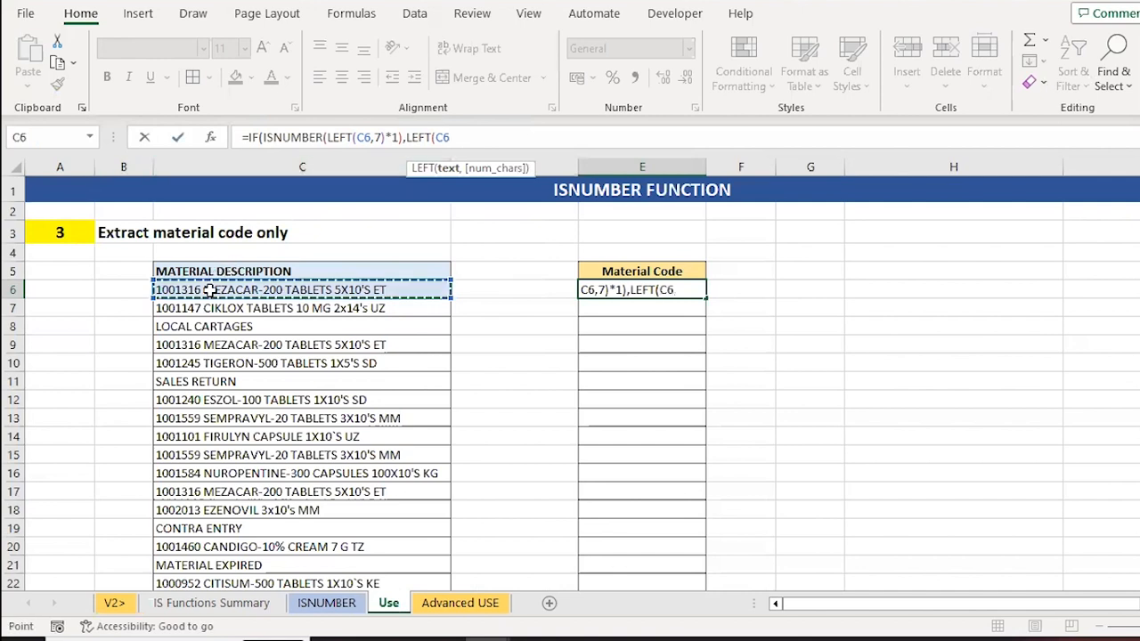
type(",7")
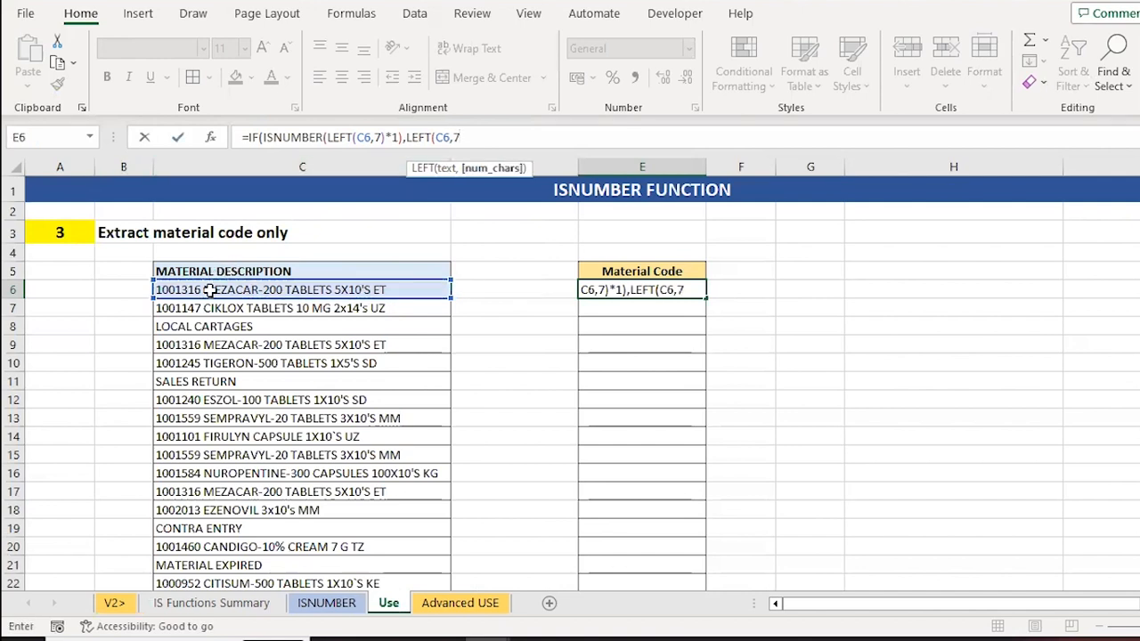
type(")")
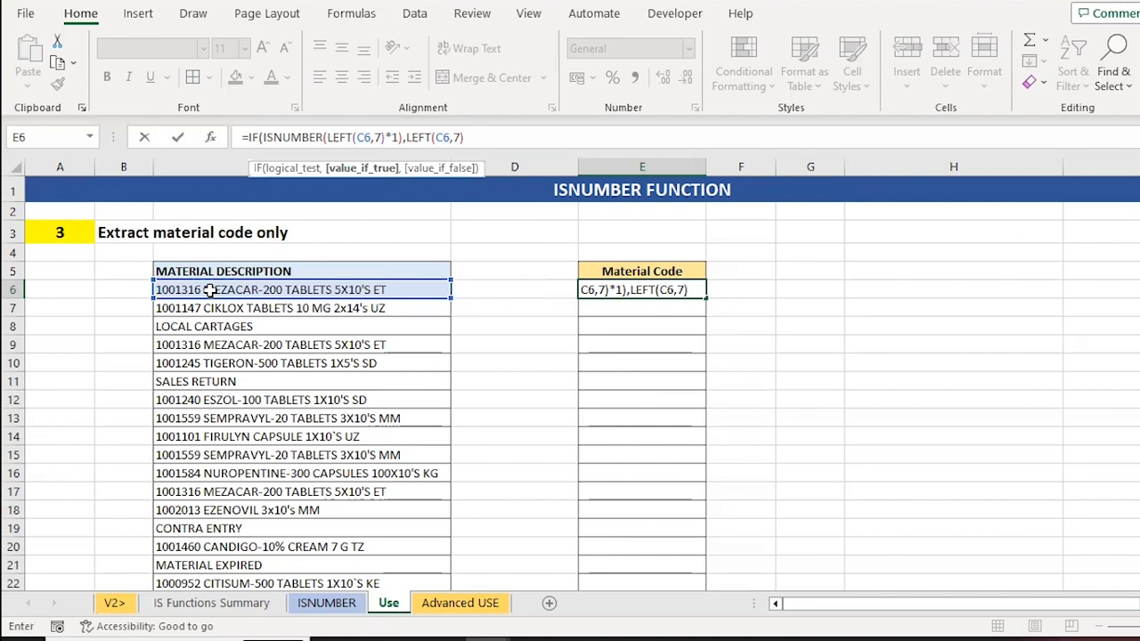
type(",\"\"")
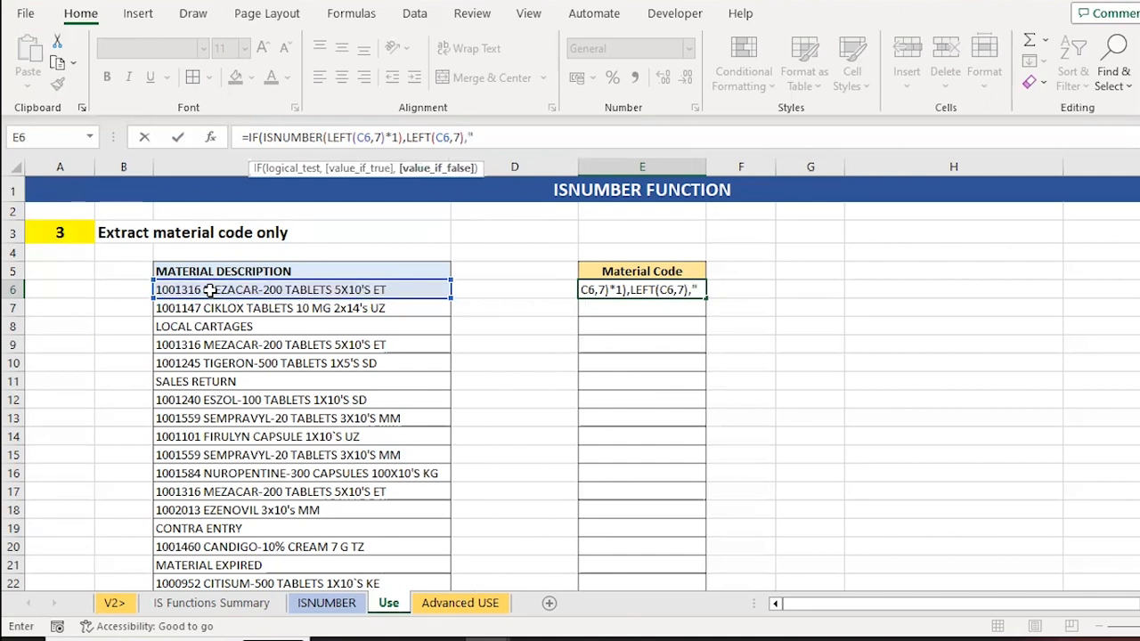
type(")")
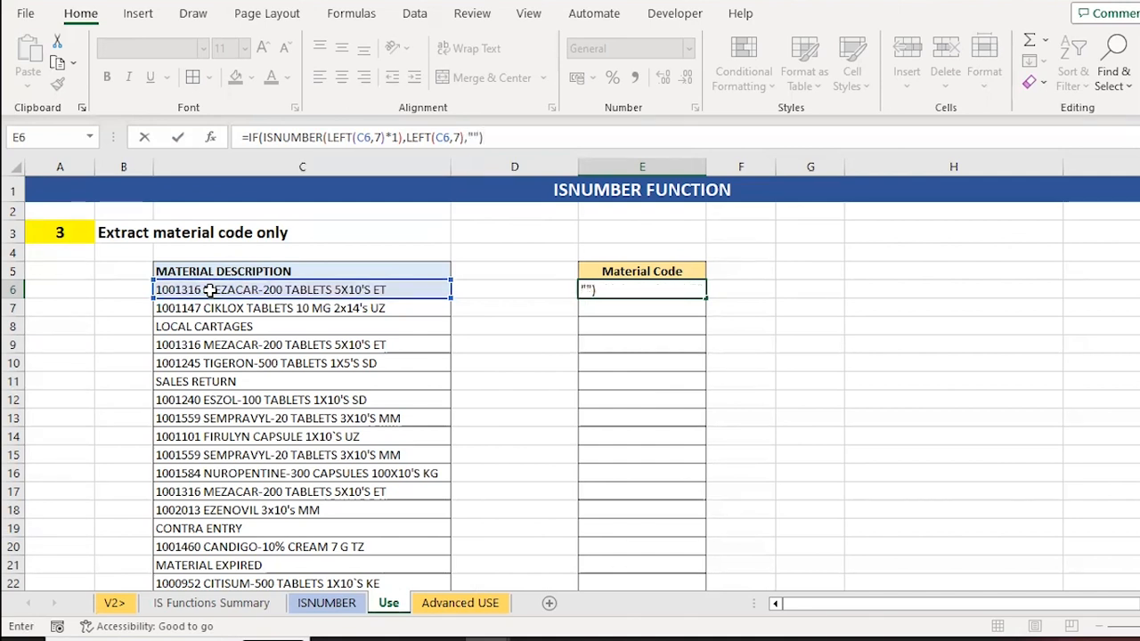
key("ctrl+Return")
- Copy the material code formula from E6 down through E10 and go to the result in E8
key("ctrl+c")
key("shift+Down")
key("shift+Down")
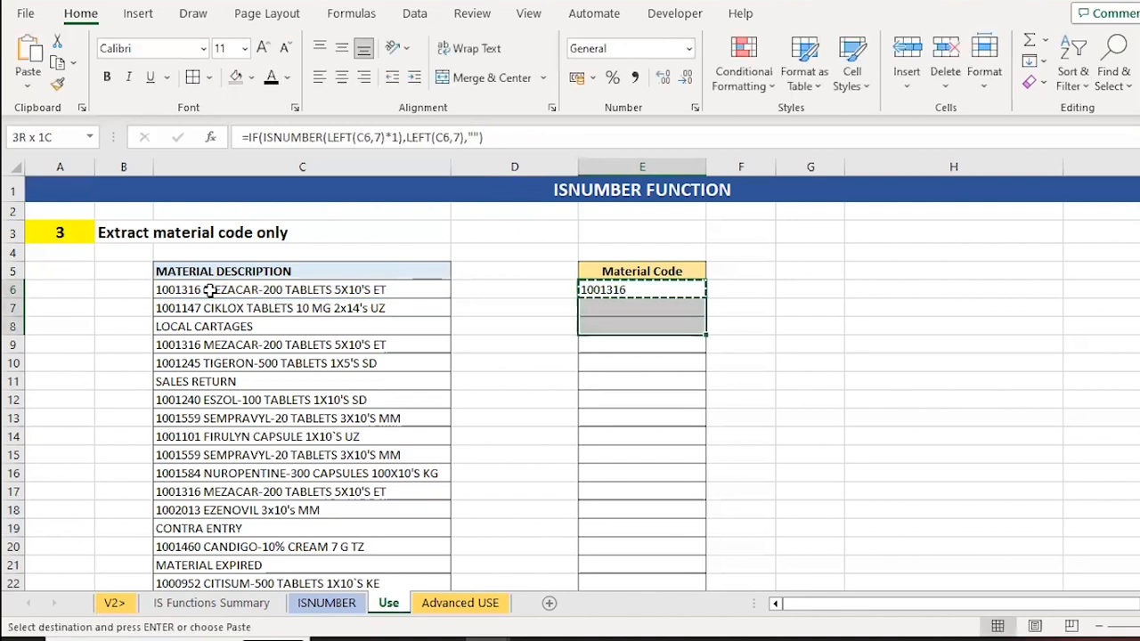
key("shift+Down")
key("shift+Down")
key("shift+Down")
key("Return")
key("Down")
key("Down")
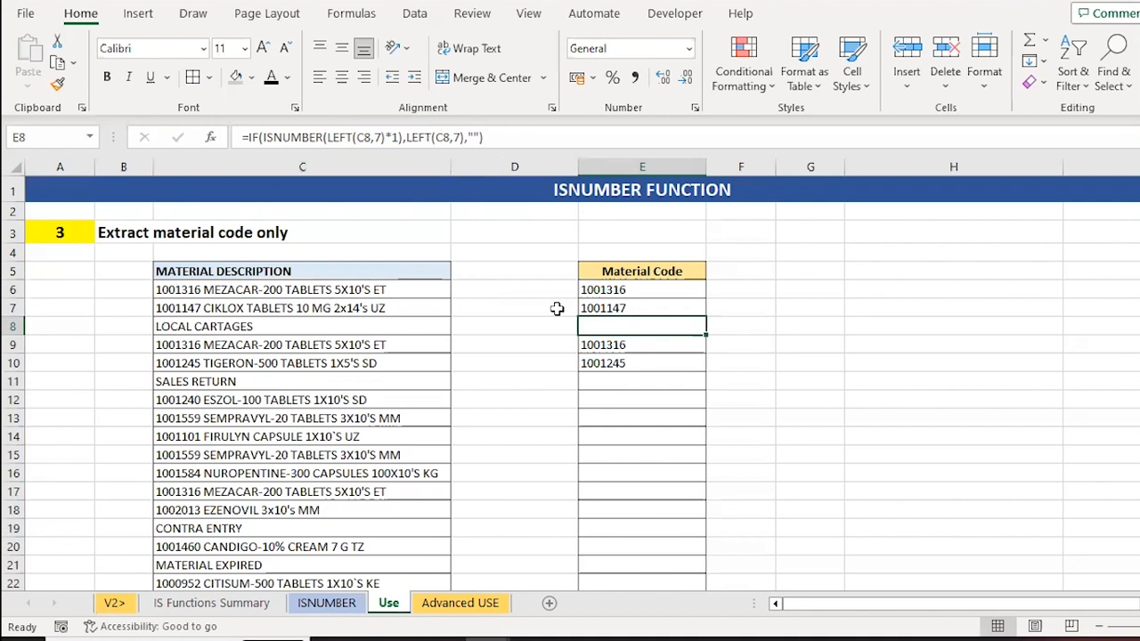
- Copy the formula in E10 to the remaining Material Code cells, E11 through E26
key("Down")
key("Down")
key("ctrl+c")
key("Down")
key("shift+Down")
key("shift+Down")
key("shift+Down")
key("shift+Down")
key("shift+Down")
key("shift+Down")
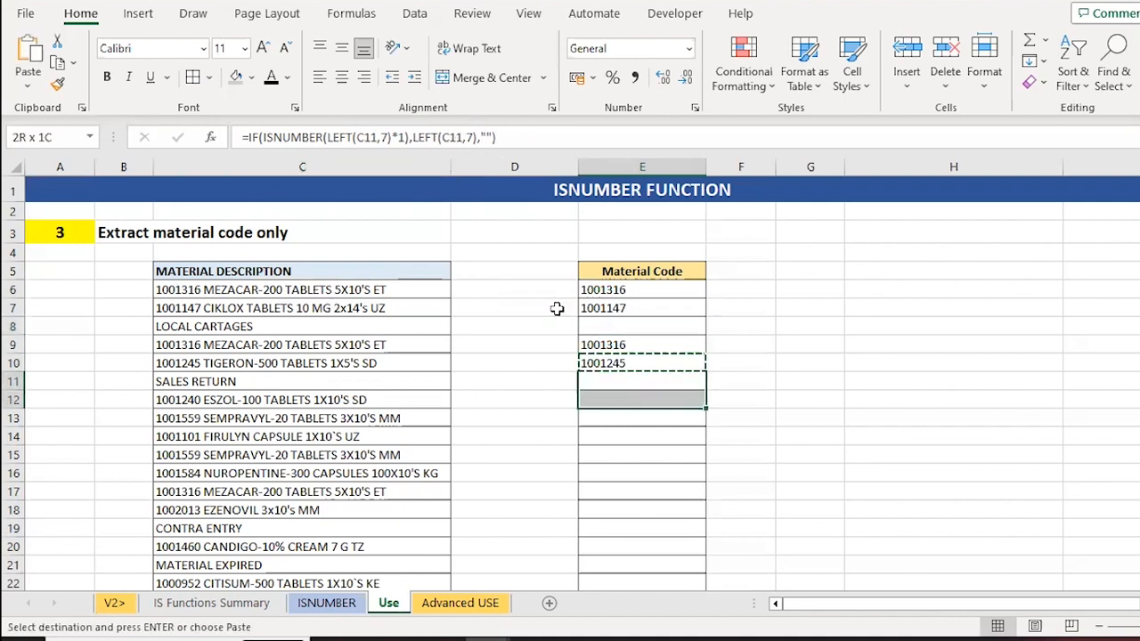
key("shift+Down")
key("shift+Down")
key("shift+Down")
key("shift+Down")
key("shift+Down")
key("shift+Down")
key("shift+Down")
key("shift+Down")
key("shift+Down")
key("shift+Down")
key("Return")
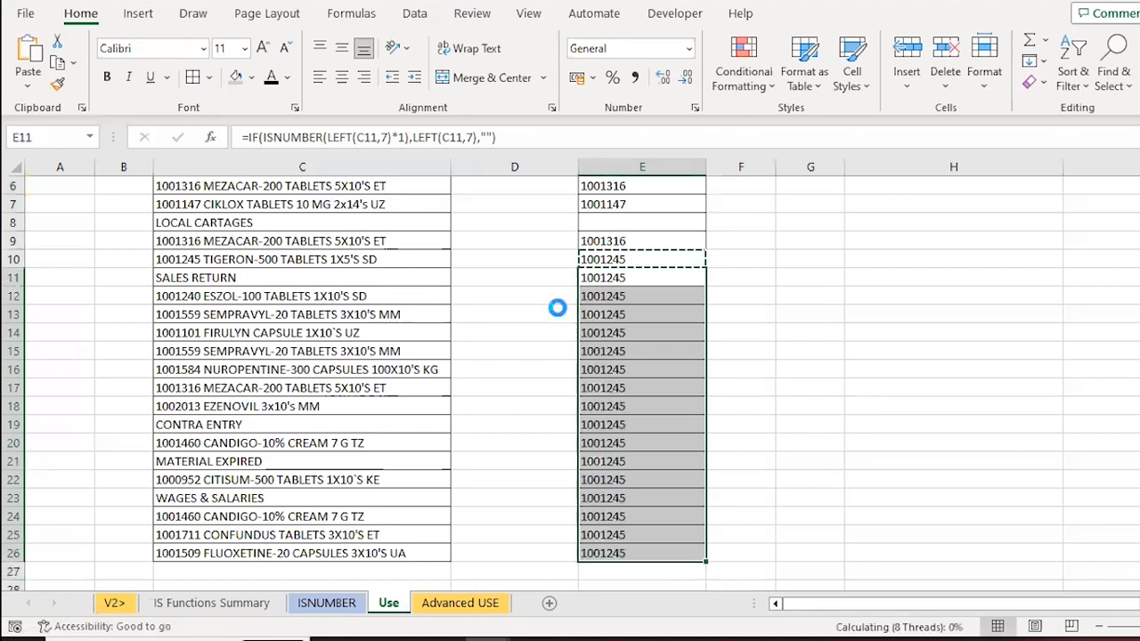
key("Down")
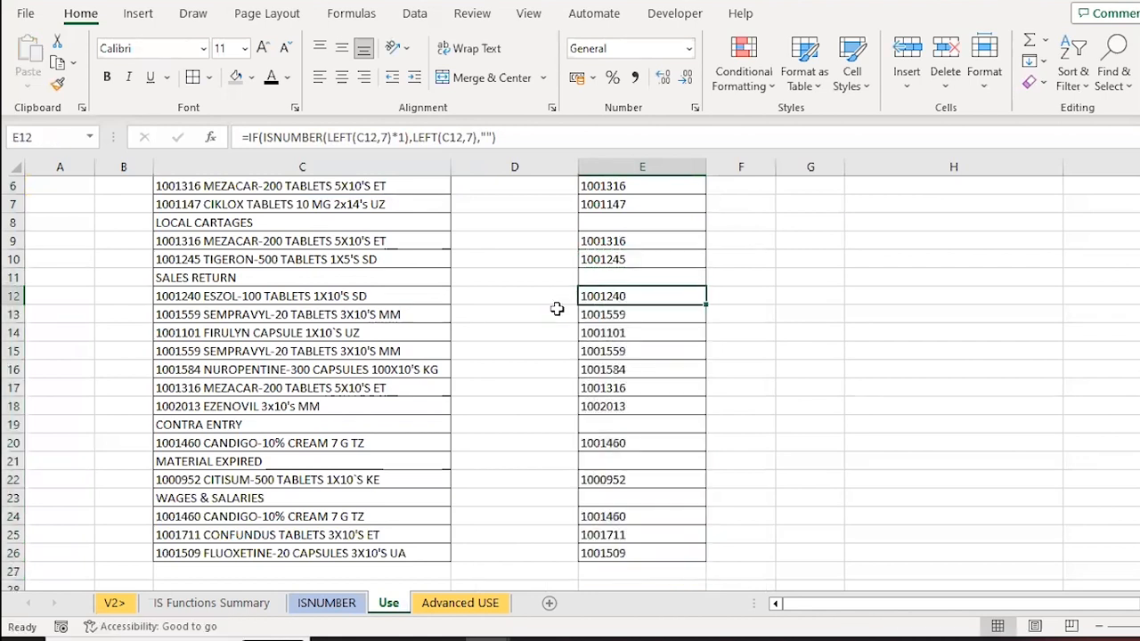
- Go past the extracted codes to the Transaction Remarks list in the section on finding 'Delhi'
key("Down")
key("Down")
key("Down")
key("Down")
key("Down")
key("Down")
key("Down")
key("Down")
key("Down")
key("Down")
key("Down")
key("Down")
key("Down")
key("Down")
key("Down")
key("Down")
key("Down")
key("Down")
key("Down")
key("Down")
key("ctrl+Up")
key("Down")
key("Left")
key("Left")
key("Down")
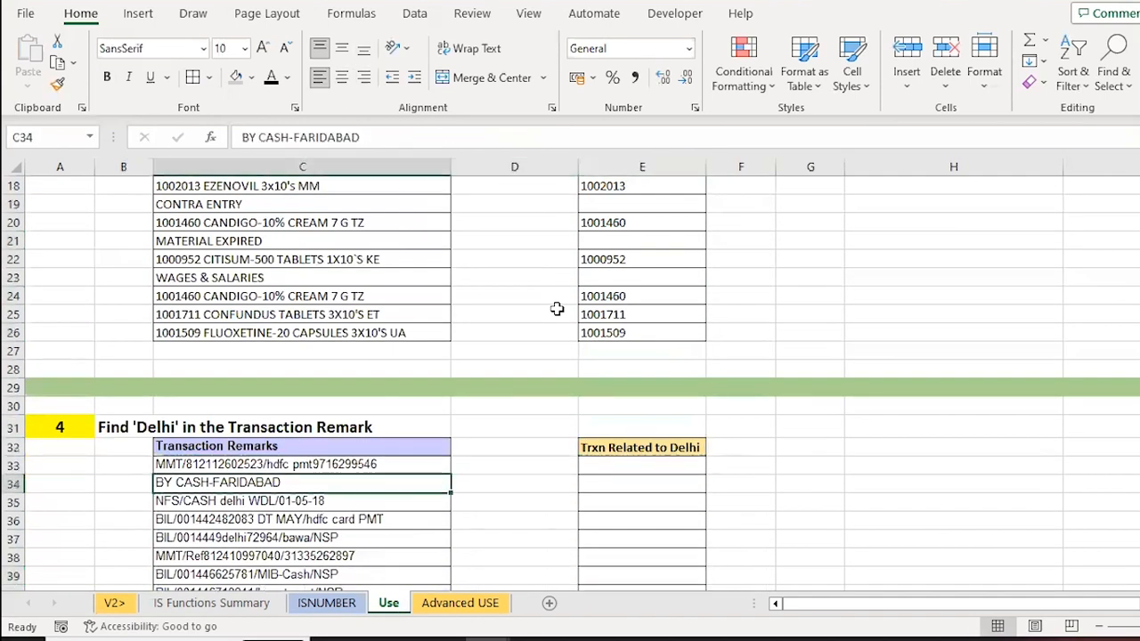
- Examine the transaction remarks in C33:C52 for entries that mention Delhi
key("ctrl+Down")
key("ctrl+Up")
key("Down")
key("ctrl+shift+Down")
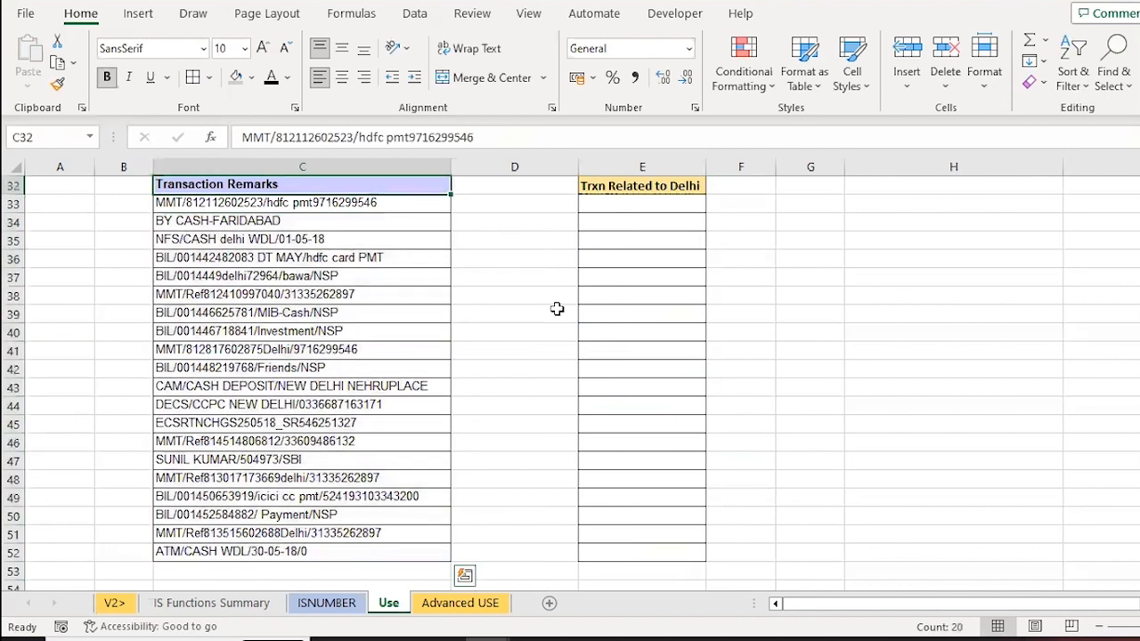
key("Up")
key("Up")
key("Down")
key("Down")
key("Down")
key("ctrl+shift+Down")
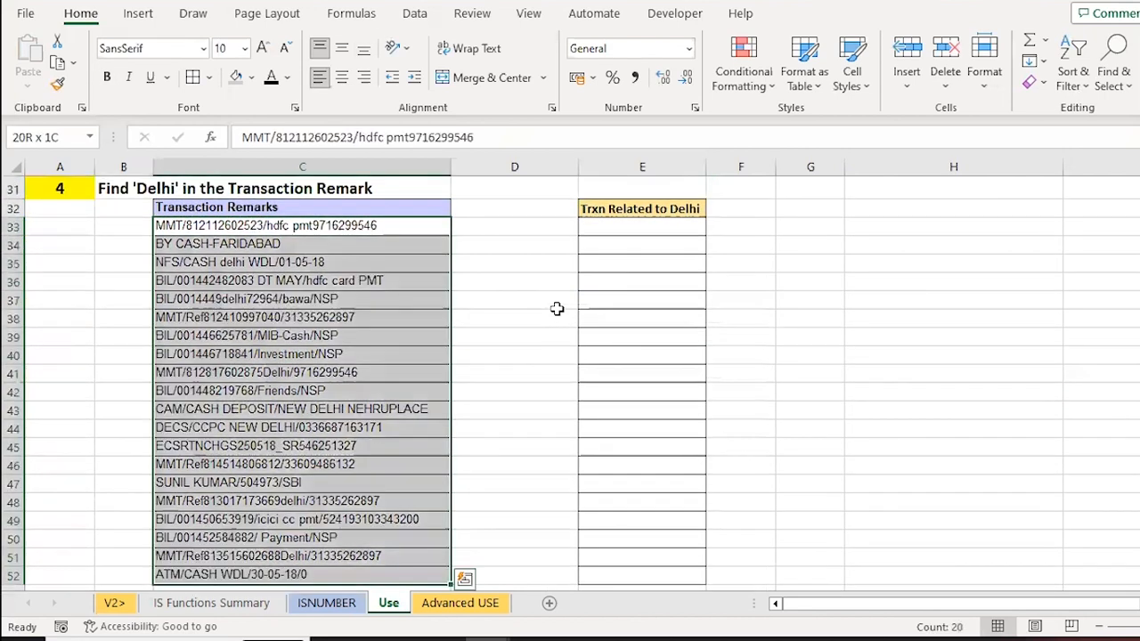
key("Down")
key("Down")
key("Up")
key("Up")
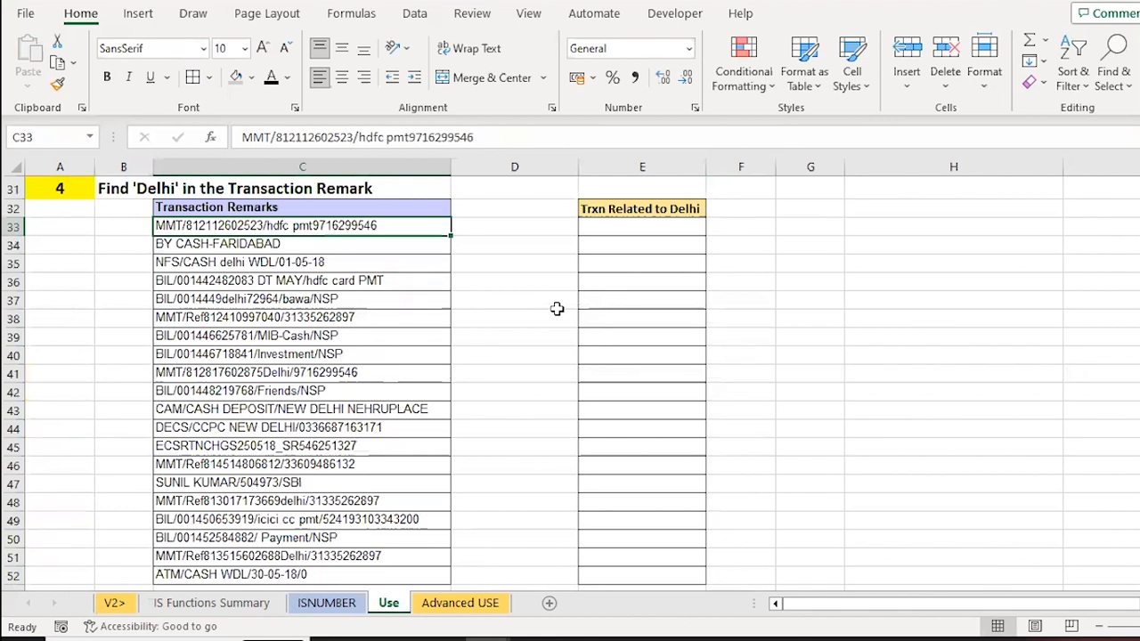
key("Down")
key("Down")
key("Down")
key("Down")
key("Down")
key("Down")
key("Down")
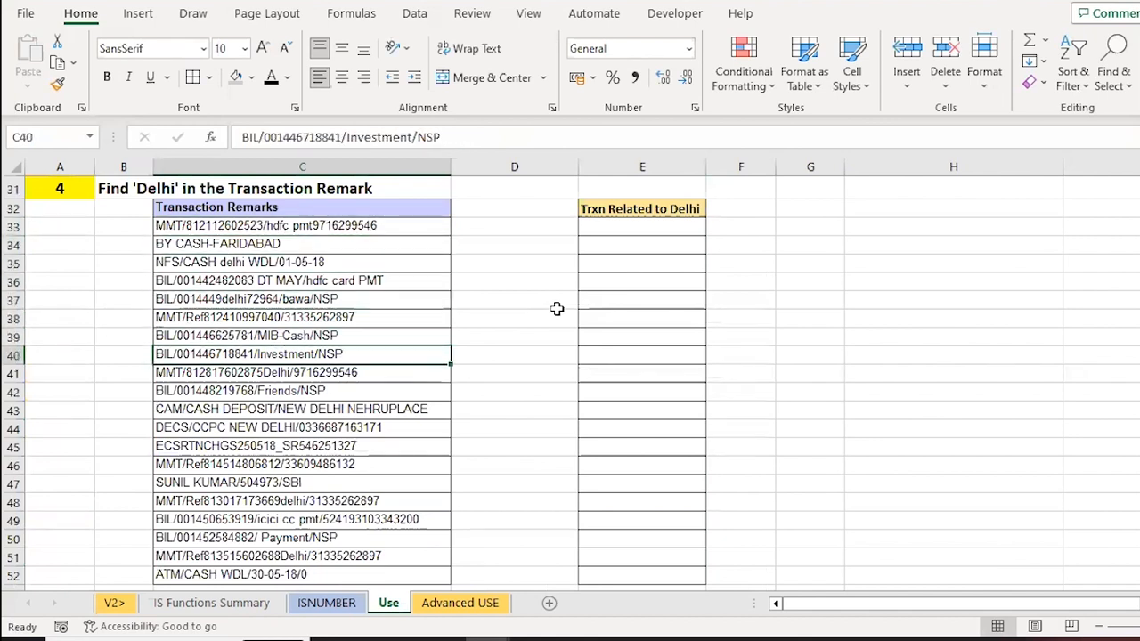
- Look for Delhi in the first transaction remark by entering =SEARCH("DELHI",C33) in E33
key("ctrl+Up")
key("Down")
key("Right")
key("Right")
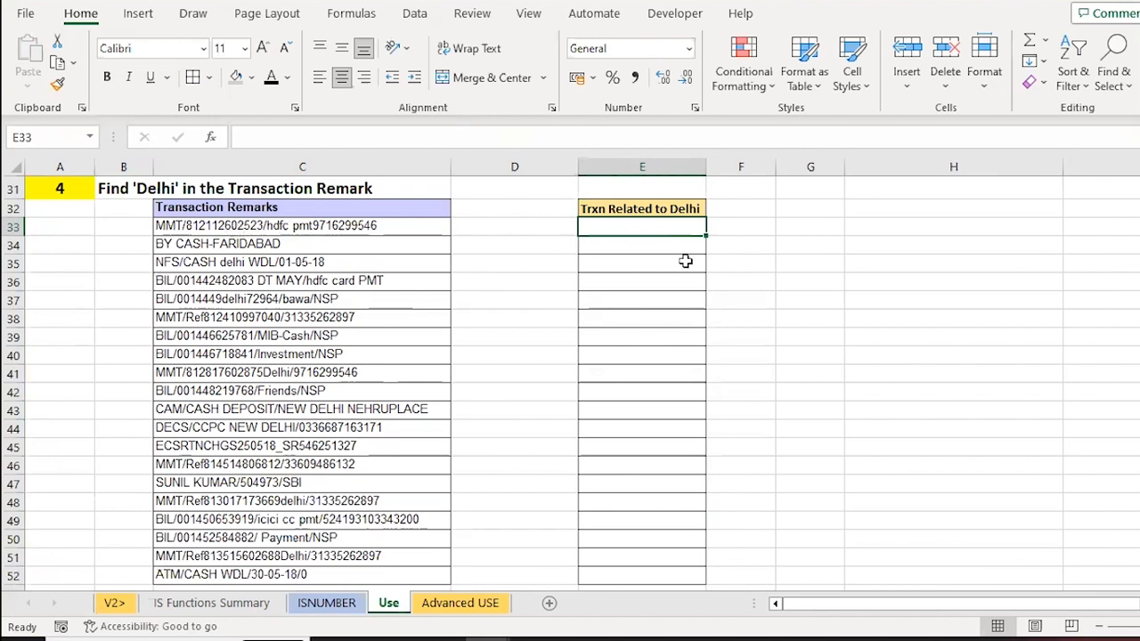
type("=")
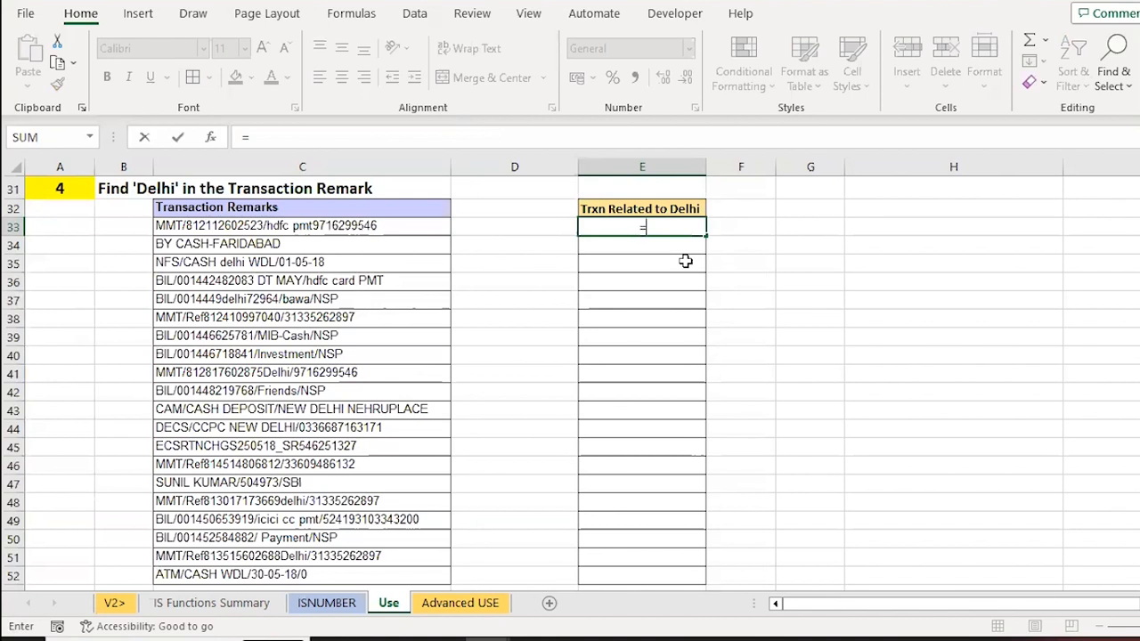
type("SE")
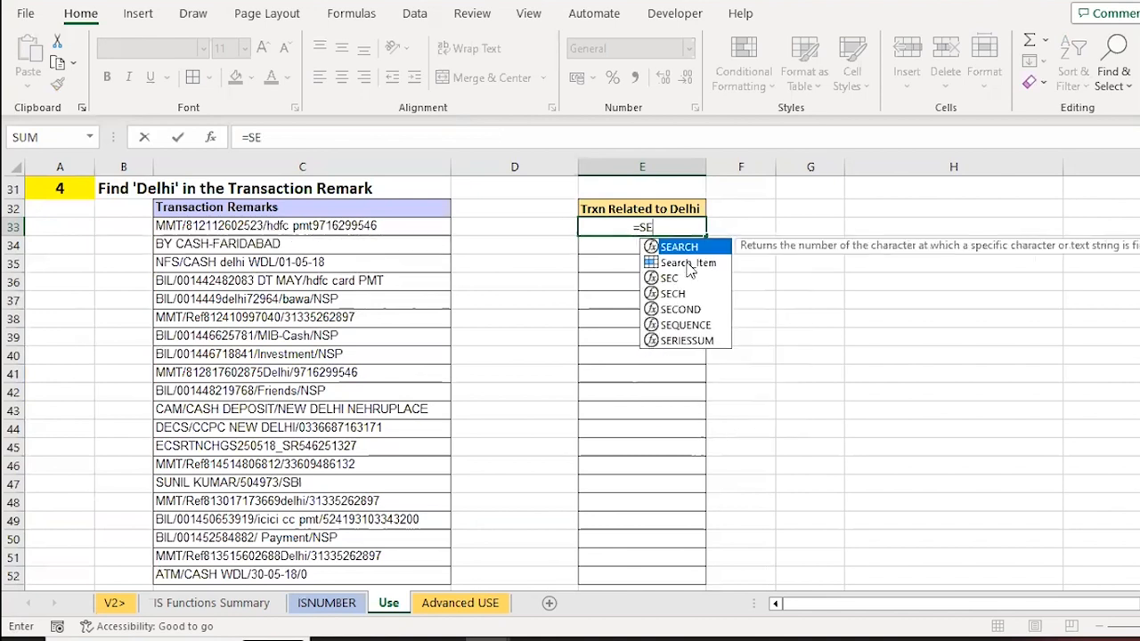
key("Tab")
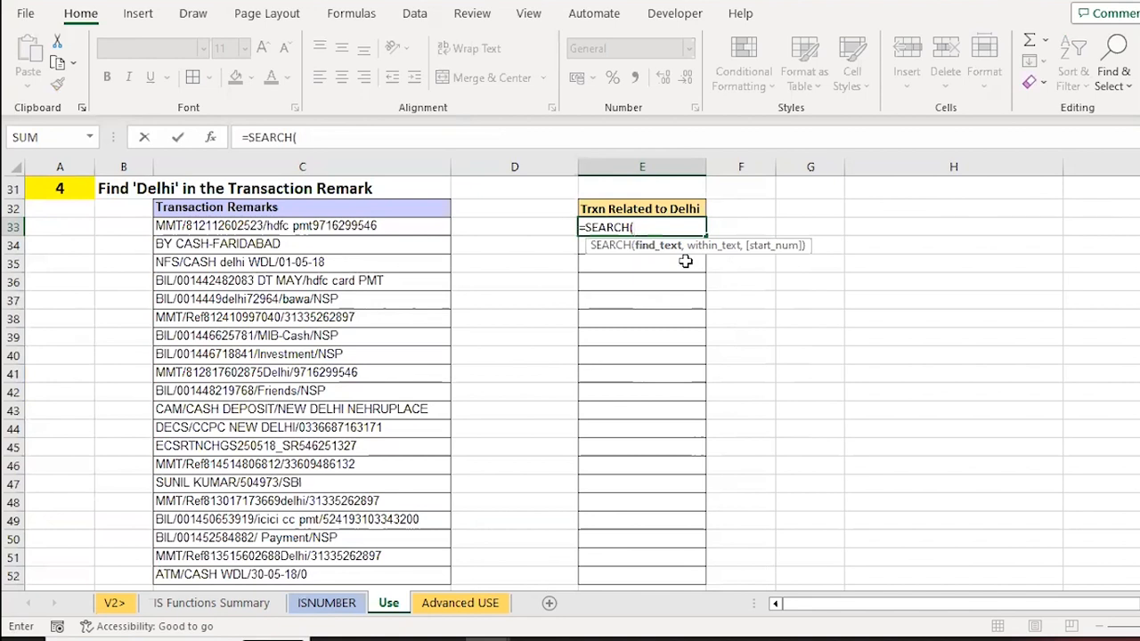
type("\"DELHI\",")
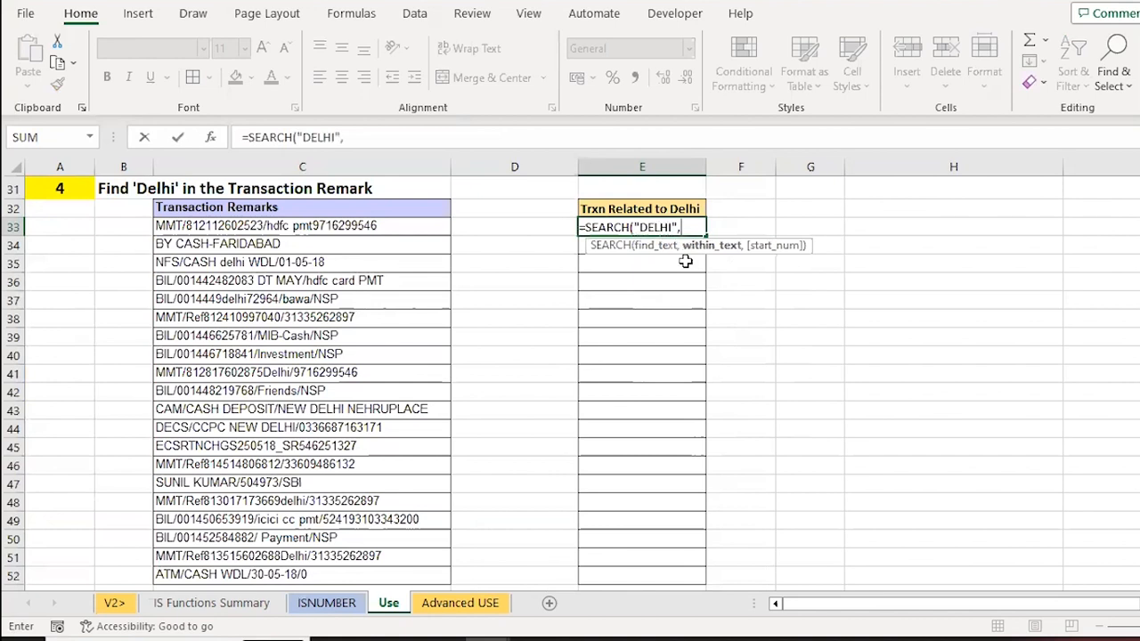
key("Left")
key("Left")
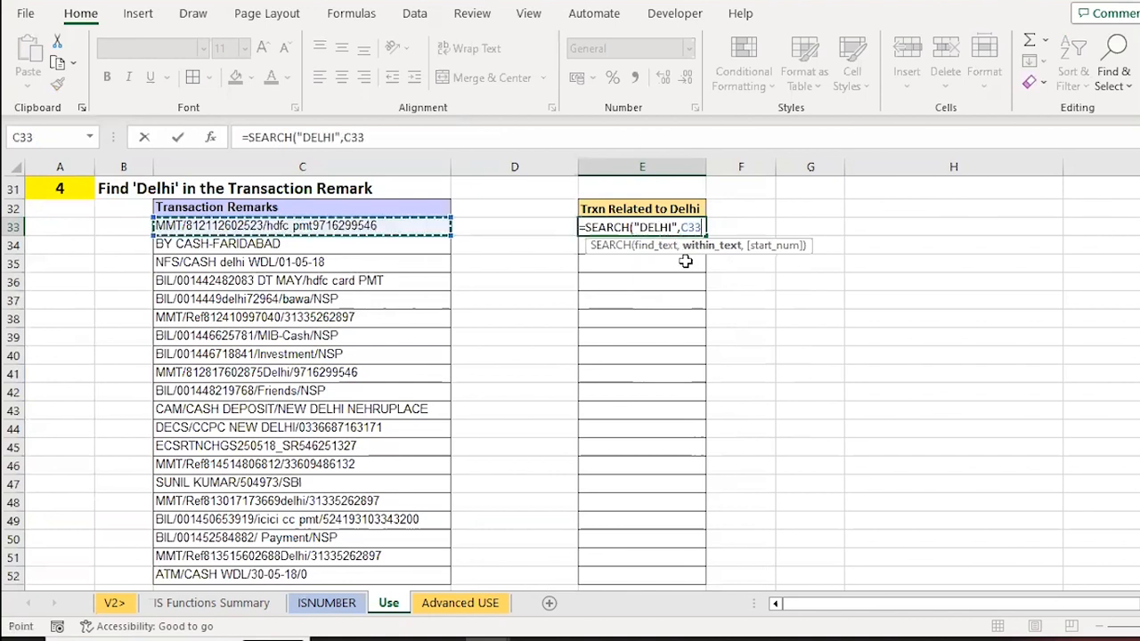
type(")")
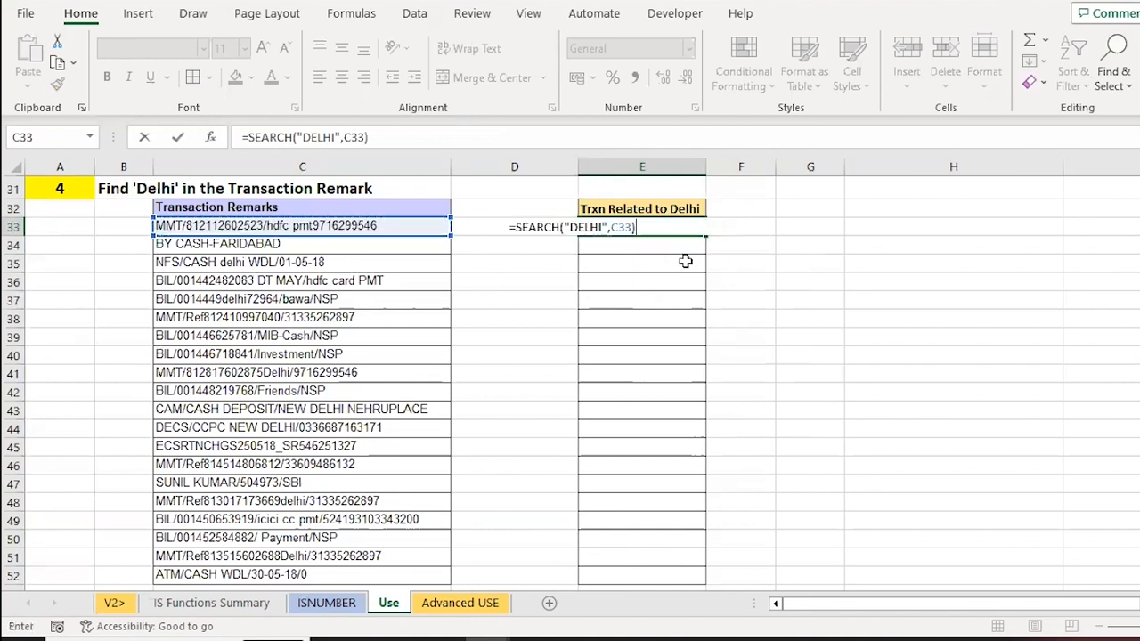
key("ctrl+Return")
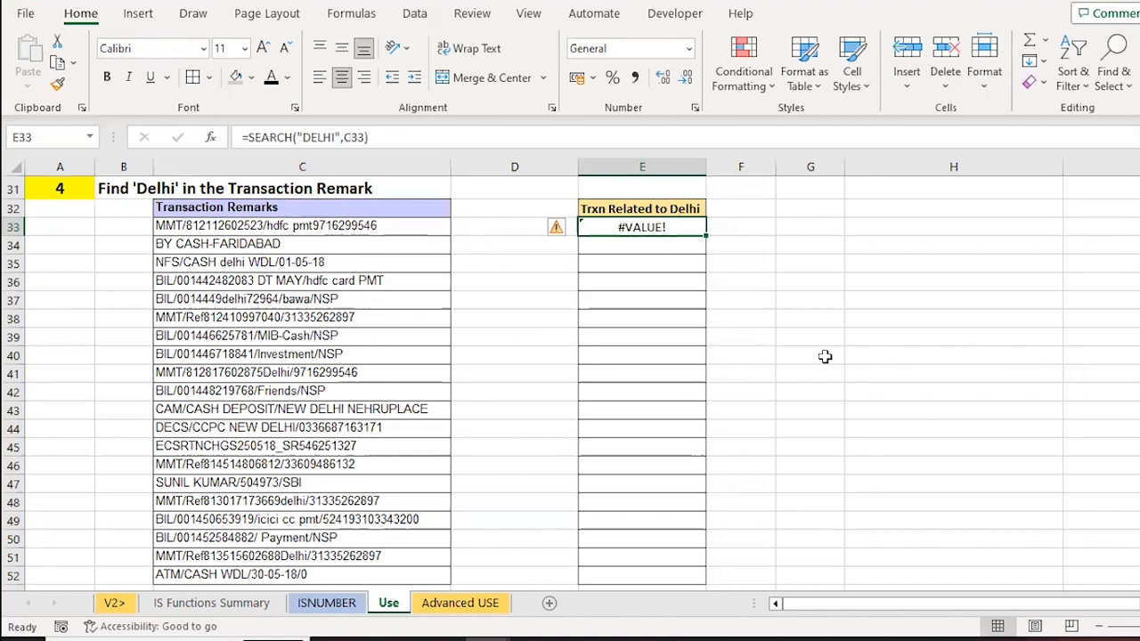
- Copy the SEARCH formula in E33 to the next four remark rows, E34 through E37
key("ctrl+c")
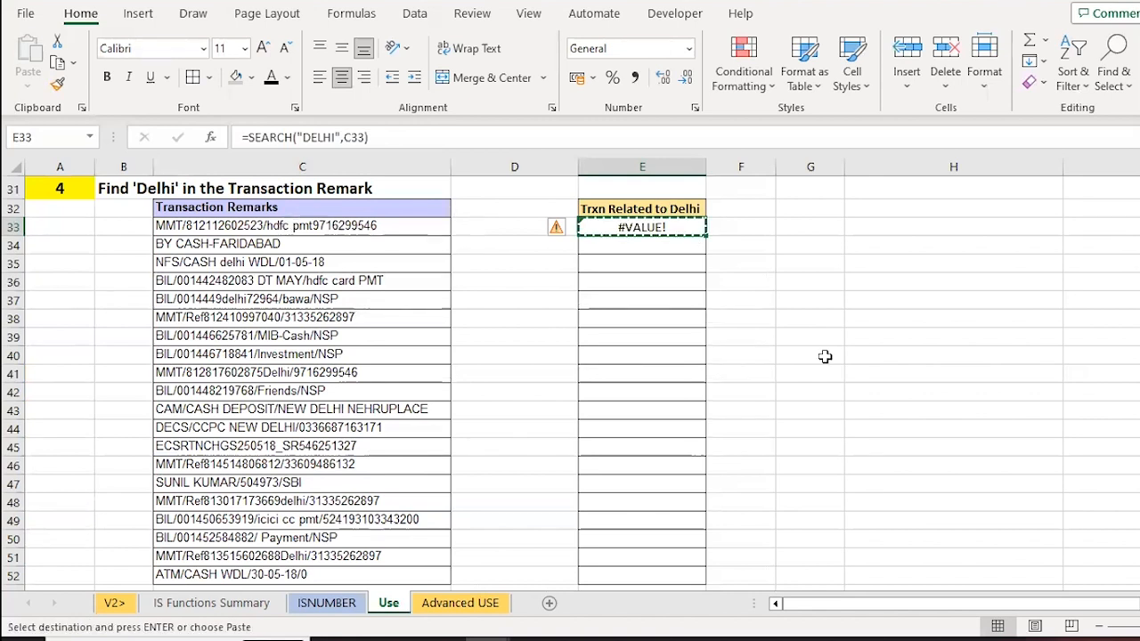
key("Down")
key("shift+Down")
key("shift+Down")
key("shift+Down")
key("Return")
key("Down")
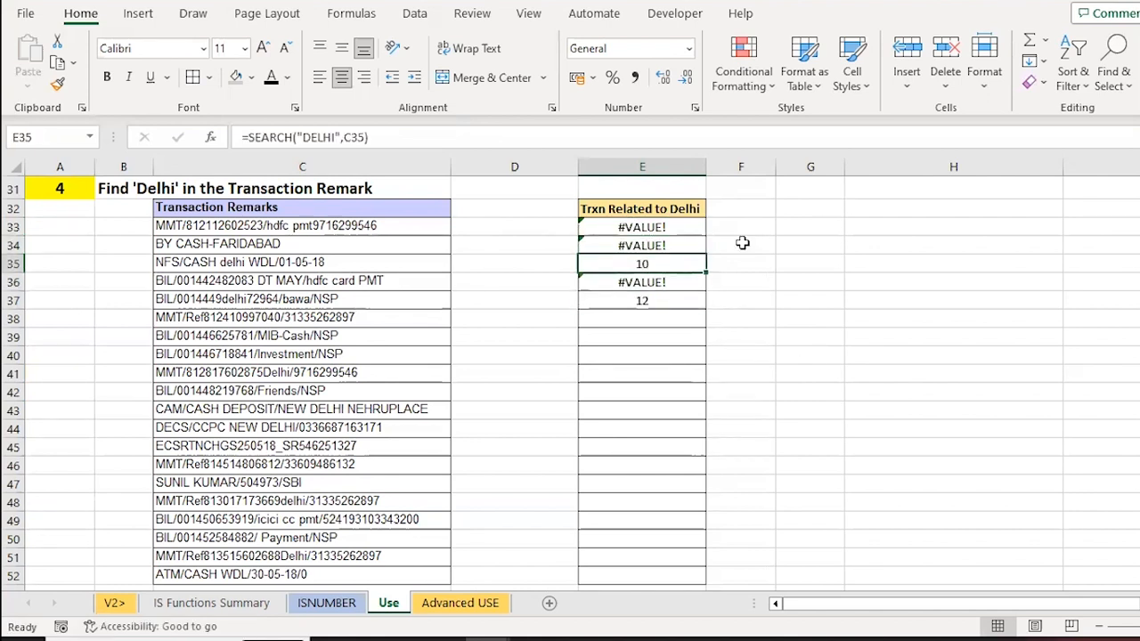
- Wrap the search in E33 in a numeric test so the formula reads =ISNUMBER(--SEARCH("DELHI",C33))
key("Up")
key("Up")
key("F2")
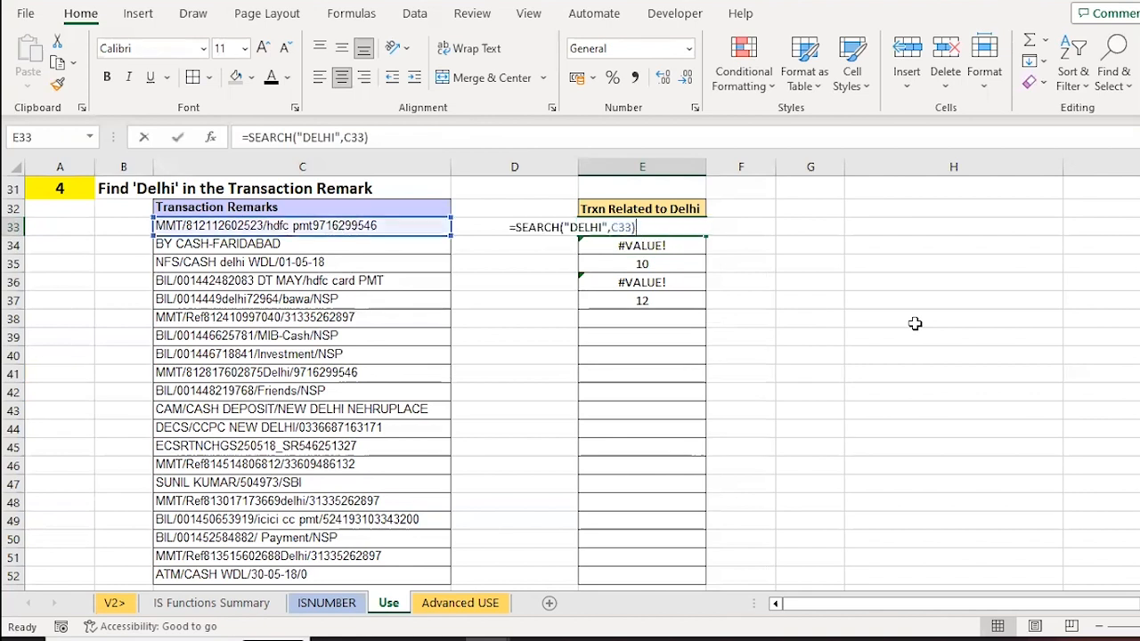
key("Left")
key("Left")
key("Left")
key("Left")
key("Left")
key("Left")
key("Left")
key("Left")
key("Left")
key("Left")
key("Left")
key("Left")
key("Left")
key("Left")
key("Left")
key("Left")
key("Left")
key("Left")
key("Left")
key("Left")
key("Right")
type("ISNUMBER(")
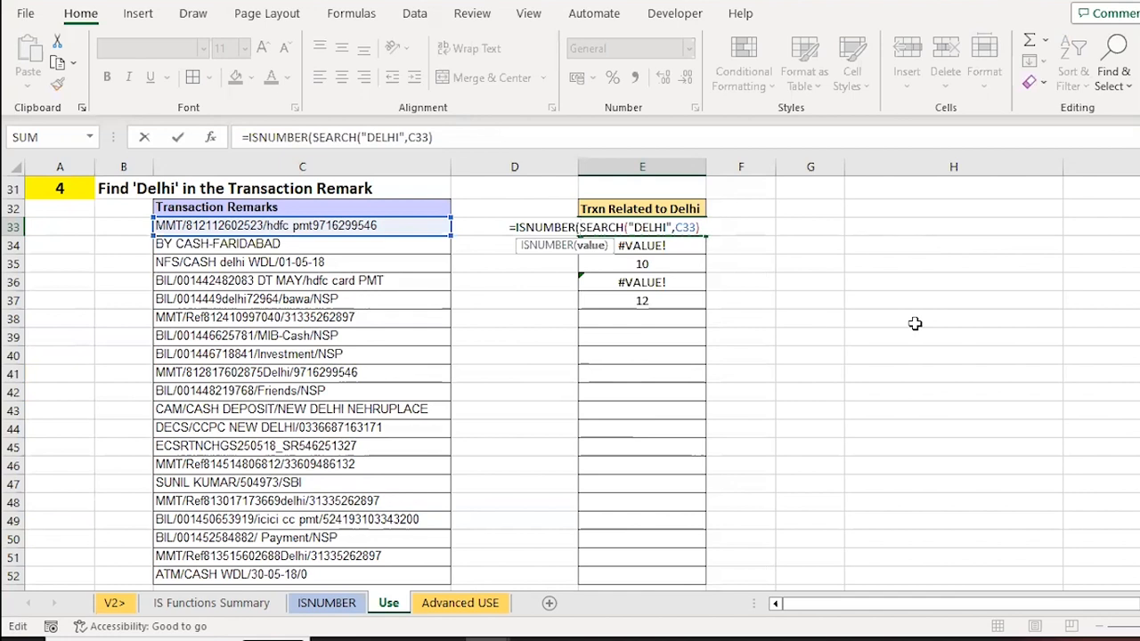
type("--")
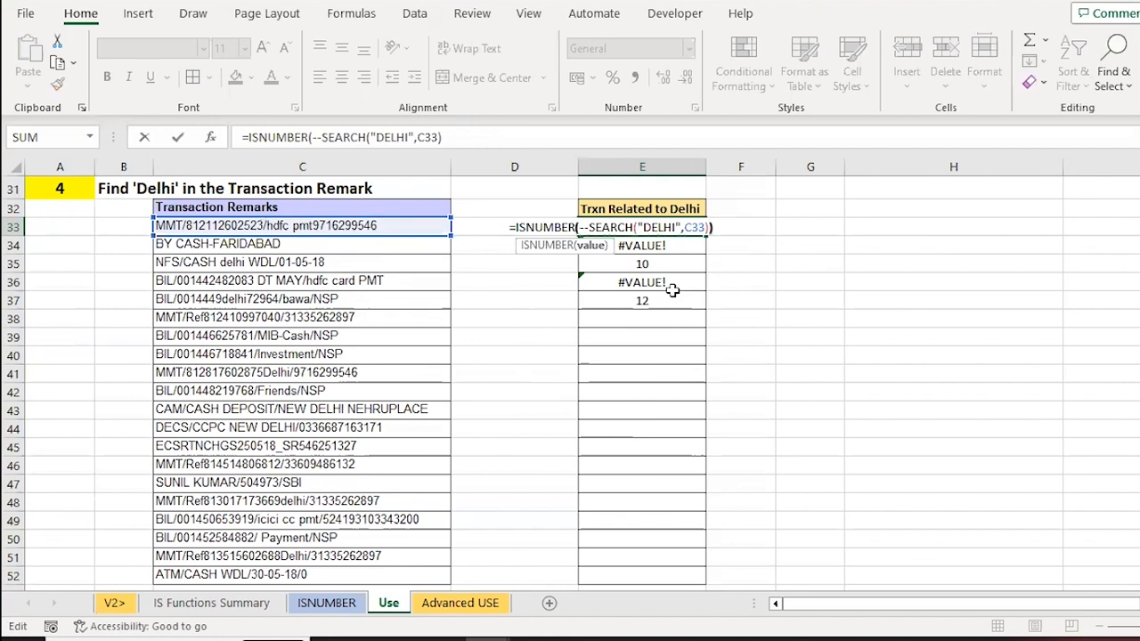
key("ctrl+Return")
- Copy the ISNUMBER formula in E33 over the filled cells E34 through E37
key("ctrl+c")
key("ctrl+shift+Down")
key("Return")
key("Down")
key("Up")
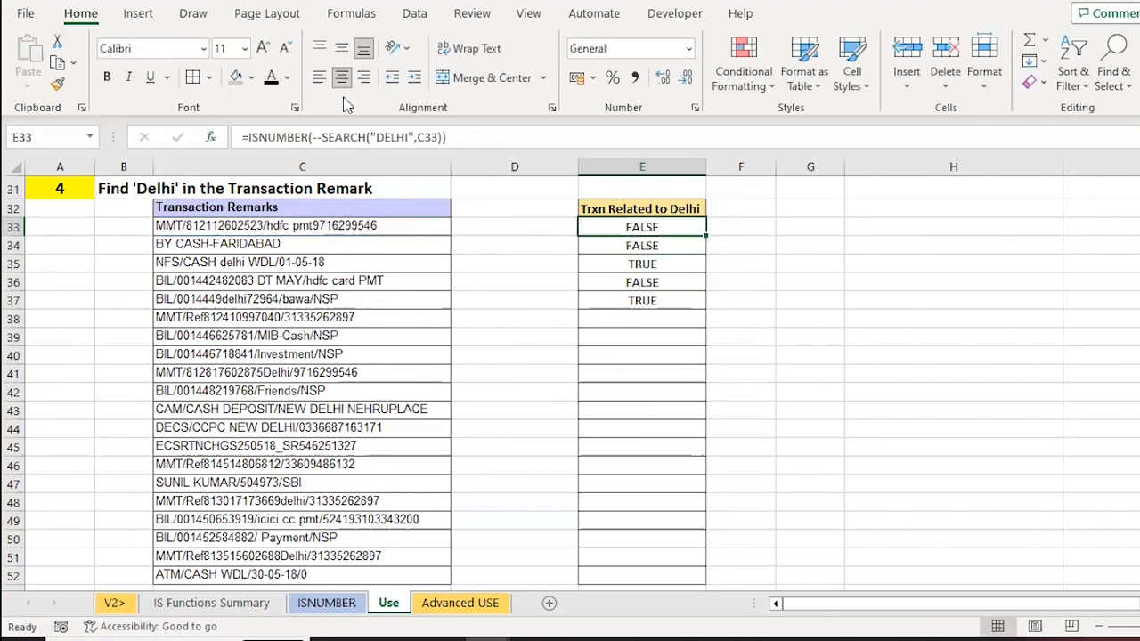
- Extend the E33 formula to =IF(ISNUMBER(--SEARCH("DELHI",C33)),"Delhi","not found")
left_click(245, 137)
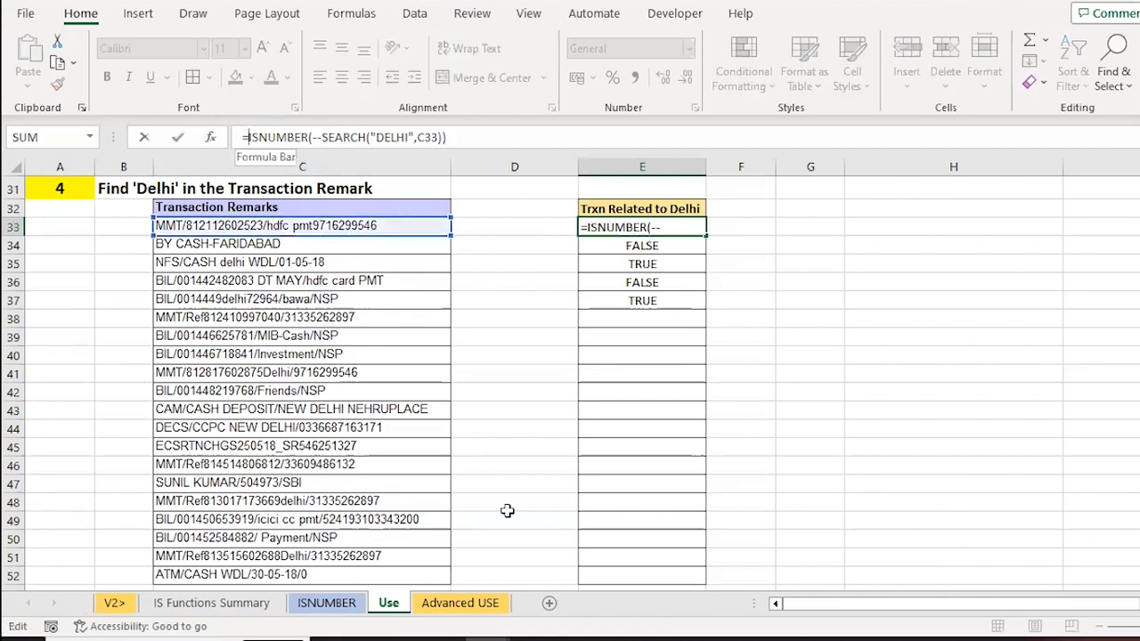
type("IF(")
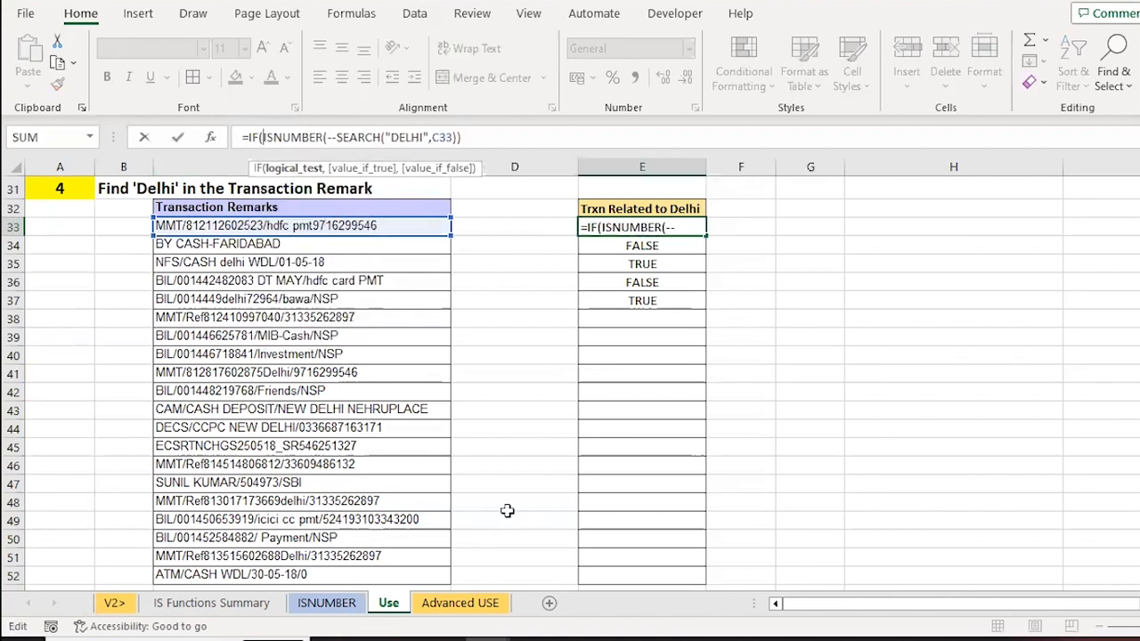
key("Right")
key("Right")
key("Right")
key("Right")
key("Right")
key("Right")
key("Right")
key("Right")
key("Right")
key("Right")
key("Right")
key("Right")
key("Right")
key("Right")
key("Right")
key("Right")
key("Right")
key("Right")
key("Right")
key("Right")
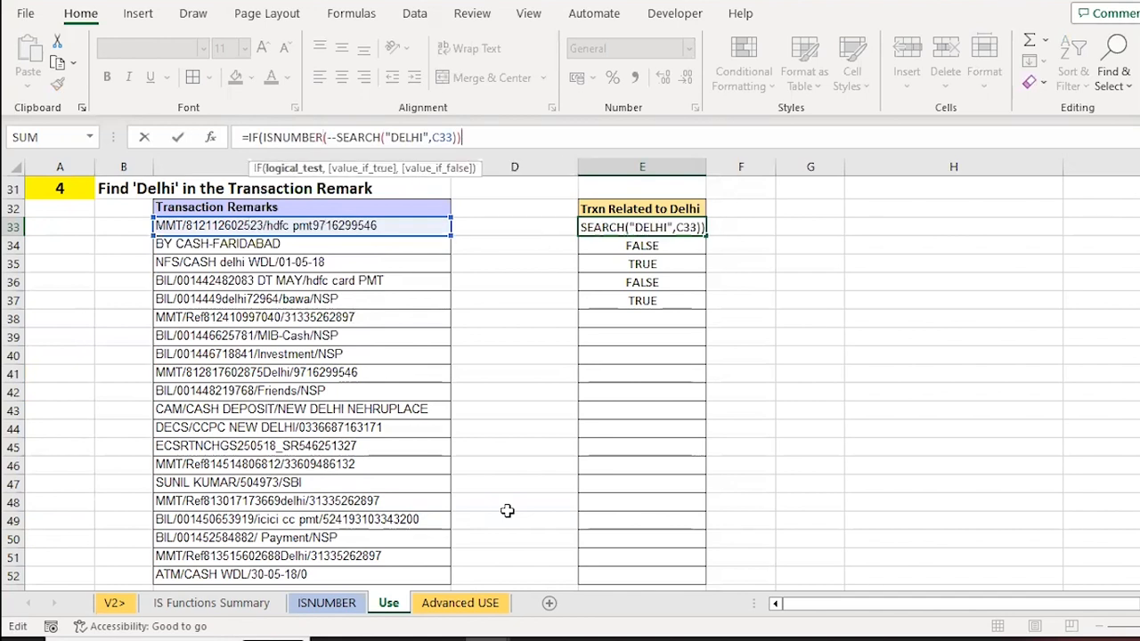
type(",\"Delhi\",")
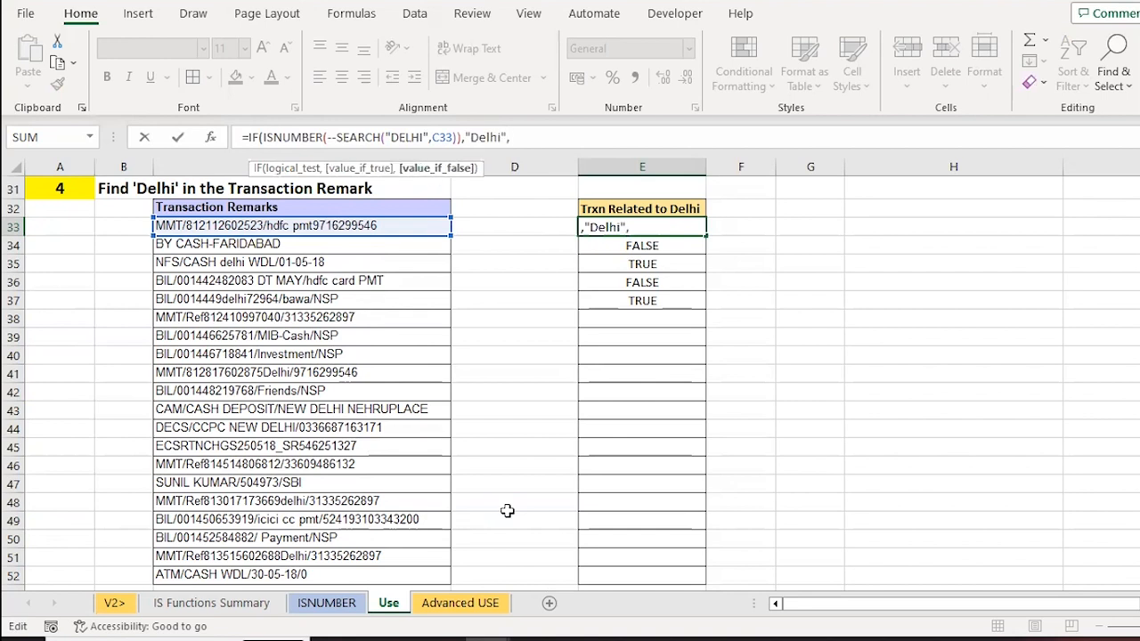
type("\"not found\")")
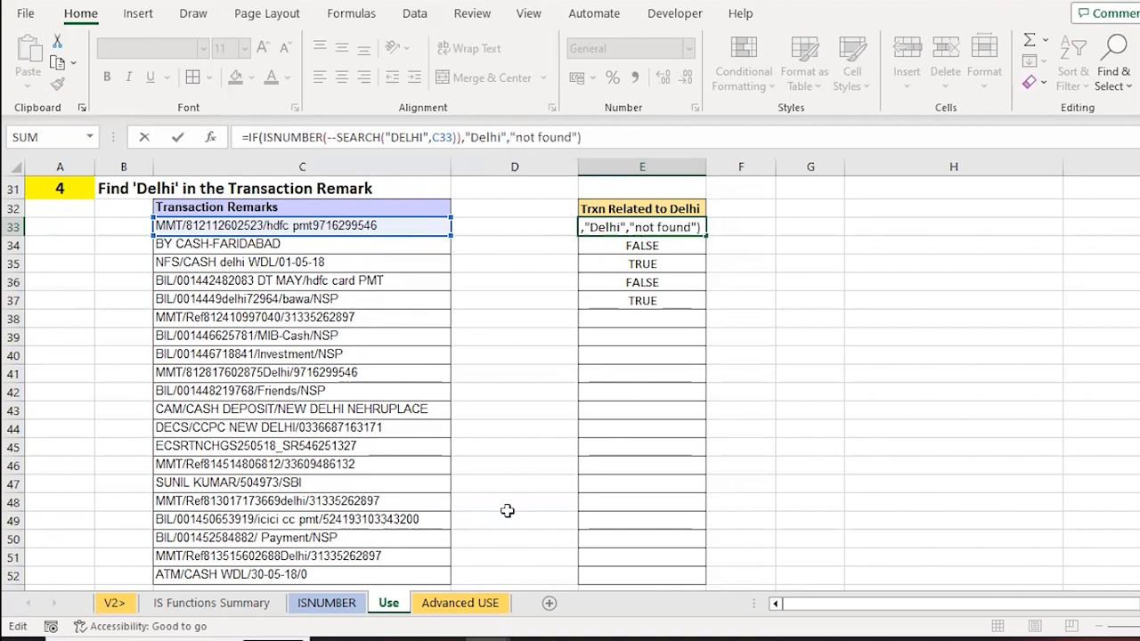
key("ctrl+Return")
- Copy the IF formula in E33 to the remaining Trxn Related to Delhi cells, E34 through E52
key("ctrl+c")
key("shift+Down")
key("shift+Down")
key("shift+Down")
key("shift+Down")
key("shift+Down")
key("shift+Down")
key("shift+Down")
key("shift+Down")
key("shift+Down")
key("shift+Down")
key("shift+Down")
key("shift+Down")
key("shift+Down")
key("shift+Down")
key("shift+Down")
key("shift+Down")
key("shift+Down")
key("shift+Down")
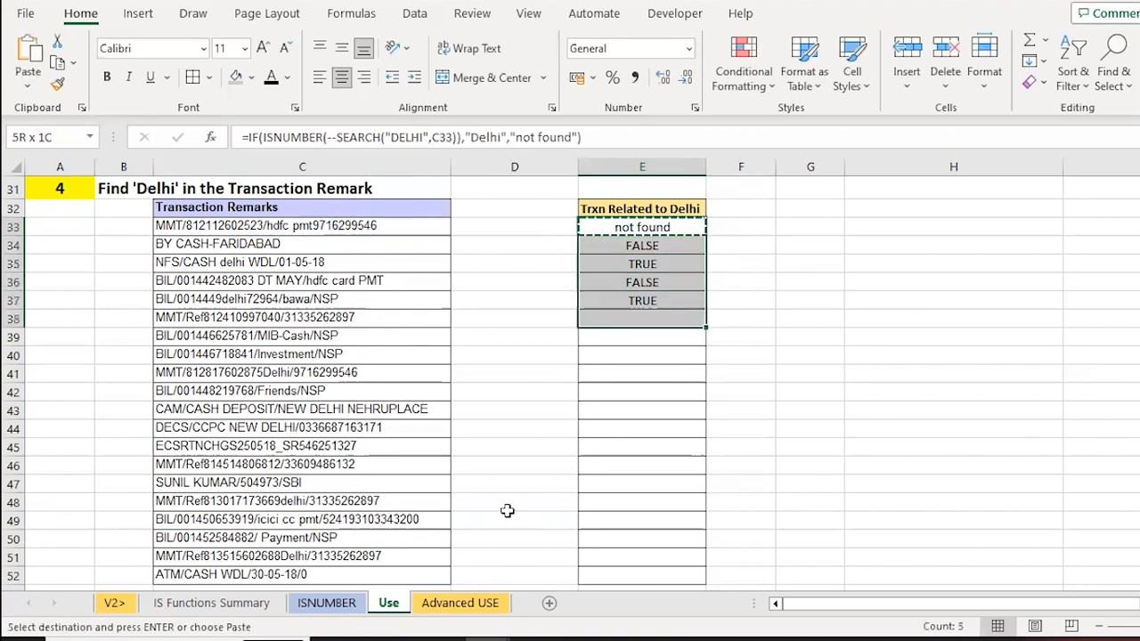
key("Return")
key("Down")
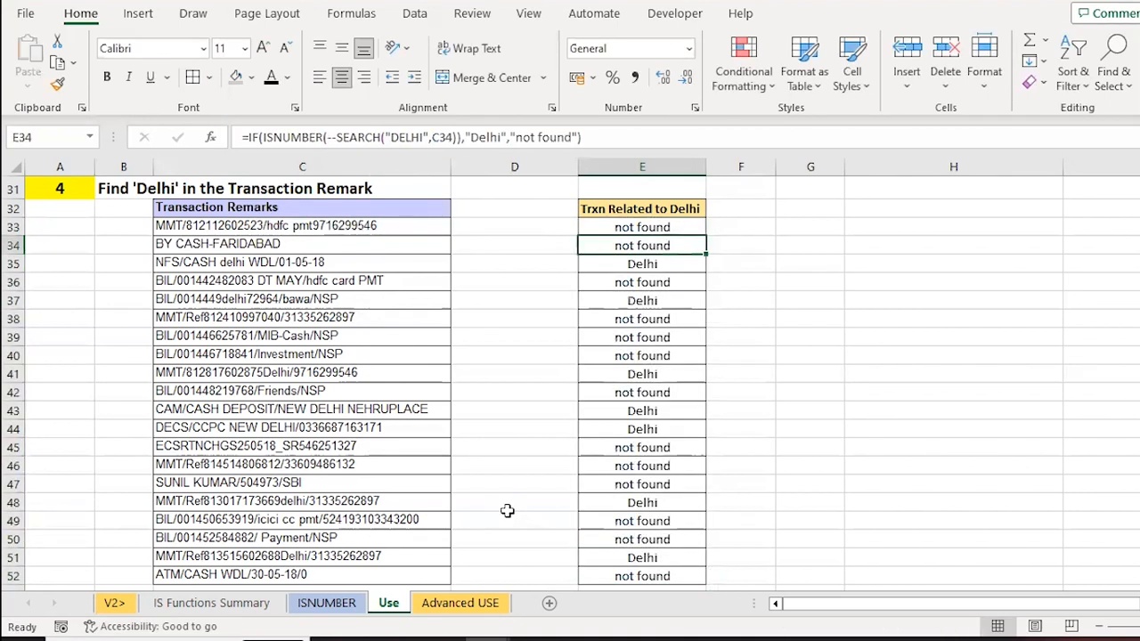
- Compare the Trxn Related to Delhi results in rows 35 to 42 with their transaction remarks
key("Down")
key("Down")
key("Down")
key("Down")
key("Down")
key("Down")
key("Down")
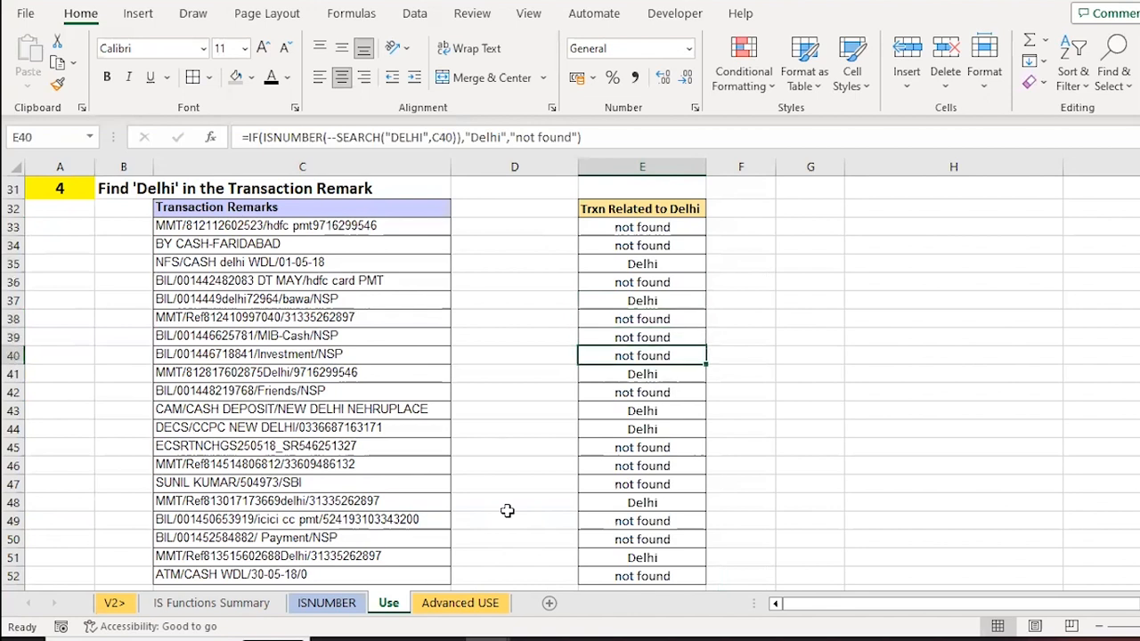
key("Left")
key("Left")
key("Left")
key("Right")
key("Right")
key("Right")
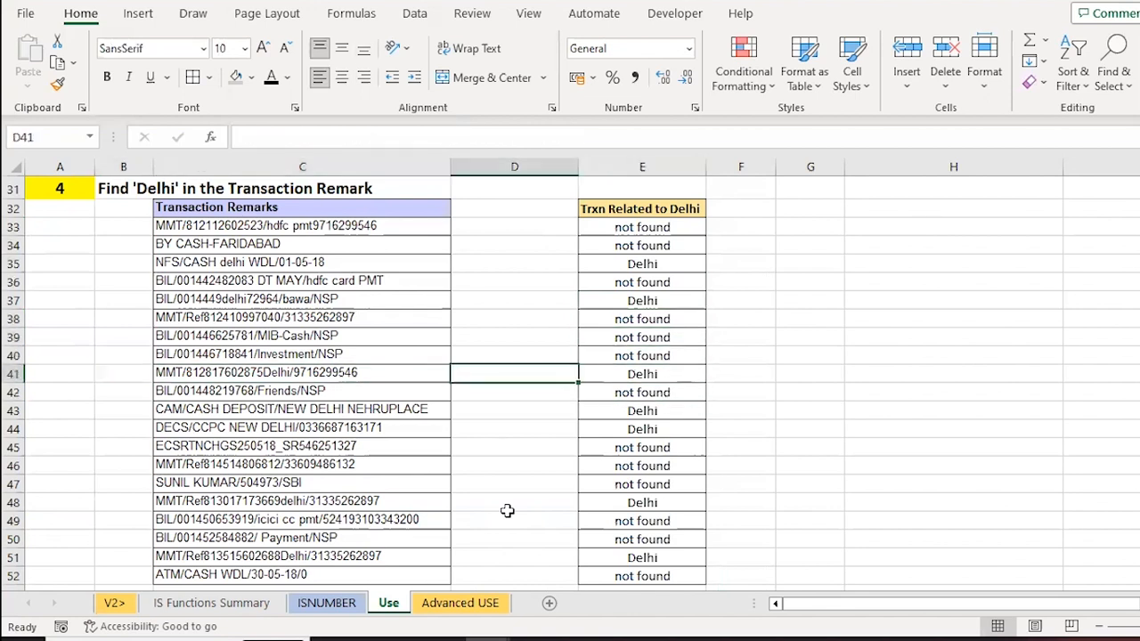
key("Down")
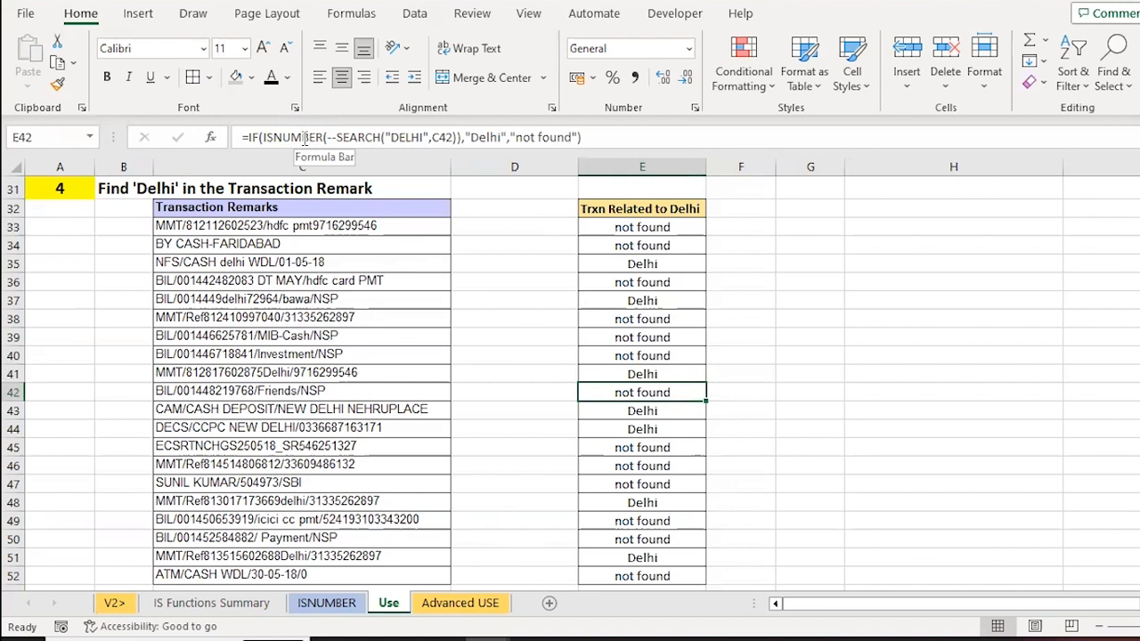
- Check the copied formulas and results in the rest of column E down to E52
key("Down")
key("Down")
key("Down")
key("Down")
key("Down")
key("Down")
key("Down")
key("Down")
key("Down")
key("Down")
key("Down")
key("Down")
key("Down")
key("Down")
key("Down")
key("Down")
key("Down")
key("Down")
key("Down")
key("Down")
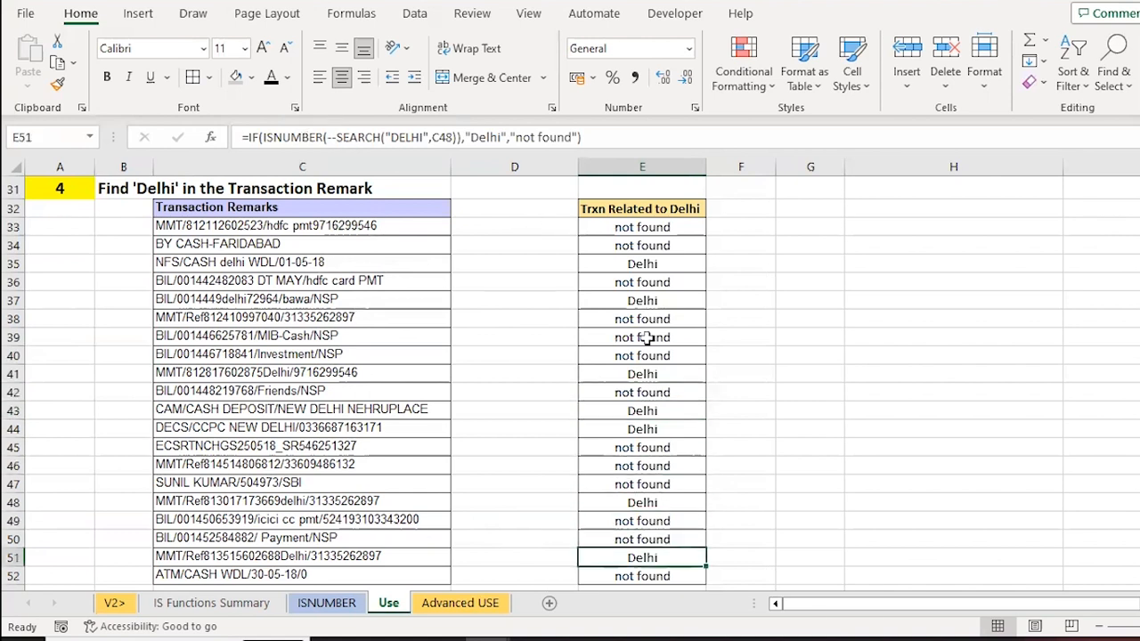
key("ctrl+Up")
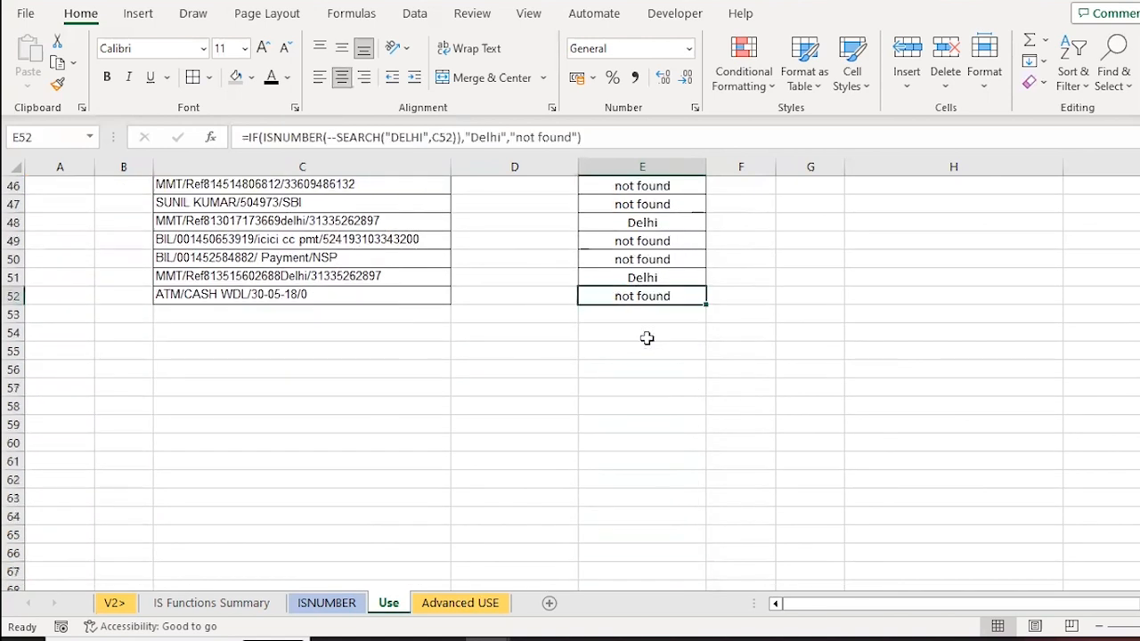
- Switch to the Advanced USE sheet and go to section 5, Calculate the Sum of Sales
left_click(460, 606)
key("ctrl+Up")
key("ctrl+Up")
key("ctrl+Up")
key("ctrl+Up")
key("ctrl+Up")
key("ctrl+Up")
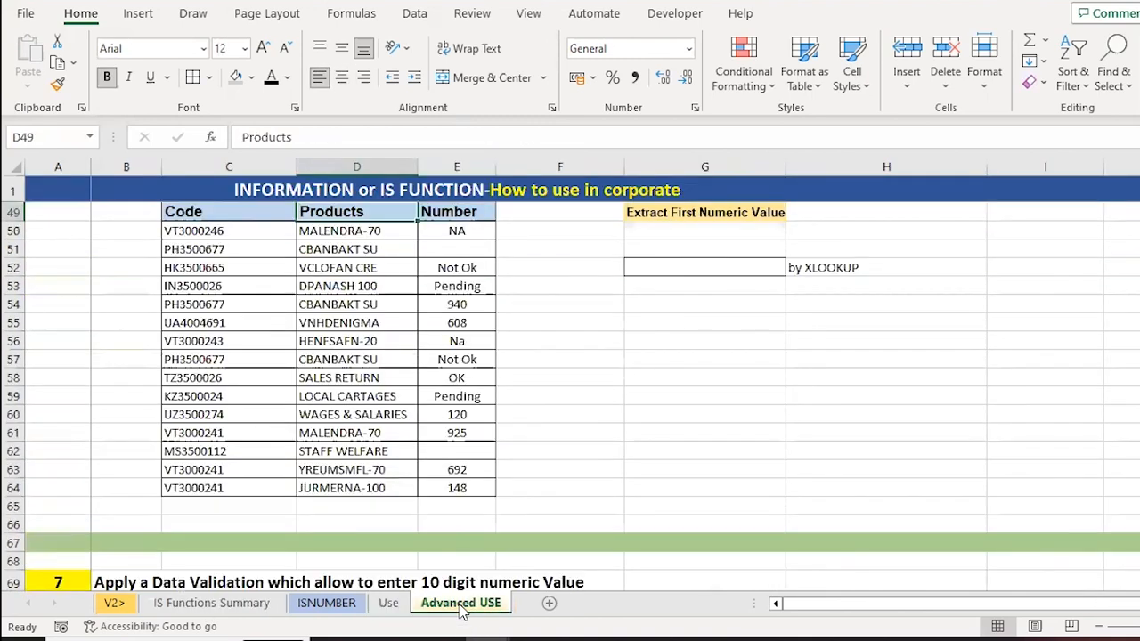
key("ctrl+Down")
key("Down")
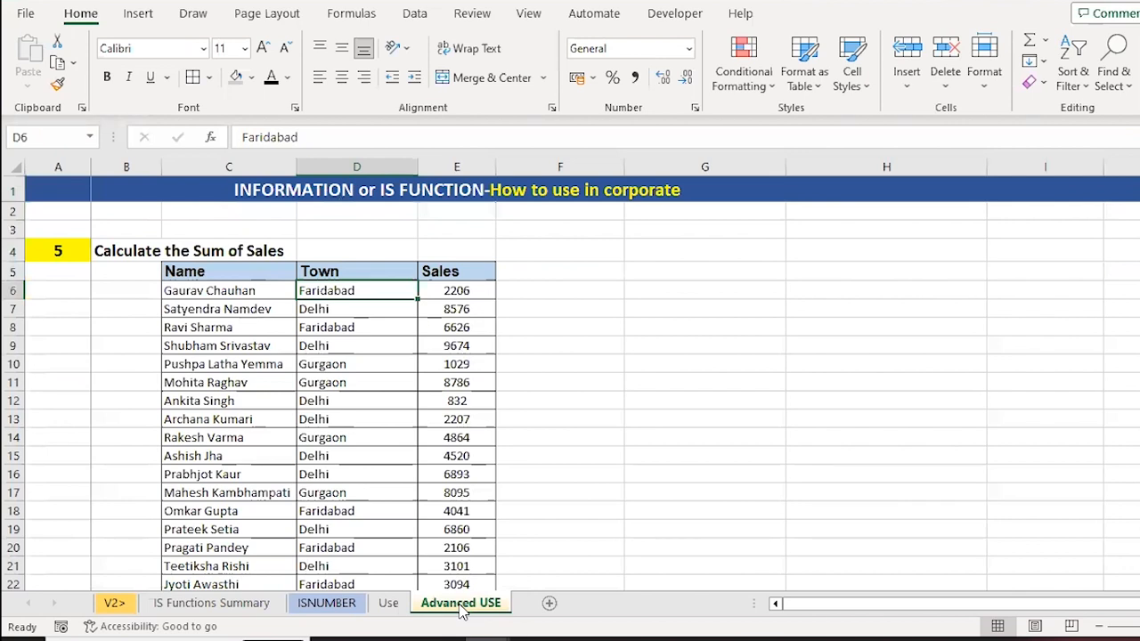
- Review the Name, Town and Sales columns of the sales table and select the Sales values E6:E35
key("Left")
key("Left")
key("Up")
key("Up")
key("Down")
key("Right")
key("Right")
key("Right")
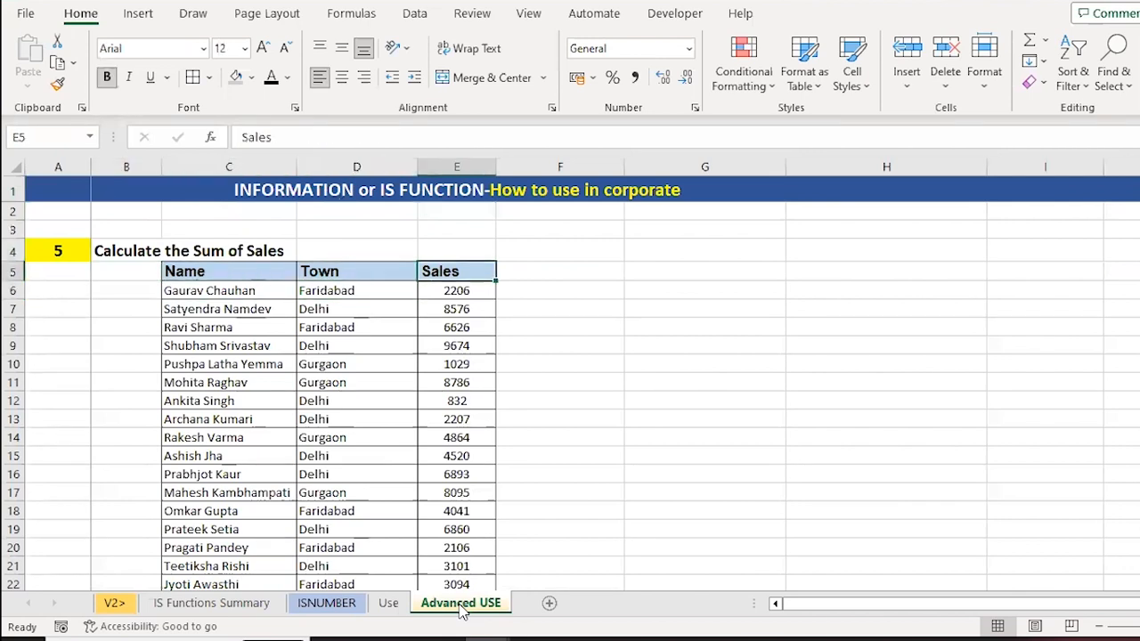
key("Down")
key("ctrl+shift+Down")
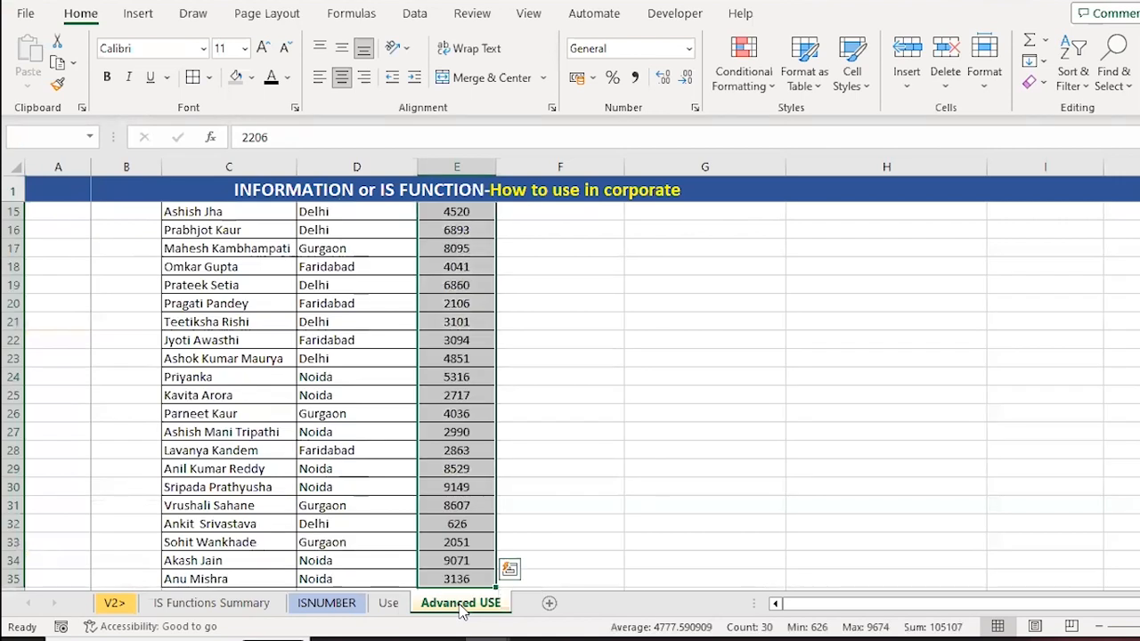
- Examine the summary cells below the sales table, from Sales Total in row 37 to Actul Total Sales in row 43
key("ctrl+Down")
key("Down")
key("Down")
key("Down")
key("Down")
key("Down")
key("Down")
key("Down")
key("Down")
key("Down")
key("Down")
key("Down")
key("Up")
key("Up")
key("Up")
key("Up")
key("Up")
key("Up")
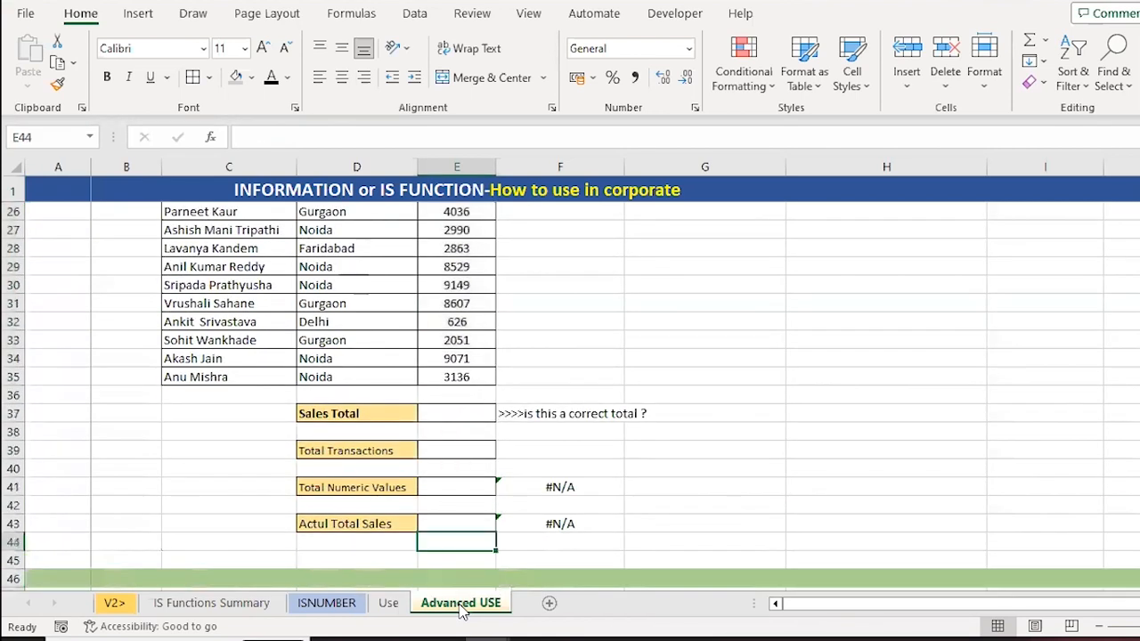
- Calculate Sales Total in E37 with =SUM(E6:E35)
key("Up")
key("Up")
key("Up")
type("=sum")
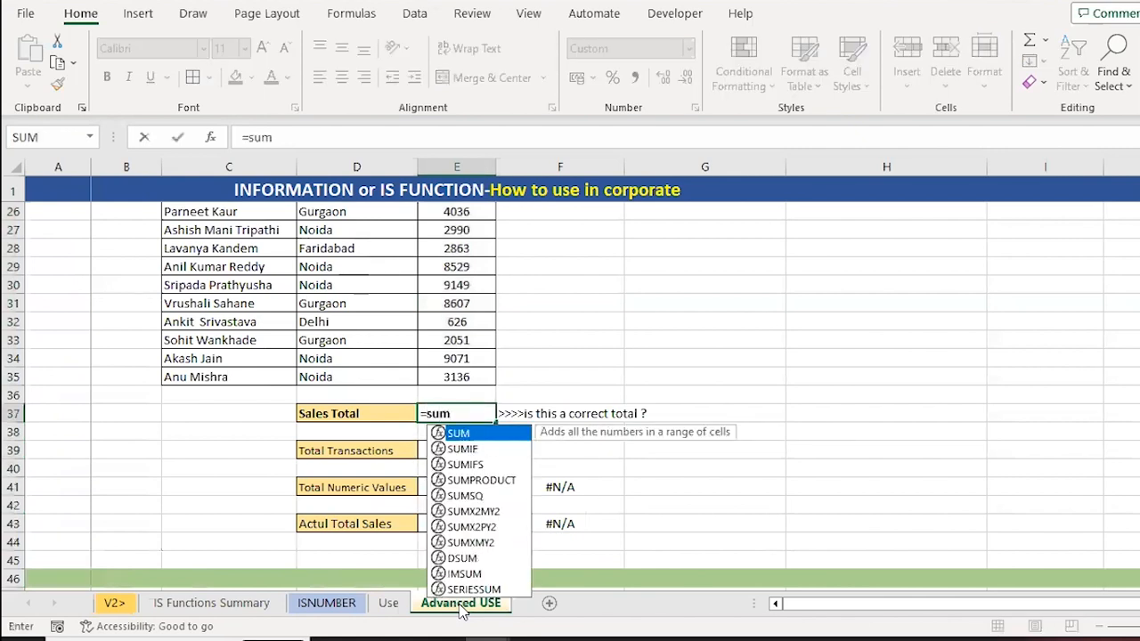
key("Tab")
key("Up")
key("Up")
key("ctrl+shift+Up")
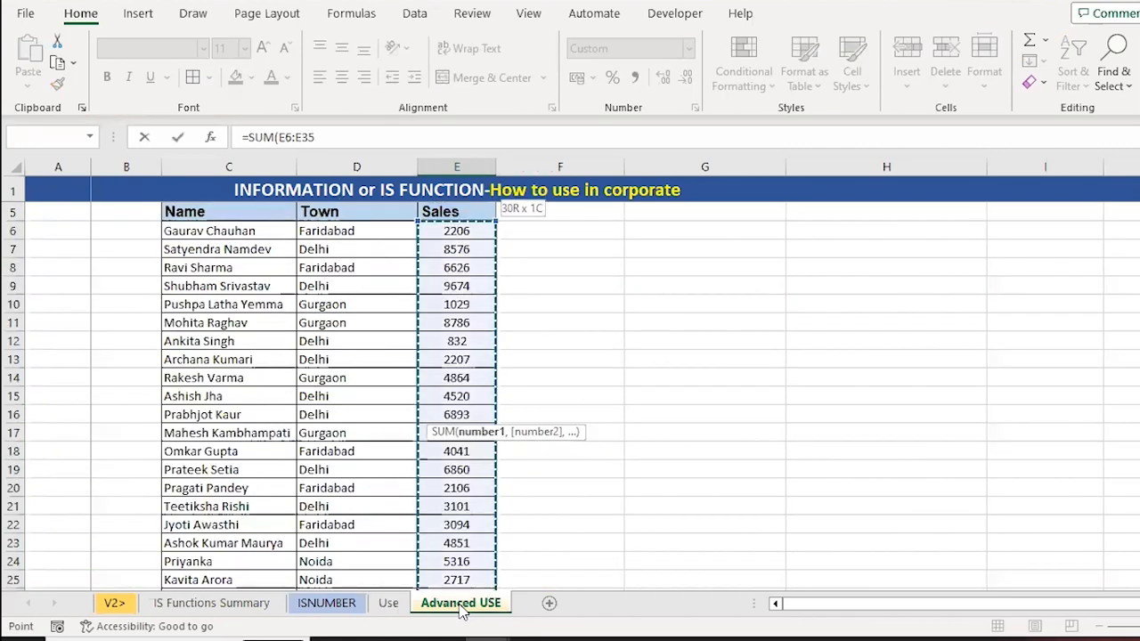
key("Return")
key("Up")
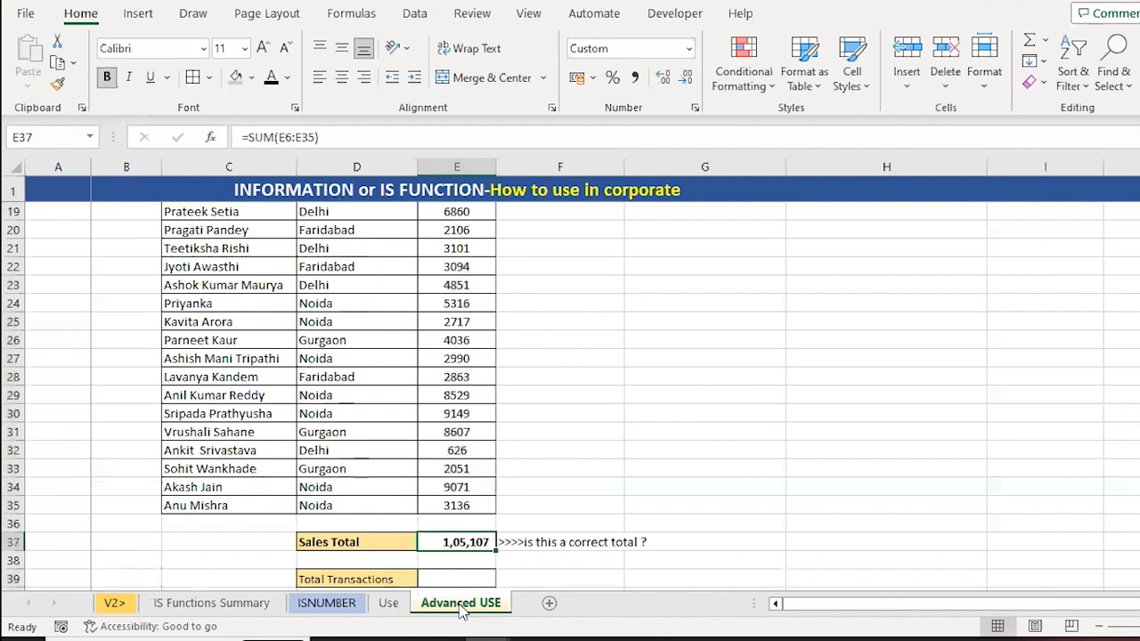
- Read the question beside Sales Total and recheck the Sales values in E6:E35
key("Right")
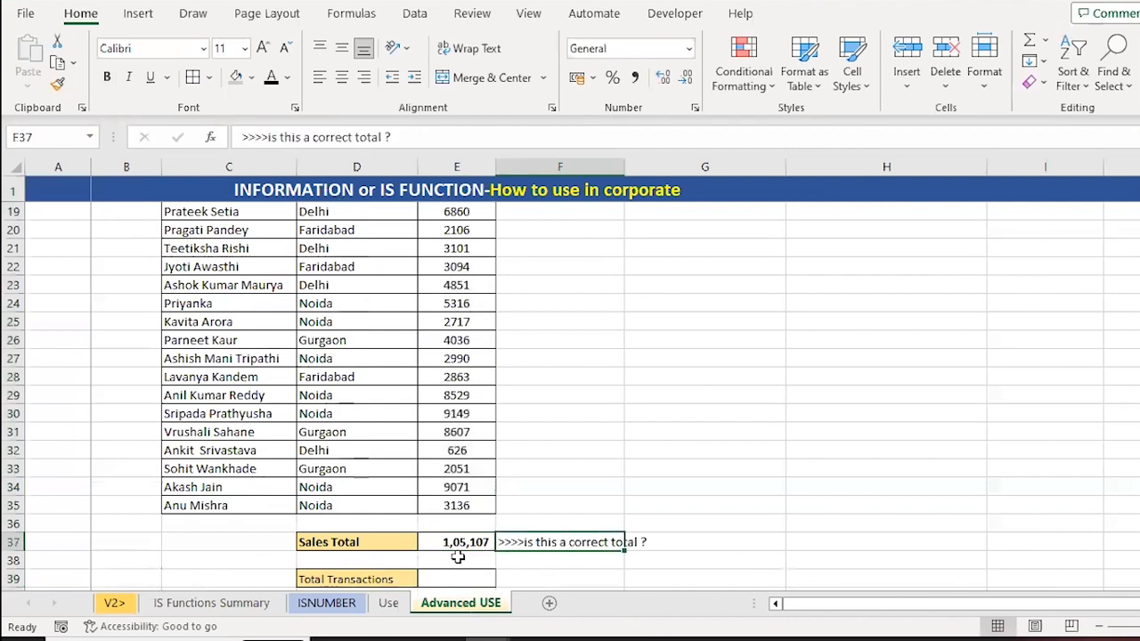
left_click(470, 436)
key("ctrl+Up")
key("Down")
key("ctrl+shift+Down")
key("ctrl+Down")
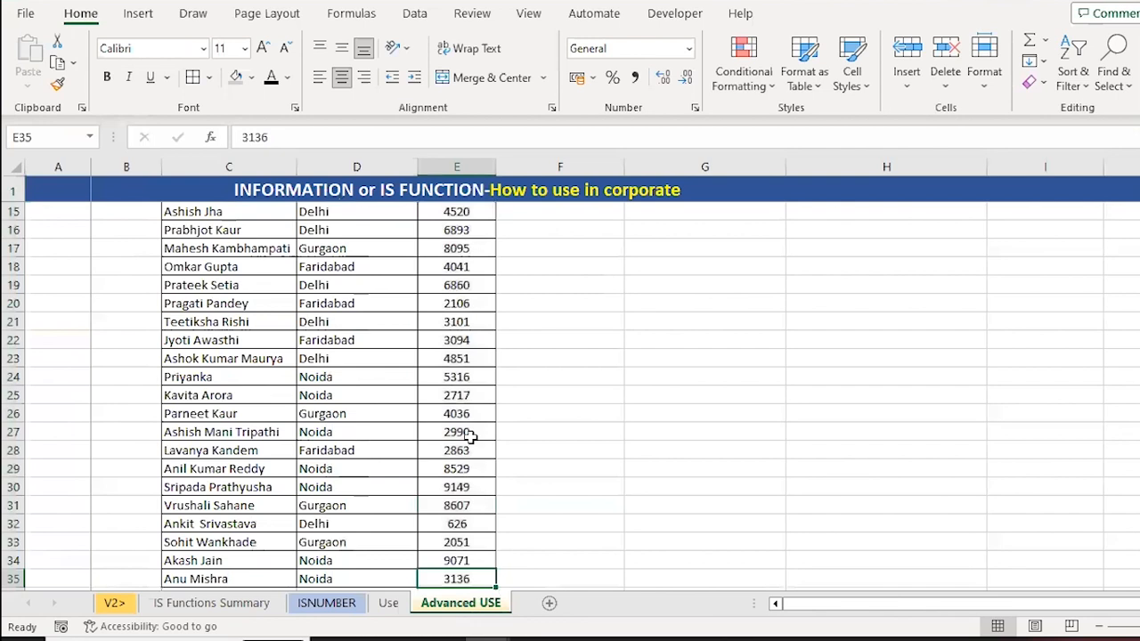
- Calculate Total Transactions in E39 by counting the Town entries with =COUNTA(D6:D35)
key("Down")
key("Down")
key("Down")
key("Down")
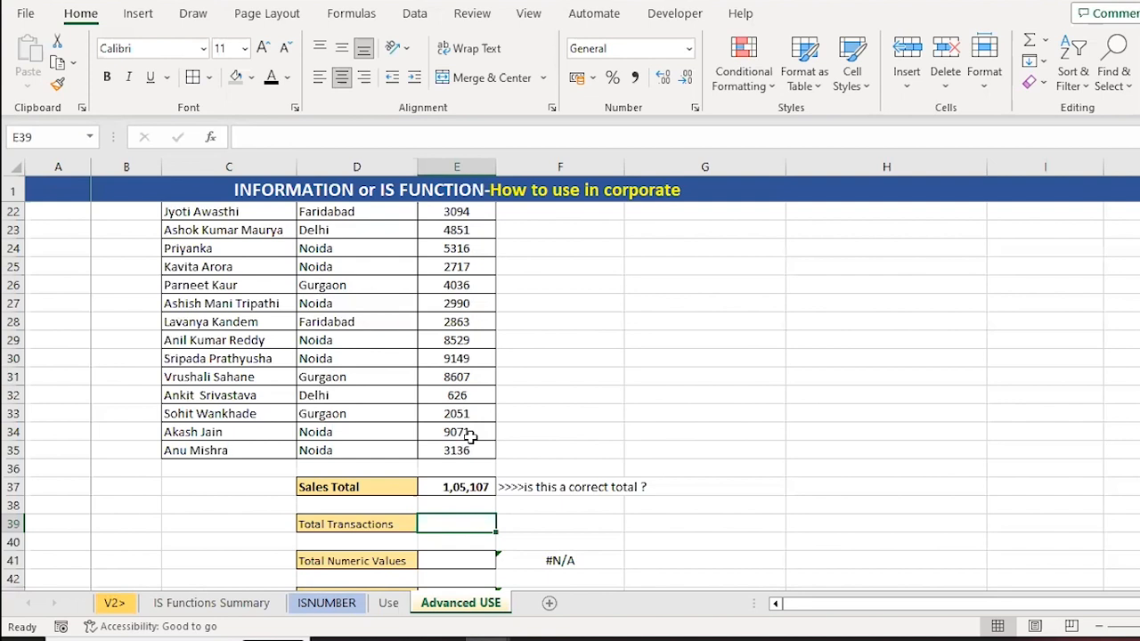
type("=")
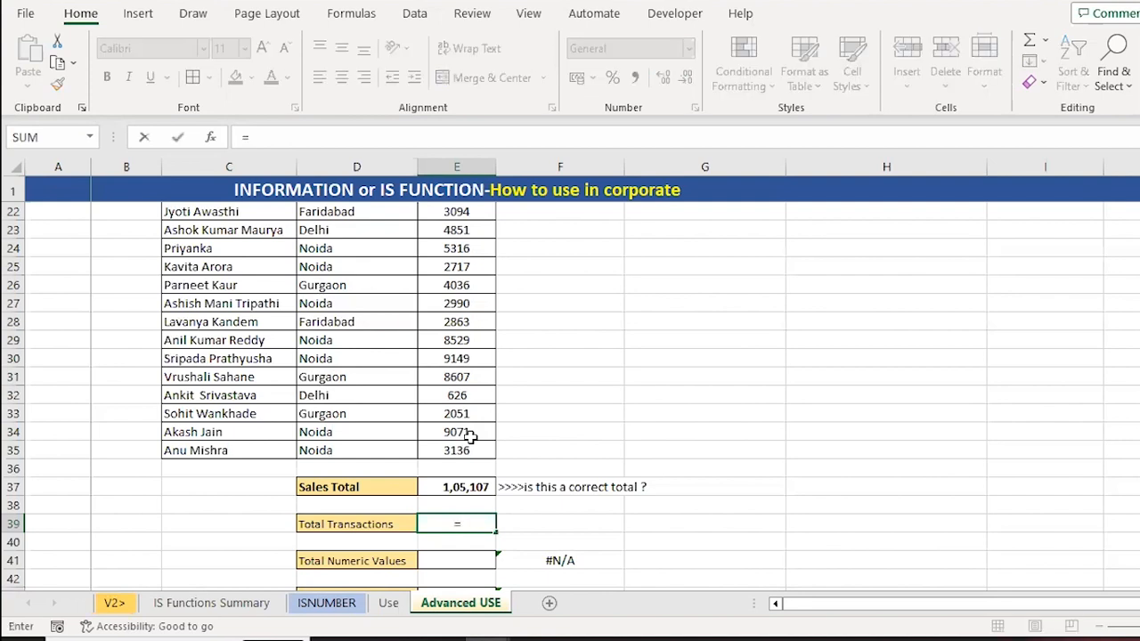
type("count")
key("Tab")
key("BackSpace")
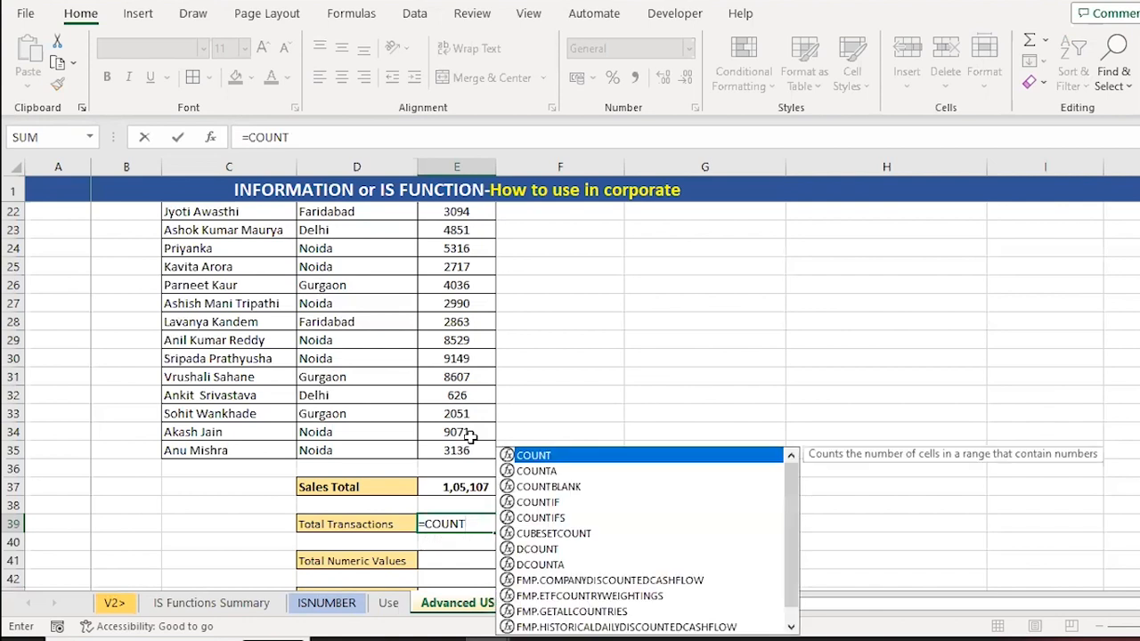
type("A")
key("Tab")
key("Up")
key("Up")
key("Up")
key("Up")
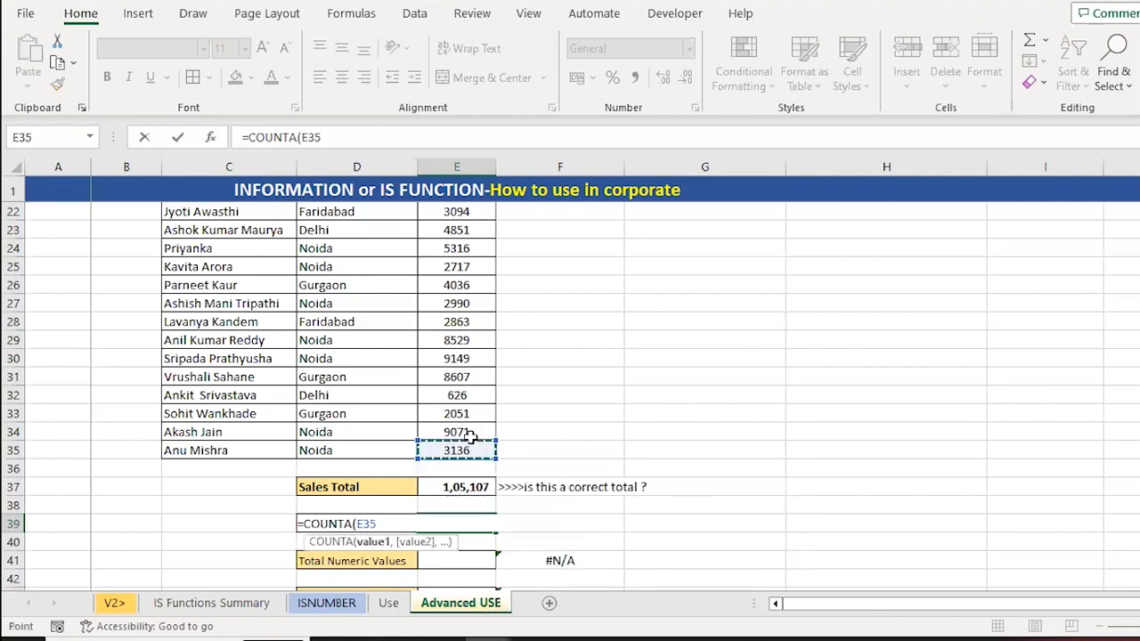
key("Left")
key("ctrl+shift+Up")
key("shift+Down")
type(")")
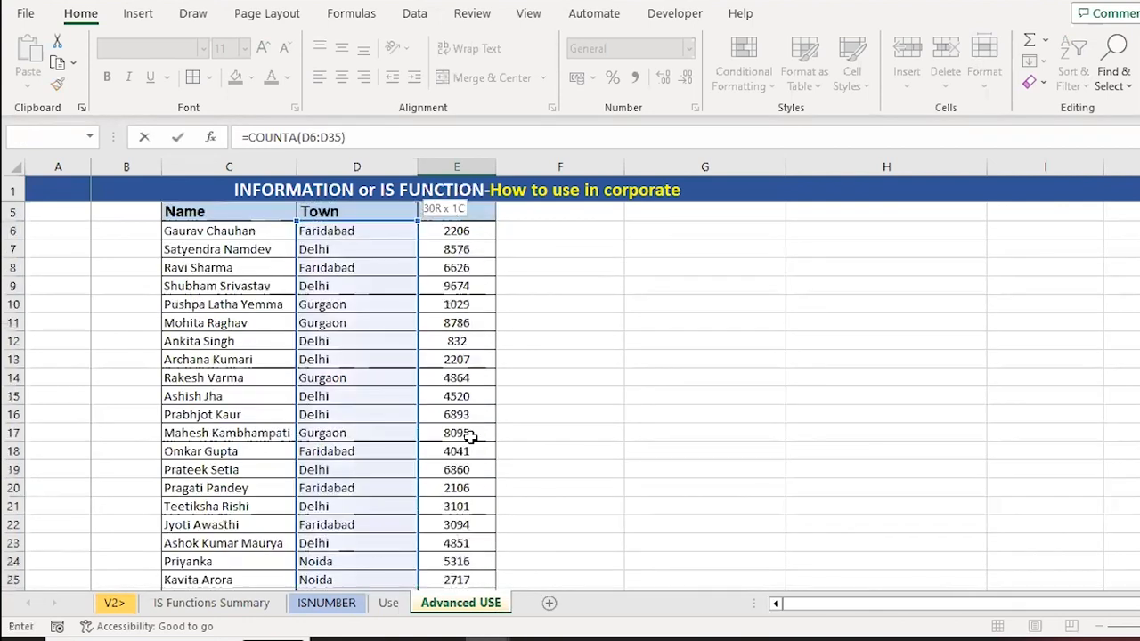
key("Return")
- Calculate Total Numeric Values in E41 with =SUMPRODUCT(--ISNUMBER(E6:E35))
key("Down")
key("Up")
key("Up")
key("Down")
key("Down")
key("Down")
key("Up")
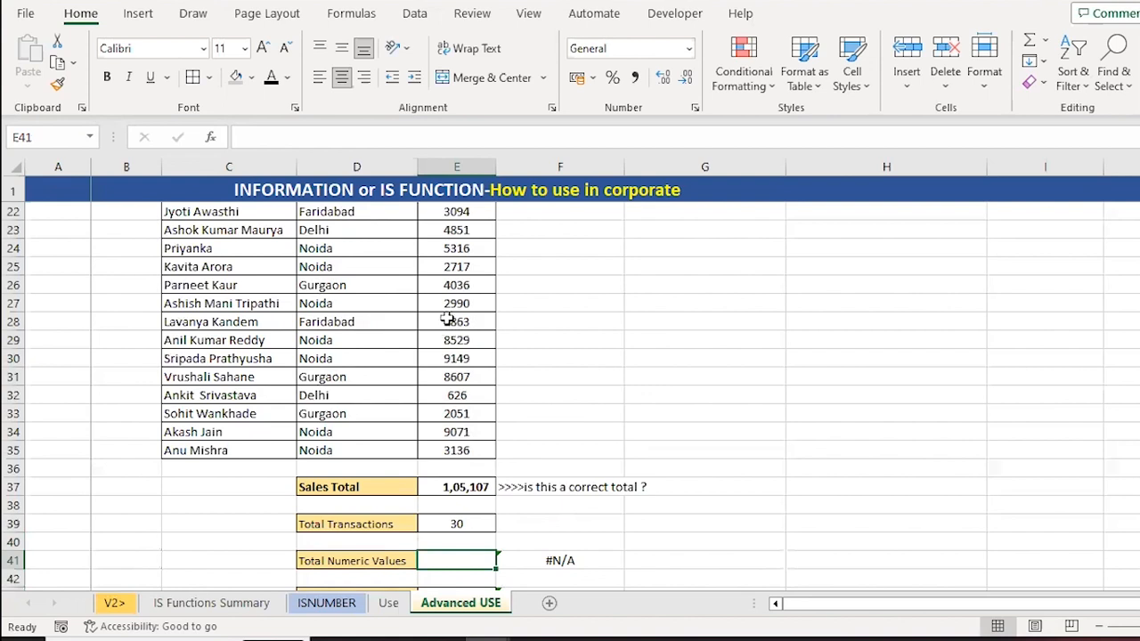
type("=")
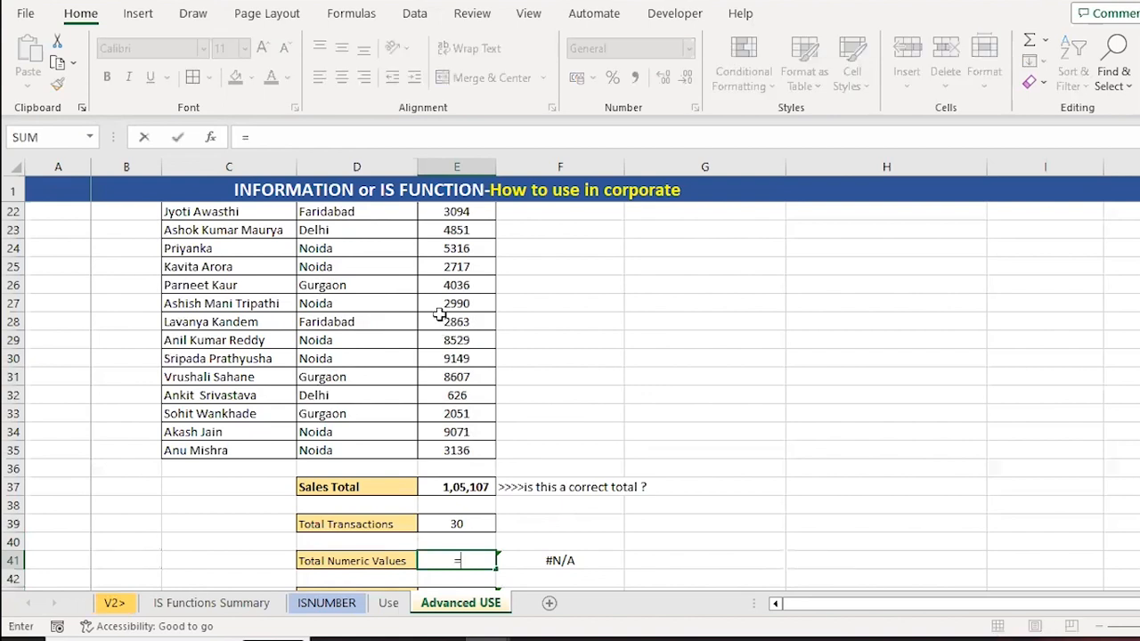
type("sump")
key("Tab")
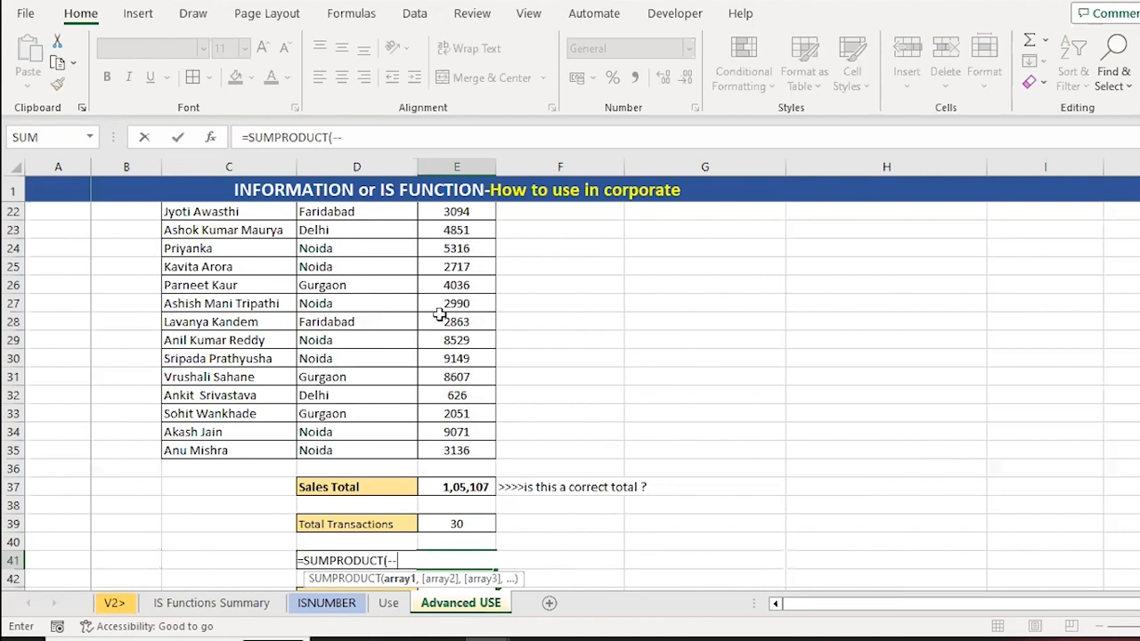
type("--isnu")
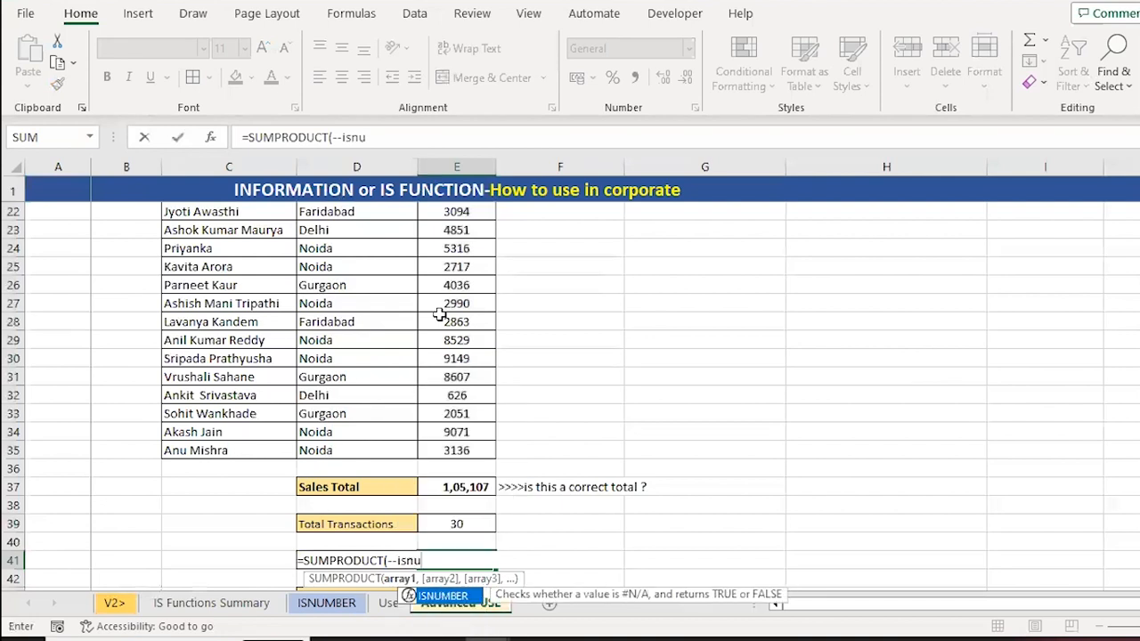
key("Tab")
key("Up")
key("Up")
key("Up")
key("Up")
key("Up")
key("Up")
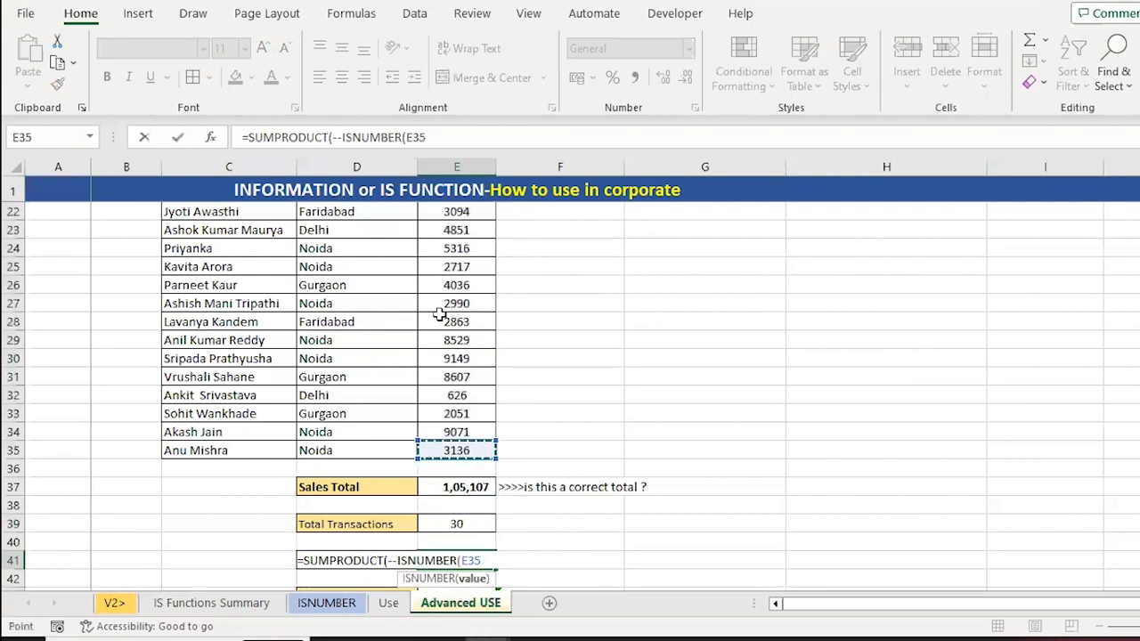
key("ctrl+shift+Up")
type("))")
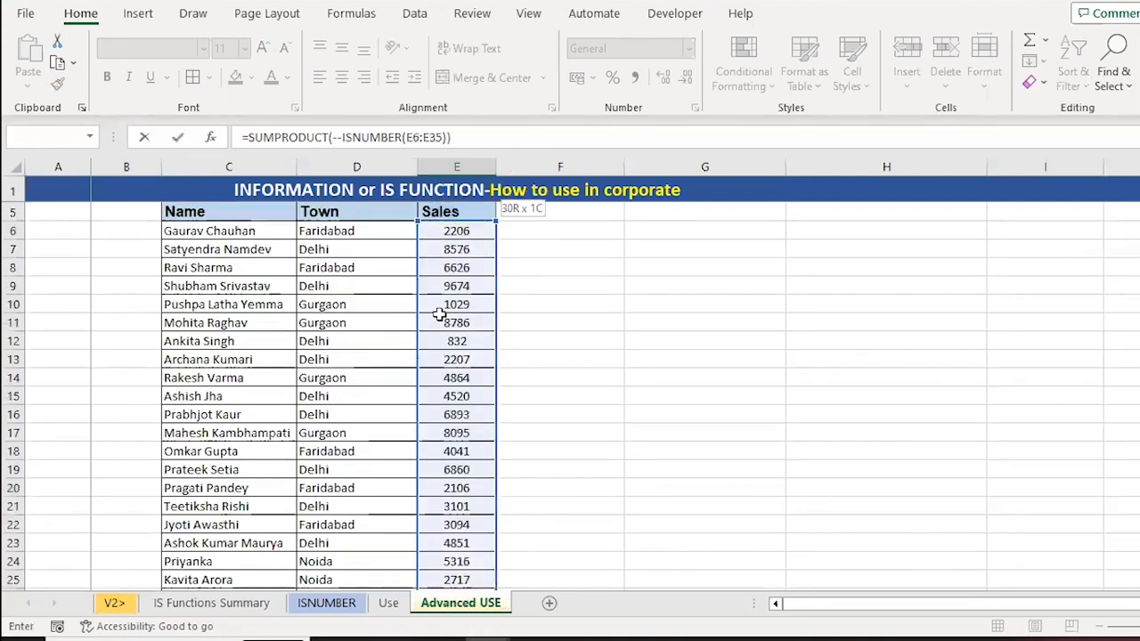
key("Return")
key("Up")
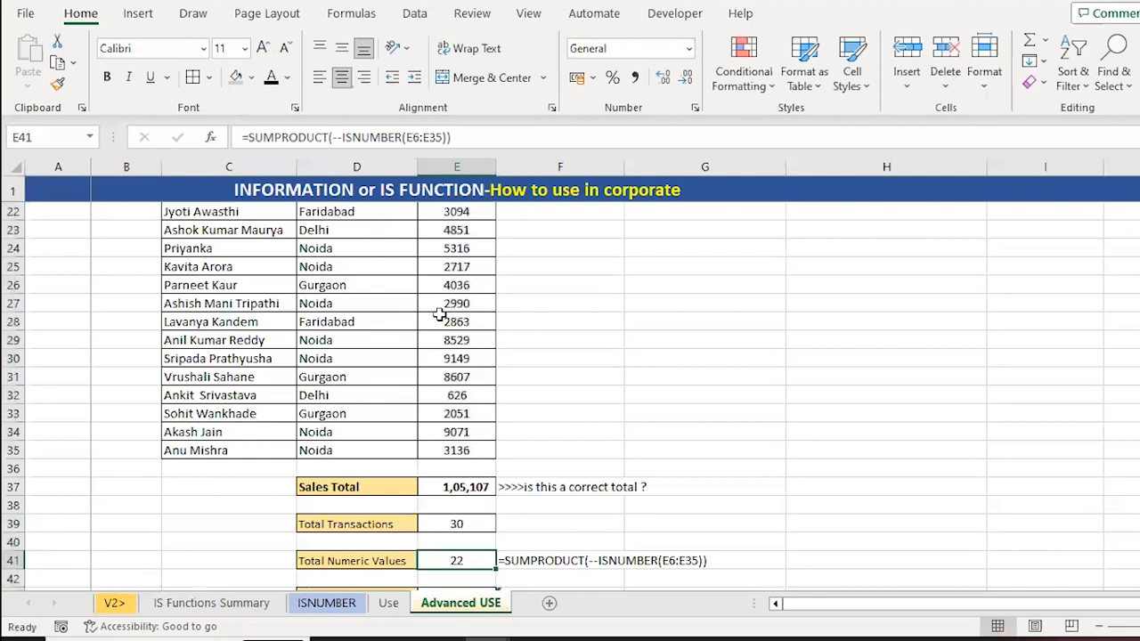
- Calculate Actul Total Sales in E43 with =SUM(--(E6:E35))
scroll(440, 315, "down", 2)
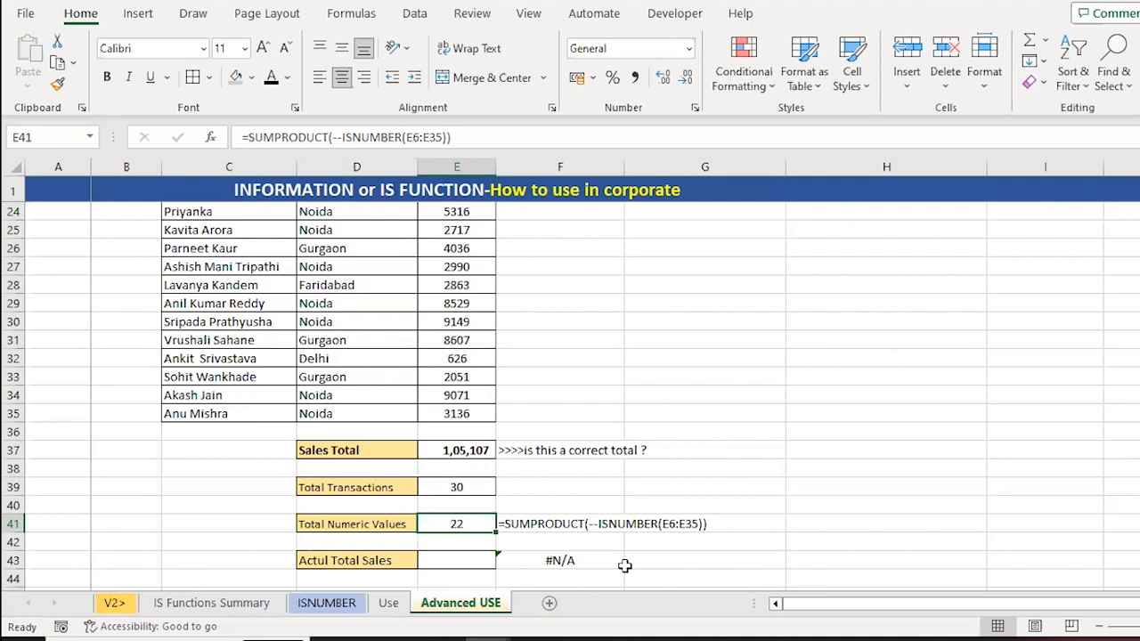
key("Down")
key("Down")
key("Down")
key("Up")
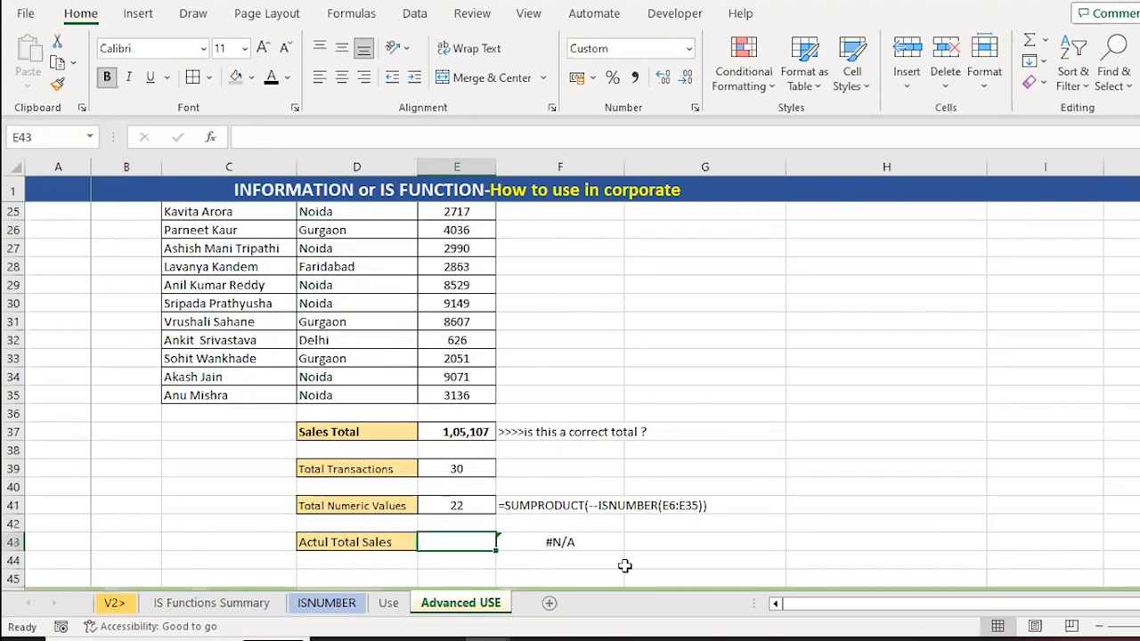
type("=sum")
key("Tab")
type("--(")
key("Up")
key("Up")
key("Up")
key("Up")
key("Up")
key("Up")
key("Up")
key("Up")
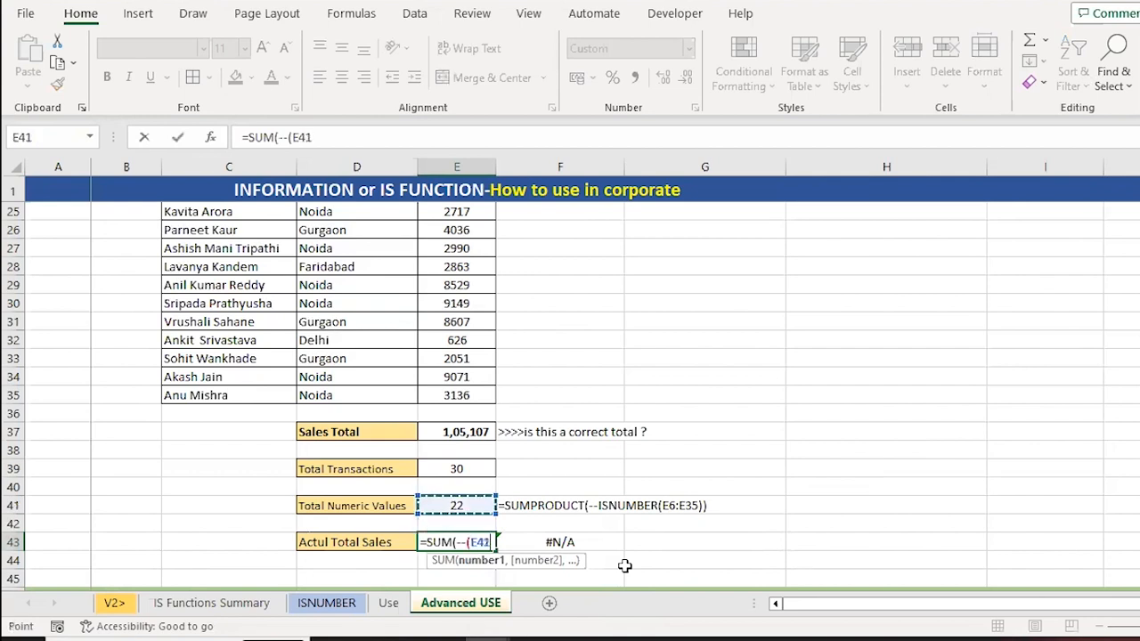
key("ctrl+shift+Up")
key("shift+Down")
type("))")
key("Return")
key("Up")
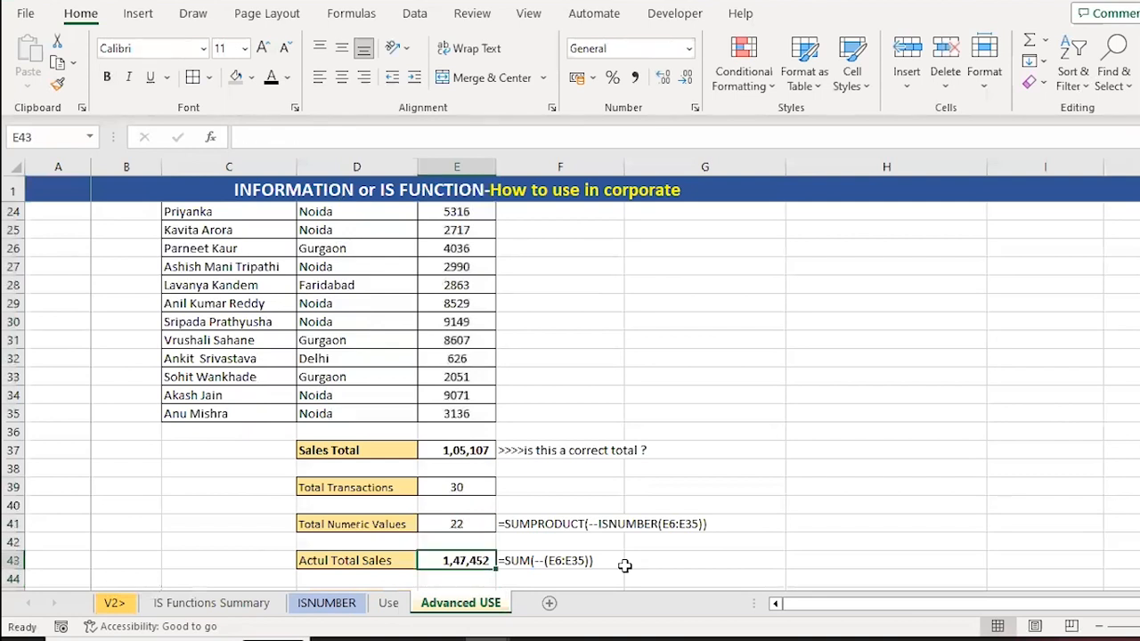
- Compare the formulas and results of Total Numeric Values in E41 and Actul Total Sales in E43
scroll(625, 565, "down", 1)
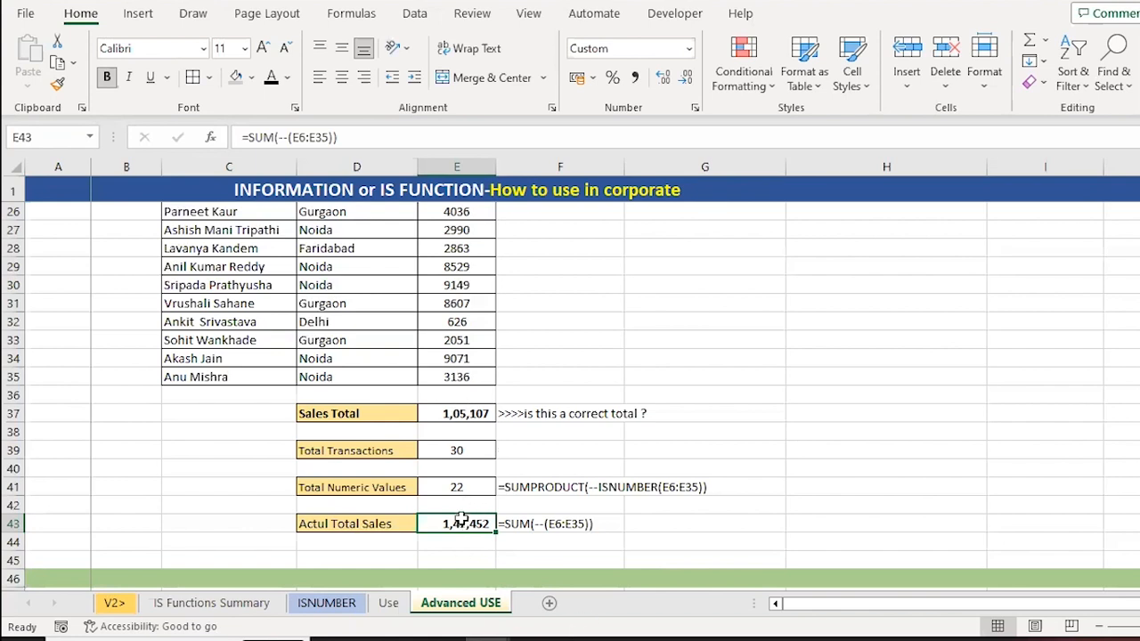
left_click(445, 485)
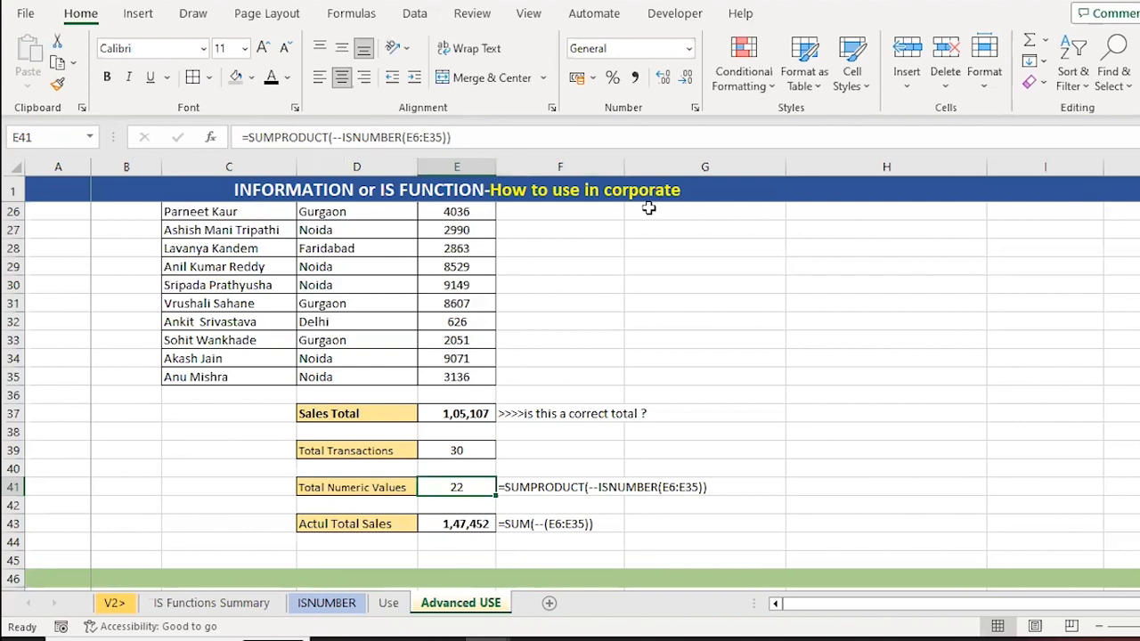
key("Down")
key("Down")
- Go to section 6 and look over the Code, Products and Number table starting in row 49
key("Down")
key("Down")
key("Down")
key("Down")
key("Down")
key("Down")
key("Down")
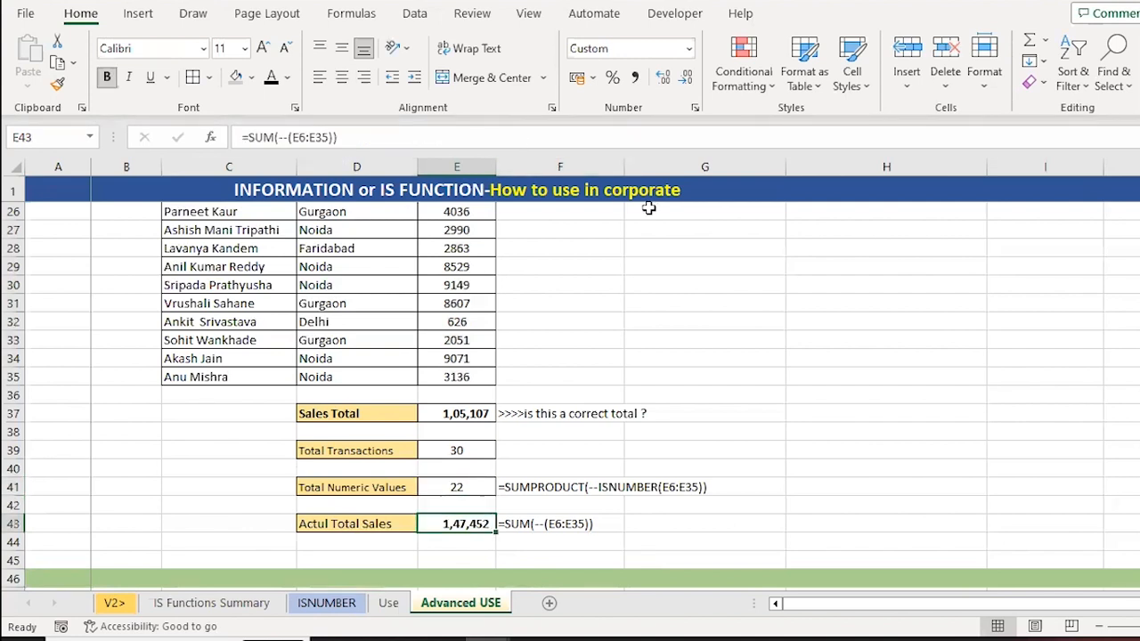
key("Left")
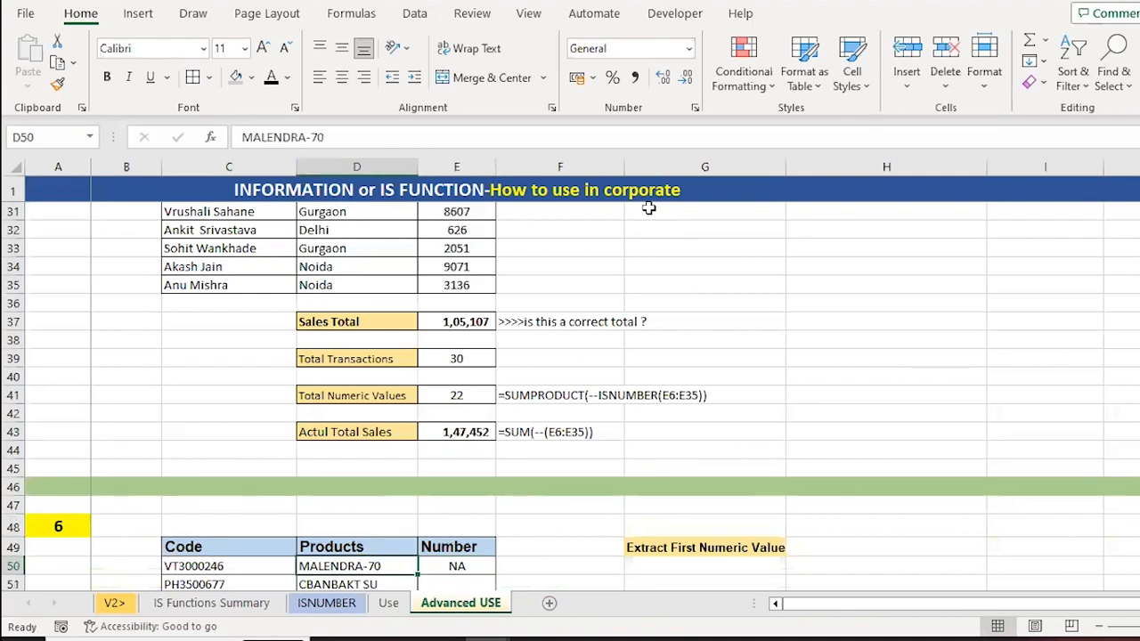
scroll(649, 208, "down", 5)
key("ctrl+Down")
key("ctrl+Up")
key("Down")
- Examine the entries in the Number column from E50 down, checking which ones precede the first numeric value
key("Right")
key("shift+Down")
key("shift+Down")
key("shift+Down")
key("shift+Down")
key("shift+Down")
key("shift+Down")
key("shift+Down")
key("shift+Down")
key("shift+Down")
key("shift+Down")
key("shift+Down")
key("shift+Down")
key("shift+Down")
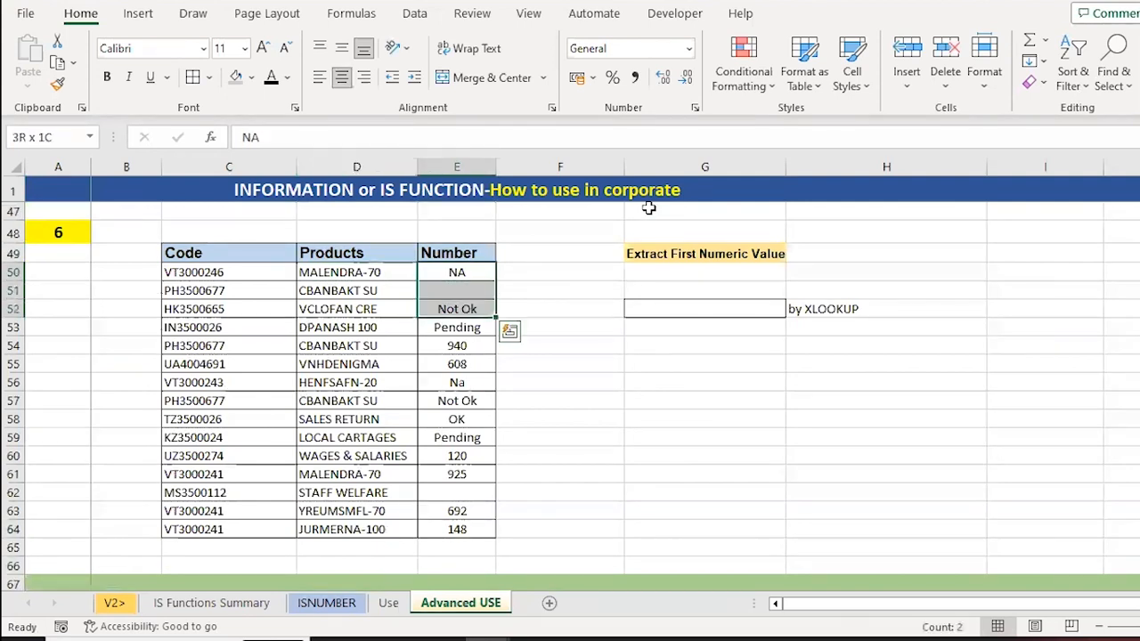
key("shift+Down")
key("Down")
key("Down")
key("Down")
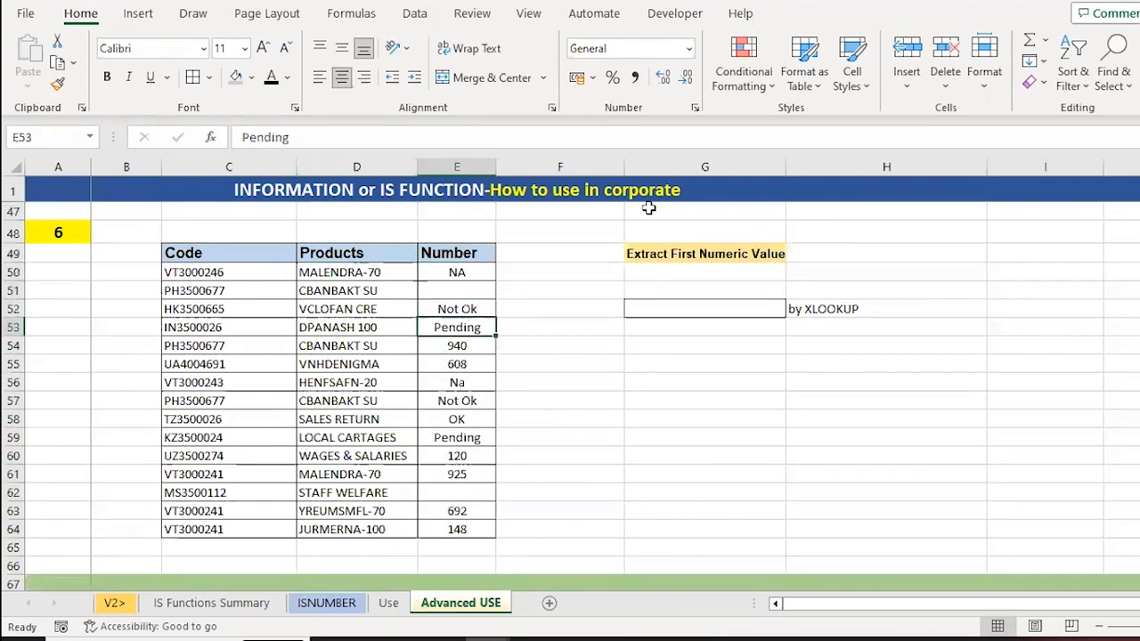
key("Up")
key("Up")
key("Up")
key("shift+Down")
key("shift+Down")
- Begin an XLOOKUP formula in G52, under Extract First Numeric Value, with TRUE as the lookup value
key("Right")
key("Right")
key("Right")
key("Down")
key("Down")
key("Left")
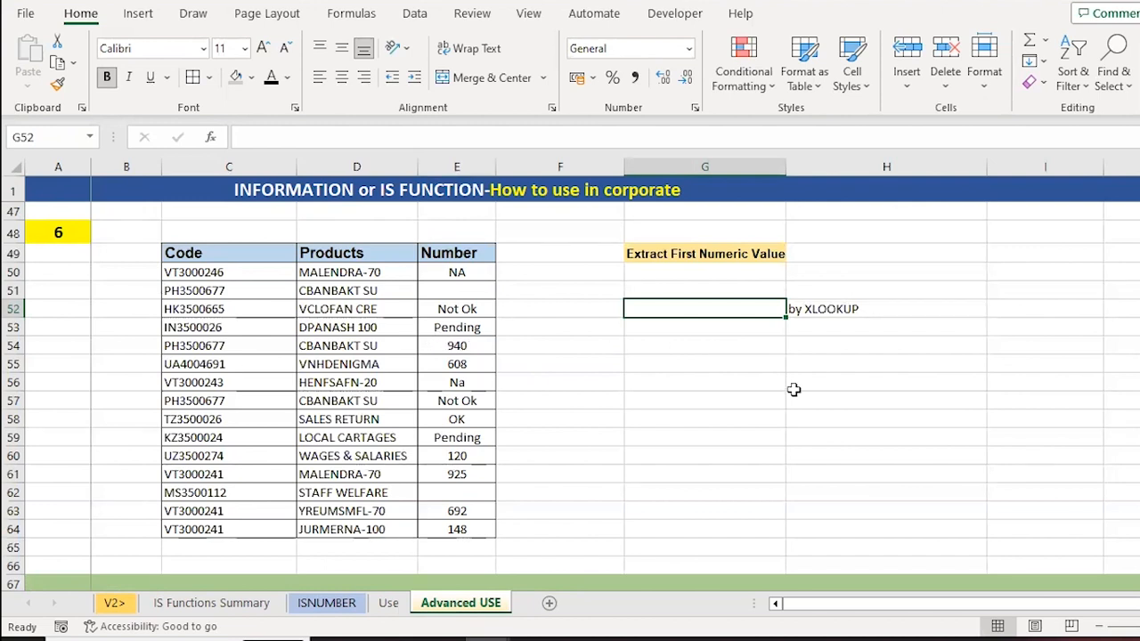
type("=")
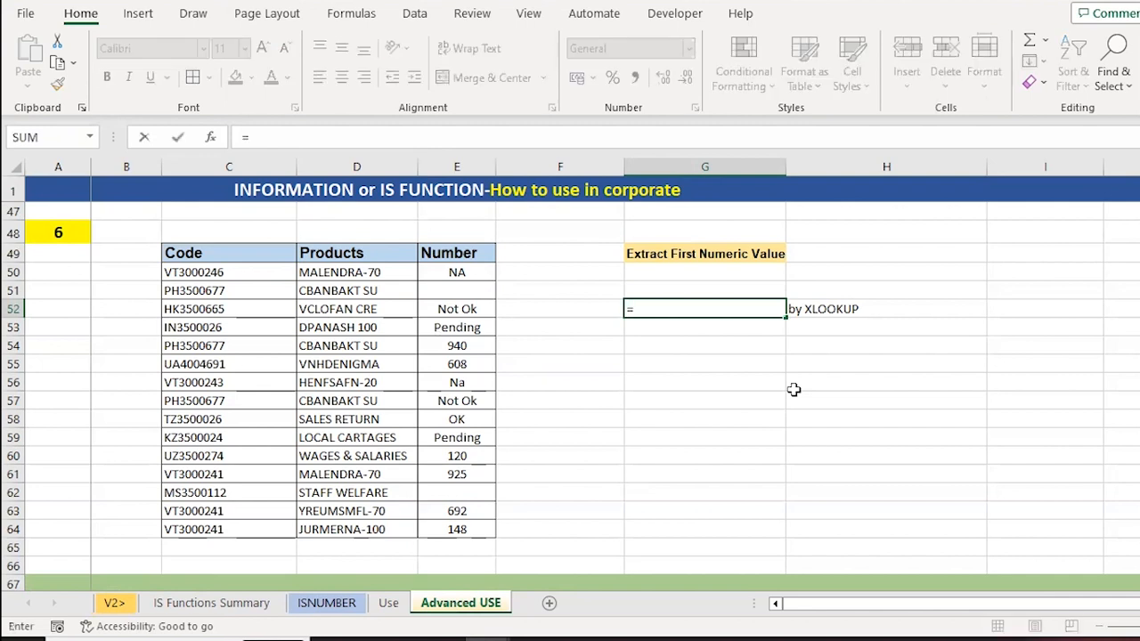
type("xl")
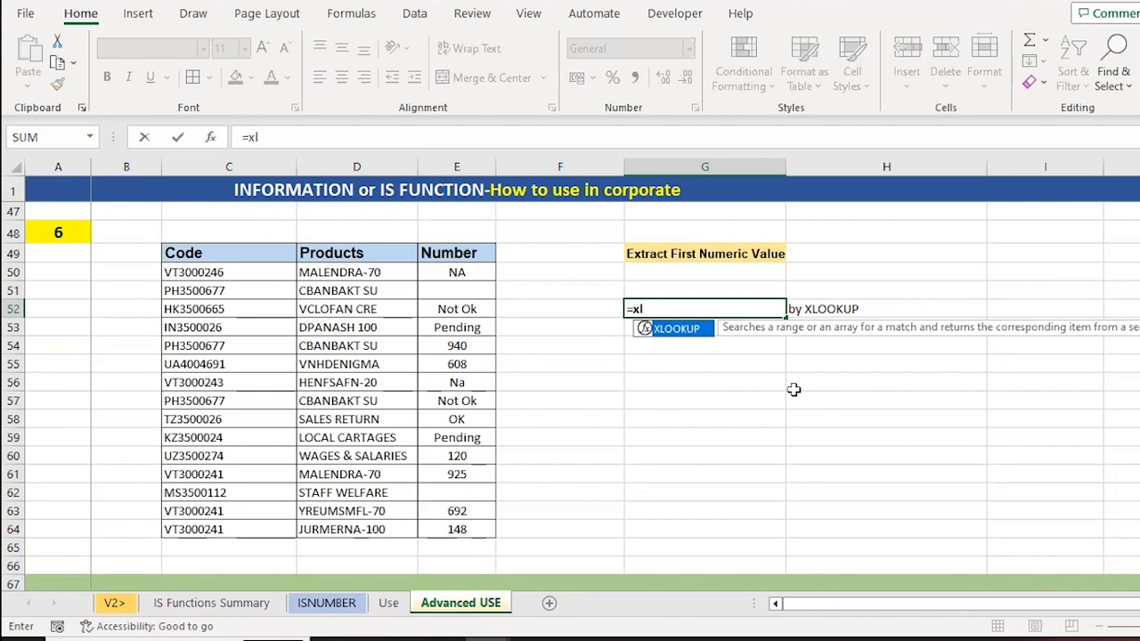
key("Tab")
type("tru")
key("Tab")
type(",i")
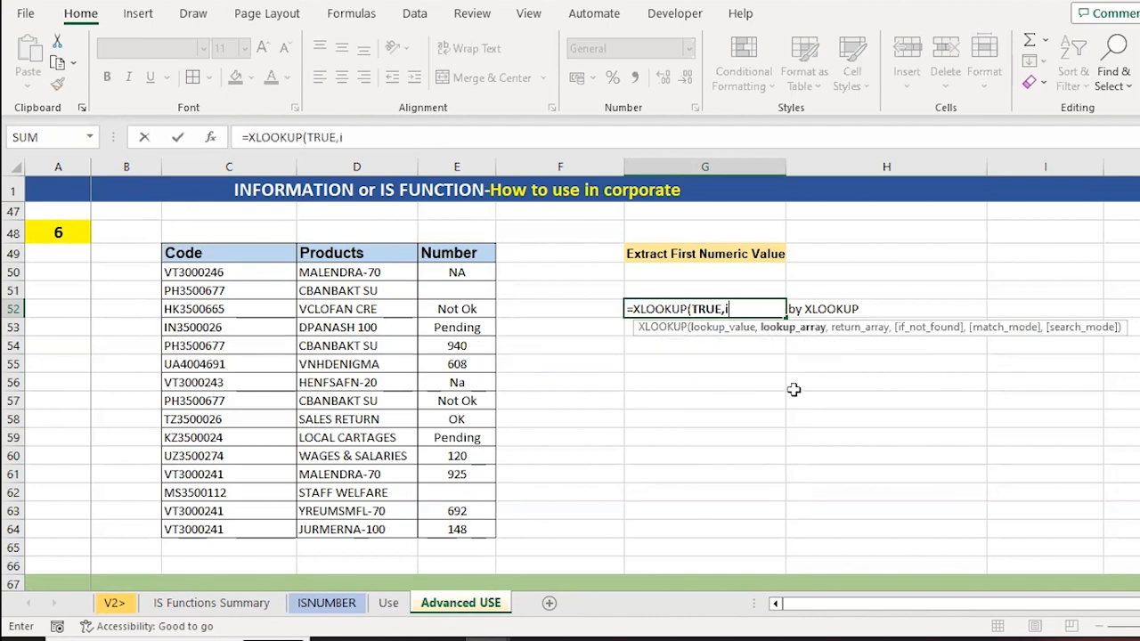
- Add ISNUMBER(E50:E64) as the lookup array of the XLOOKUP formula in G52
type("snum")
key("Tab")
key("Left")
key("Left")
key("Up")
key("Up")
key("shift+Down")
key("shift+Down")
key("shift+Down")
key("shift+Down")
key("shift+Down")
key("shift+Down")
key("shift+Down")
key("shift+Down")
key("shift+Down")
key("shift+Down")
key("shift+Down")
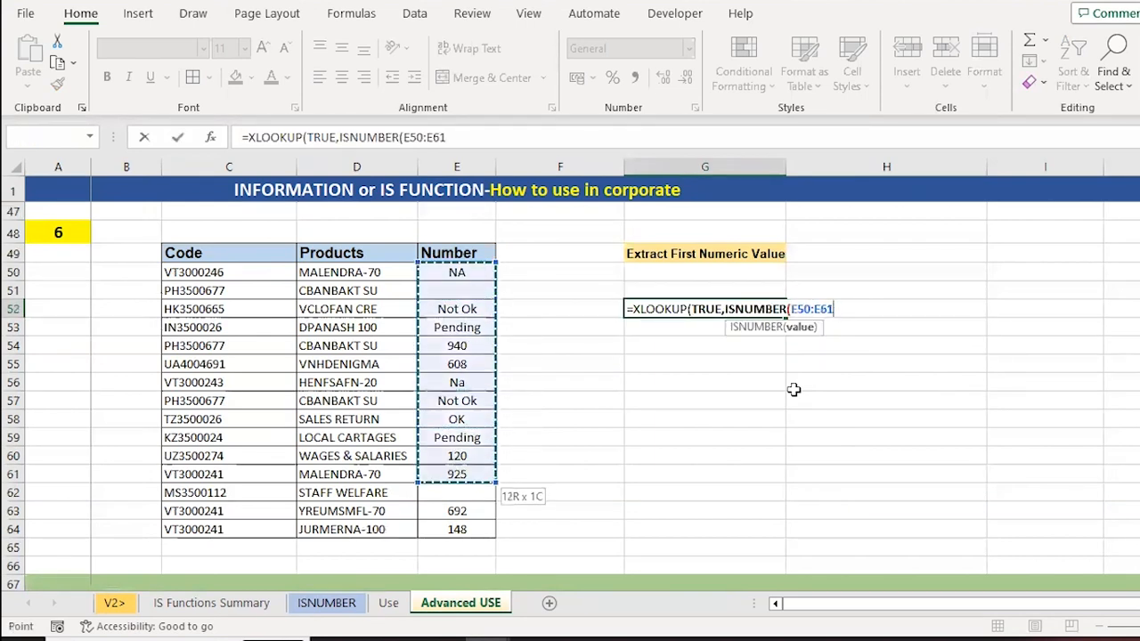
key("shift+Down")
key("shift+Down")
key("shift+Down")
type(")")
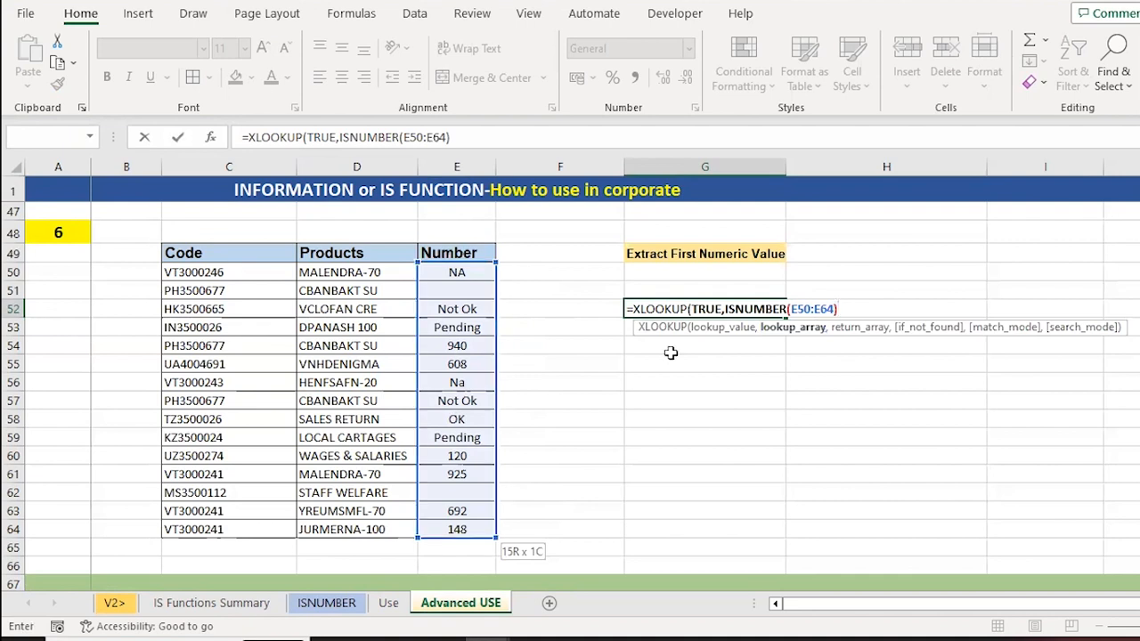
type(",")
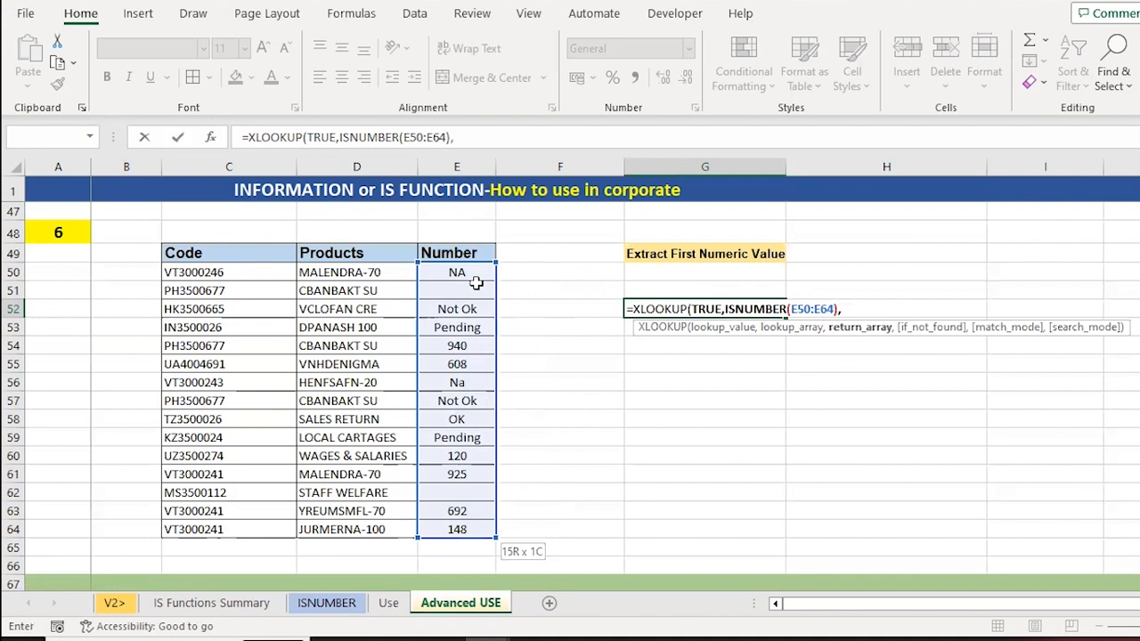
- Use E50:E64 as the return array and complete the XLOOKUP formula in G52
left_click_drag(454, 270, 457, 290)
key("shift+Down")
key("shift+Down")
key("shift+Down")
key("shift+Down")
key("shift+Down")
key("shift+Down")
key("shift+Down")
key("shift+Down")
key("shift+Down")
key("shift+Down")
key("shift+Down")
key("shift+Down")
key("shift+Down")
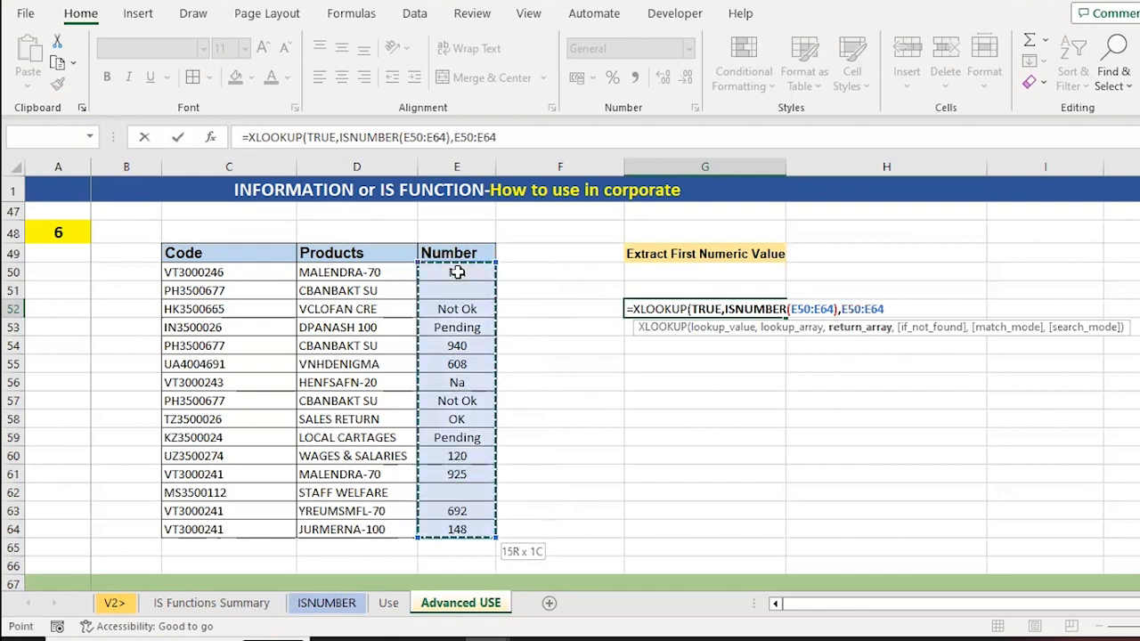
type(")")
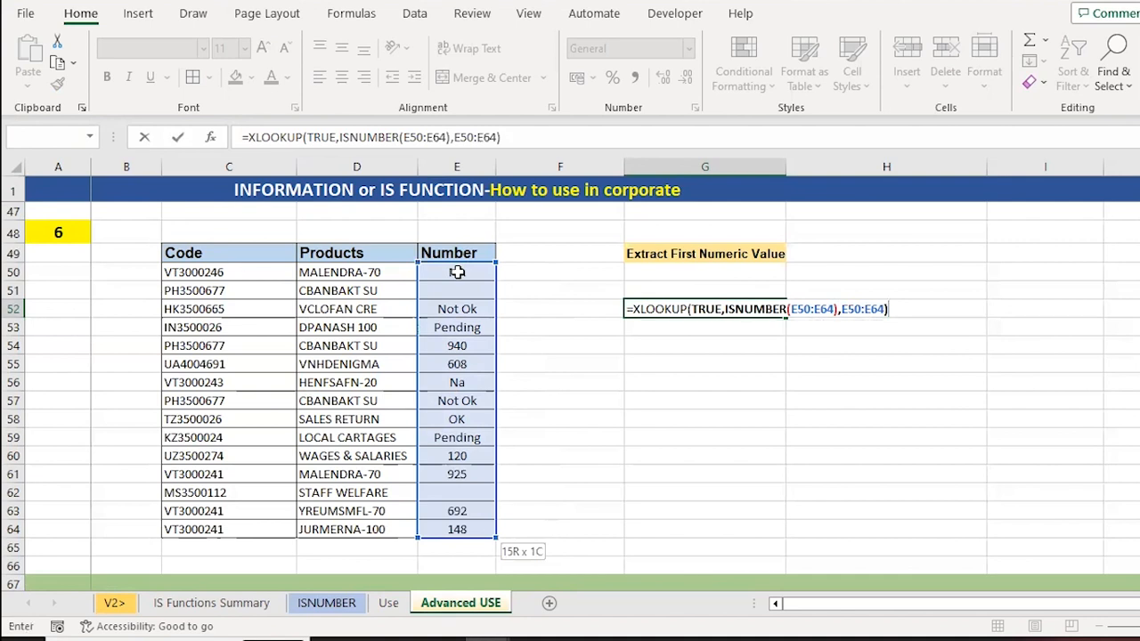
key("ctrl+Return")
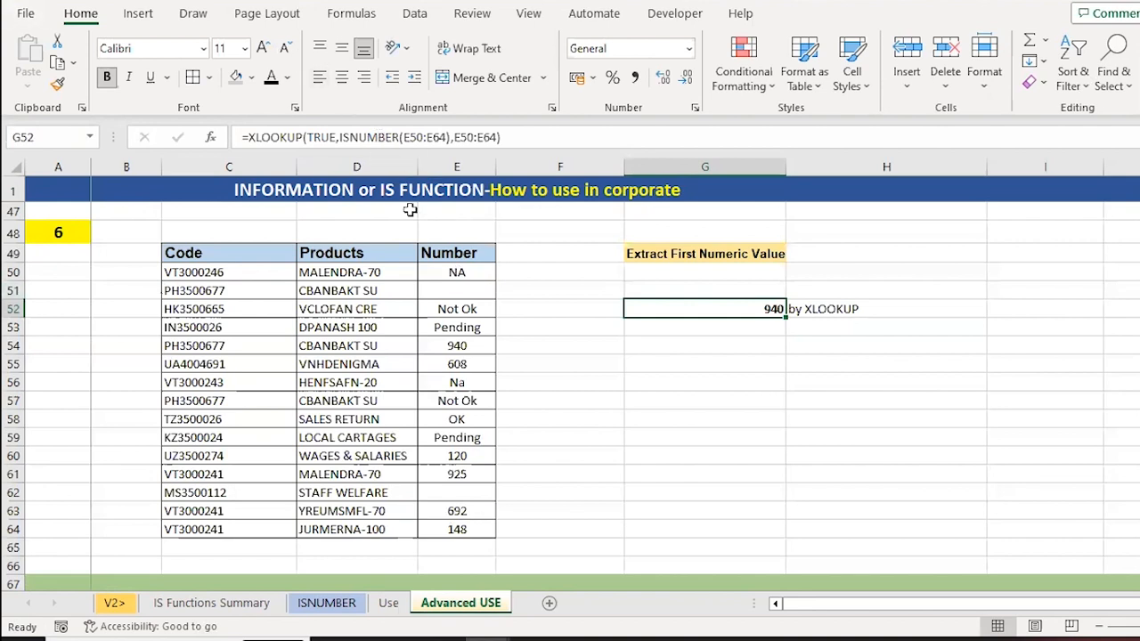
- Go to section 7 and look over the Name and Mobile No table starting in row 70
key("Down")
key("Down")
key("Down")
key("Down")
key("Down")
key("Down")
key("Down")
key("Down")
key("Down")
key("Down")
key("Down")
key("Down")
key("Down")
key("Down")
key("Down")
key("Down")
key("Down")
key("Down")
key("Down")
key("Down")
key("Left")
key("Left")
key("Left")
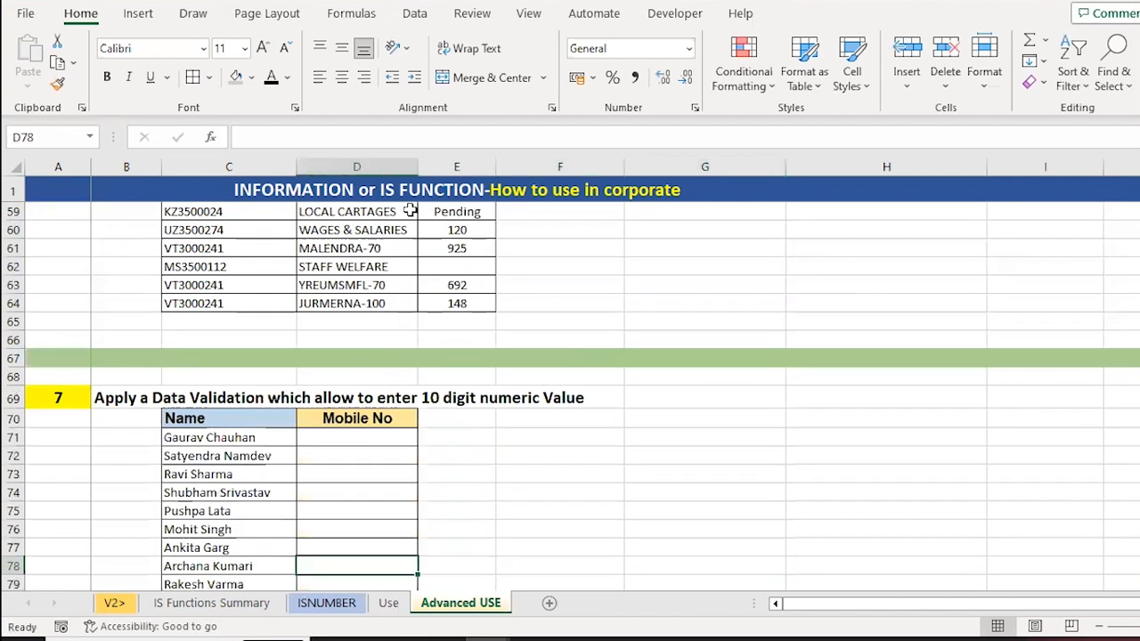
key("Left")
key("Down")
key("Down")
key("Down")
key("Down")
key("Down")
key("Down")
key("Up")
key("Up")
key("Up")
key("Up")
key("Up")
key("Up")
key("Up")
key("Up")
key("Up")
key("Up")
key("Up")
key("Up")
key("Up")
- Select the empty Mobile No cells D71:D82
key("ctrl+shift+Down")
key("Right")
key("shift+Down")
key("shift+Down")
key("shift+Down")
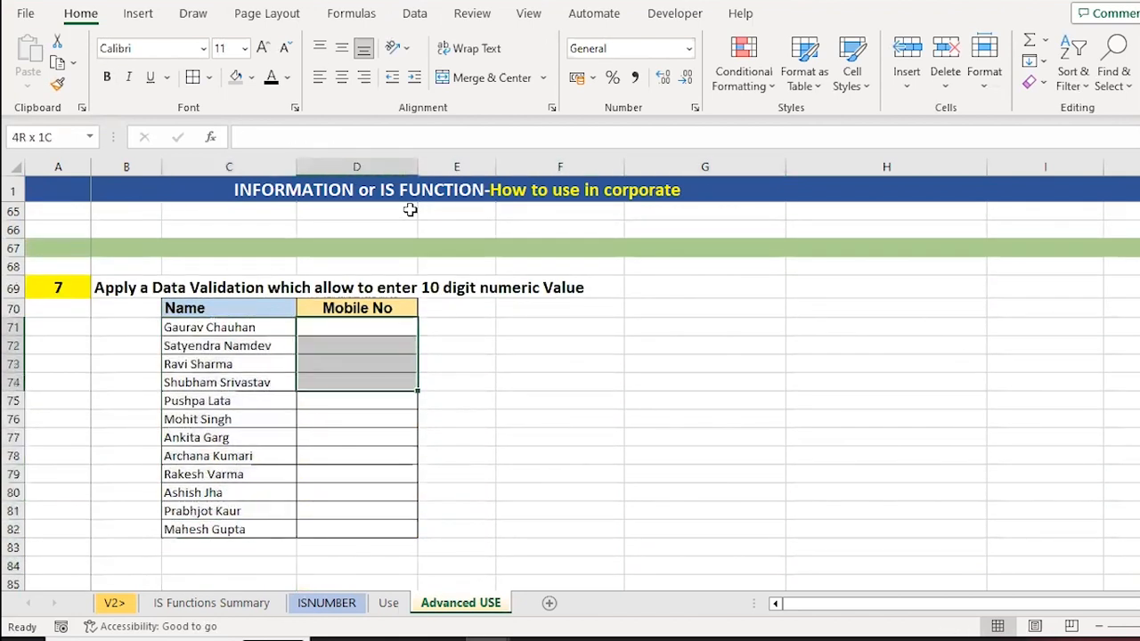
key("shift+Down")
key("shift+Down")
key("shift+Down")
key("shift+Down")
key("shift+Down")
key("shift+Down")
key("shift+Down")
key("shift+Down")
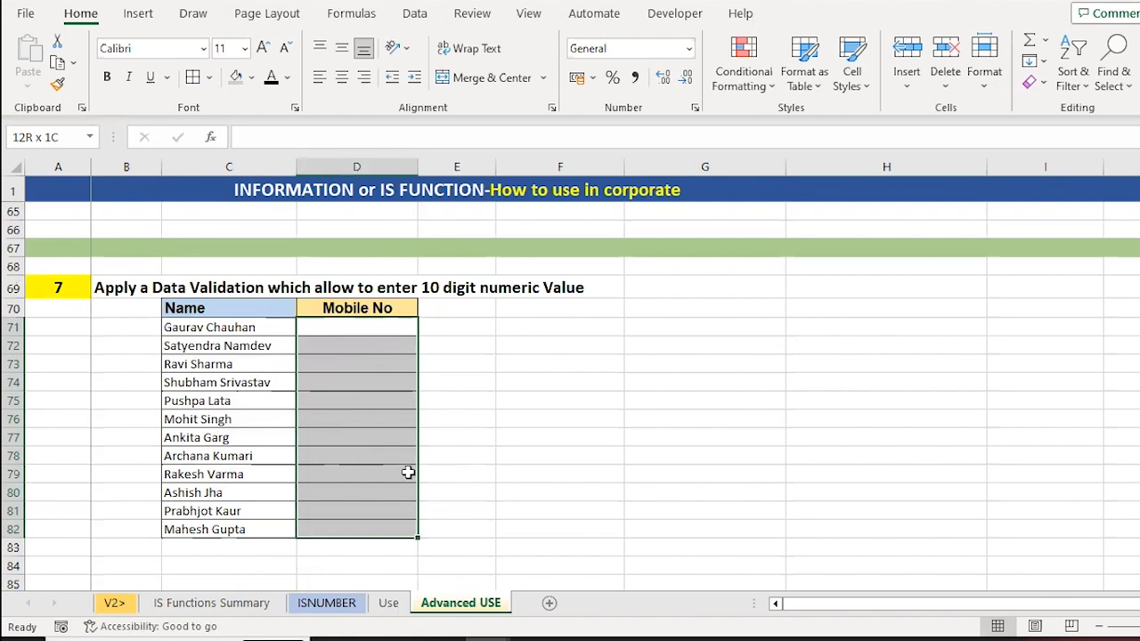
key("shift+Up")
key("shift+Up")
key("shift+Up")
key("shift+Up")
key("shift+Up")
key("shift+Up")
key("shift+Up")
key("shift+Up")
key("shift+Up")
key("shift+Up")
key("shift+Up")
key("shift+Down")
key("shift+Down")
key("shift+Down")
key("shift+Down")
key("shift+Down")
key("shift+Down")
key("shift+Down")
key("shift+Down")
key("shift+Down")
key("shift+Down")
key("shift+Down")
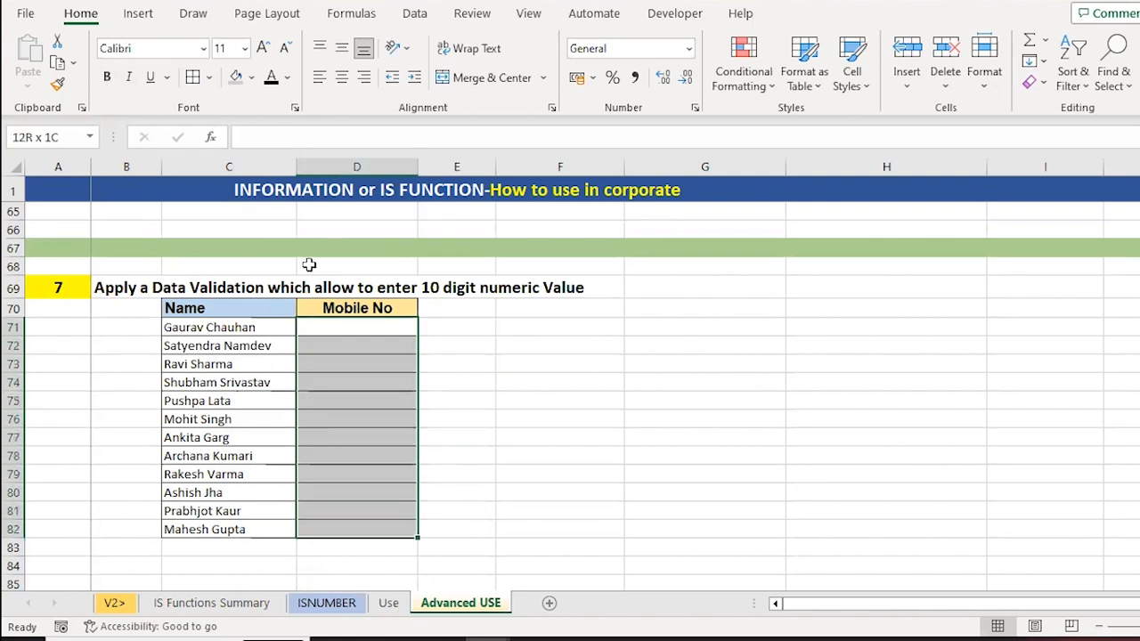
- Open Data Validation for the selected Mobile No cells and set the allowed criteria to Custom
type("d")
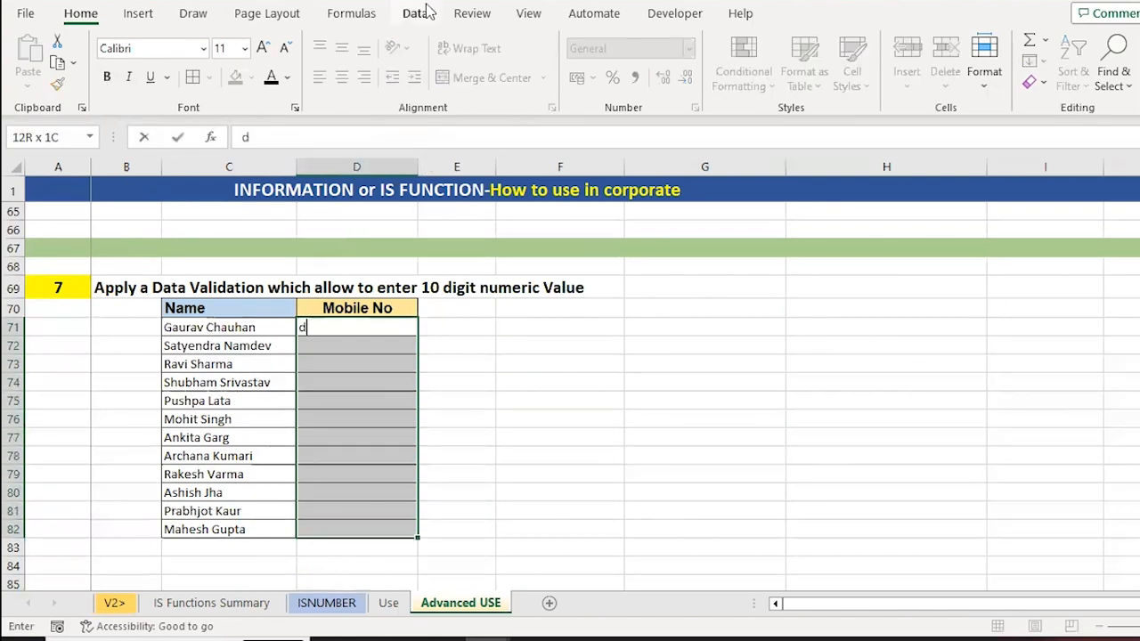
key("Escape")
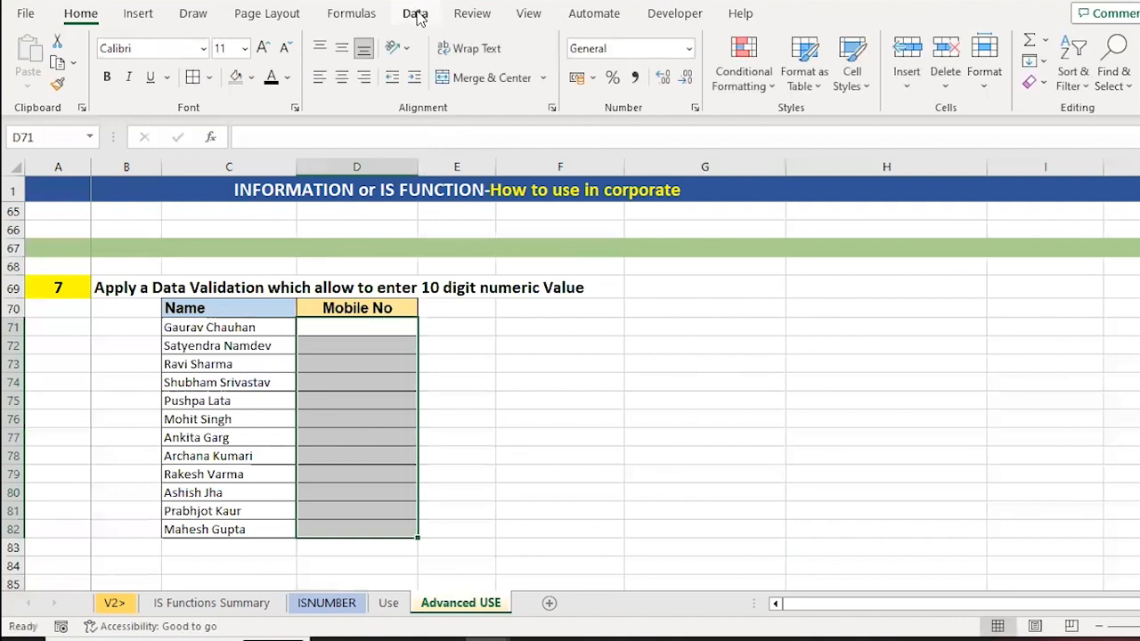
left_click(416, 15)
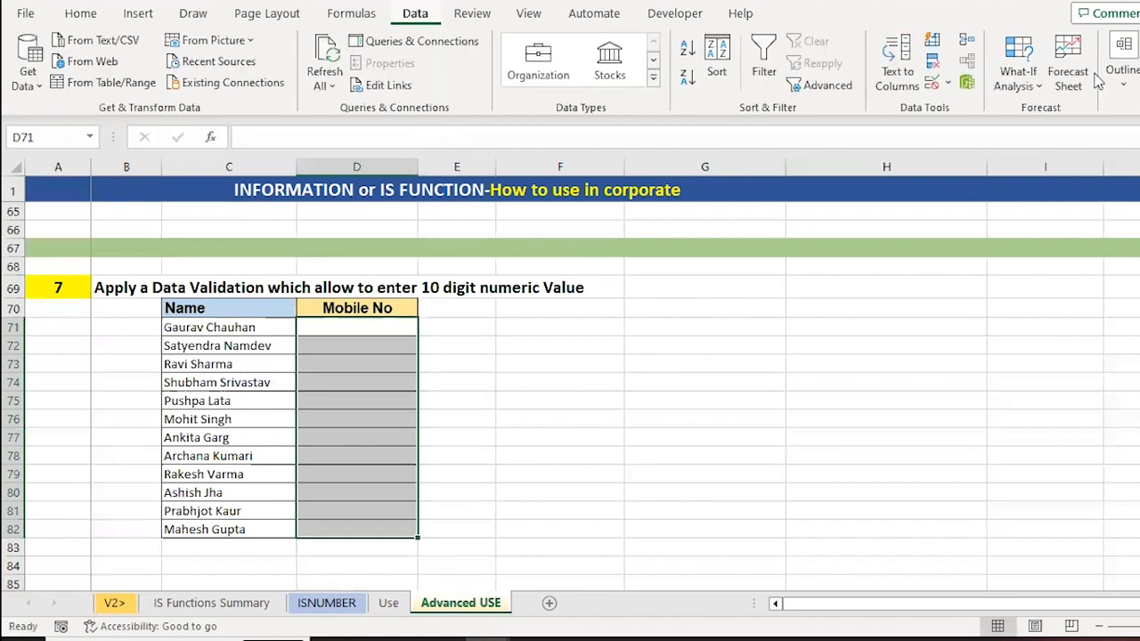
left_click(948, 83)
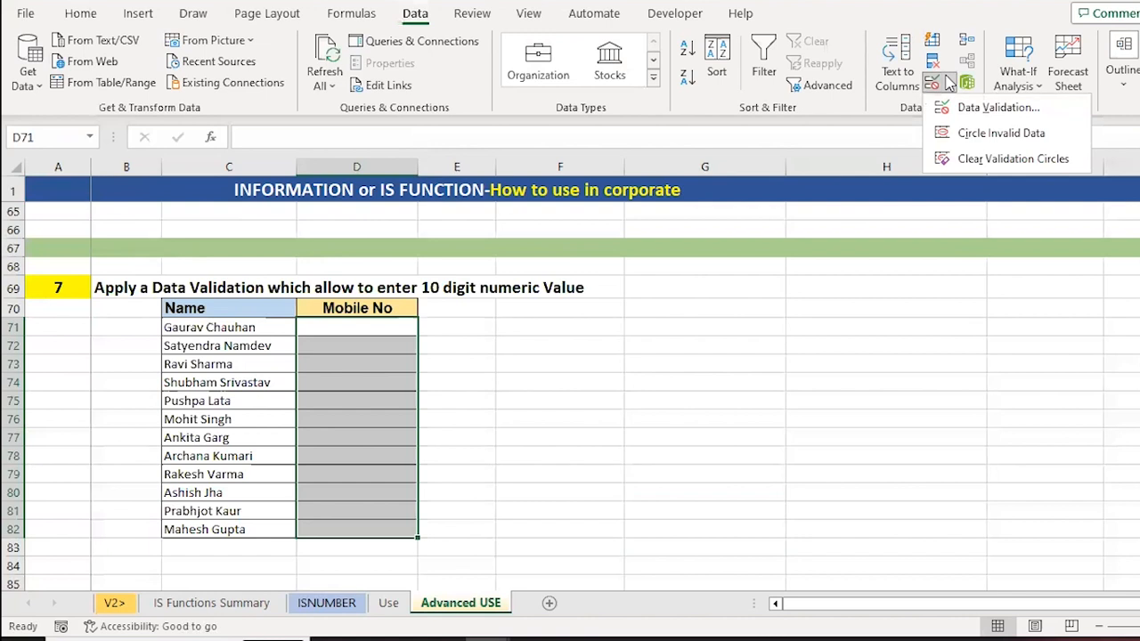
left_click(992, 109)
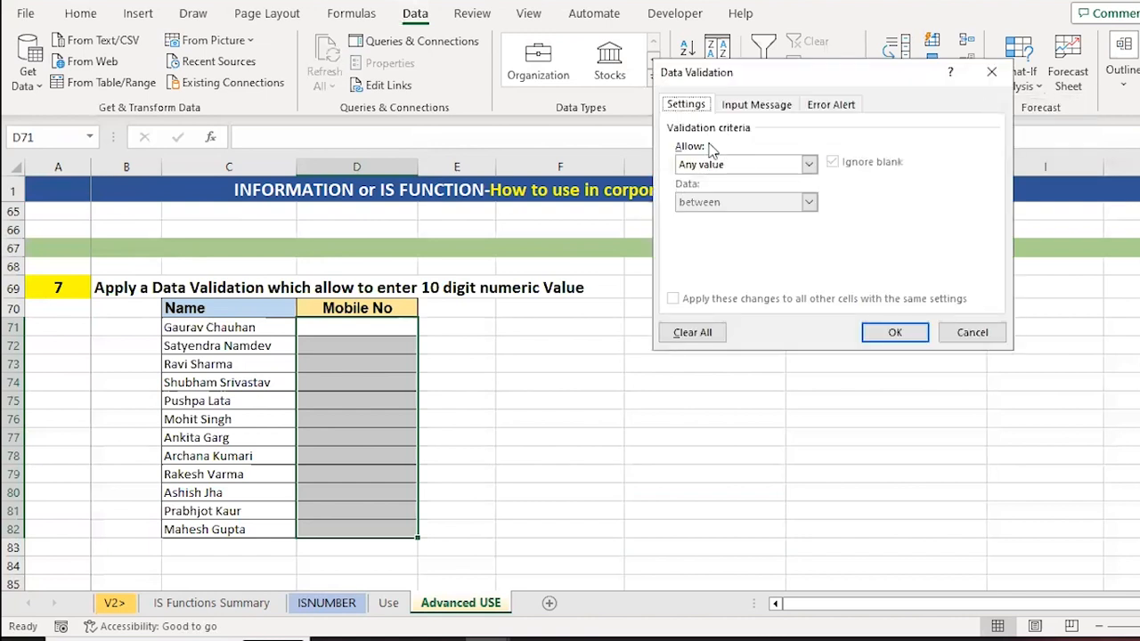
left_click(731, 165)
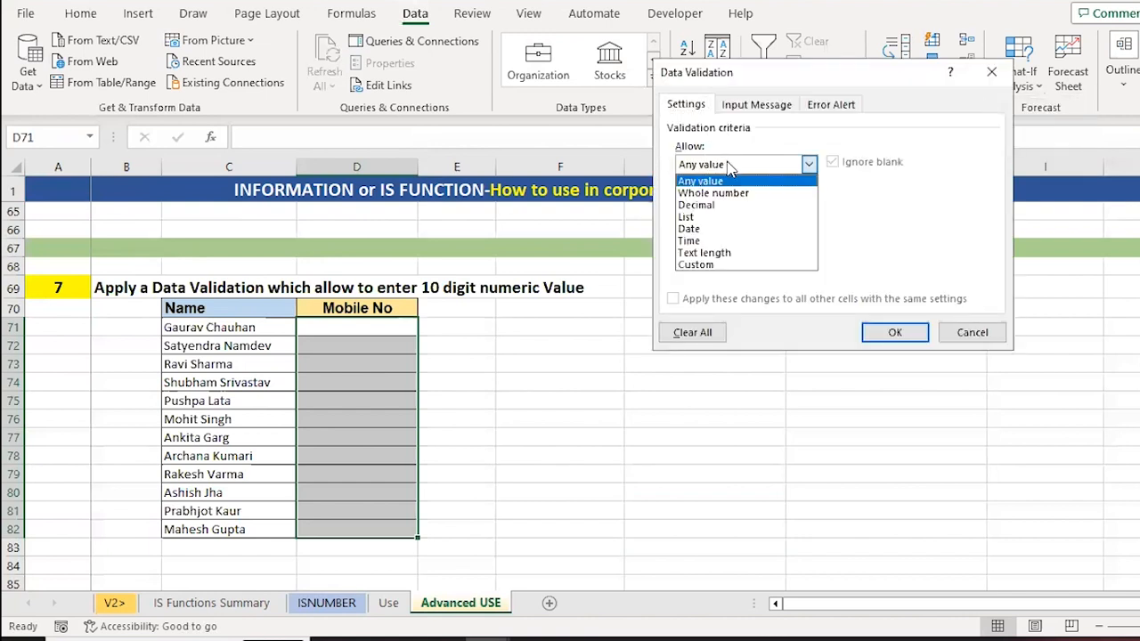
left_click(683, 265)
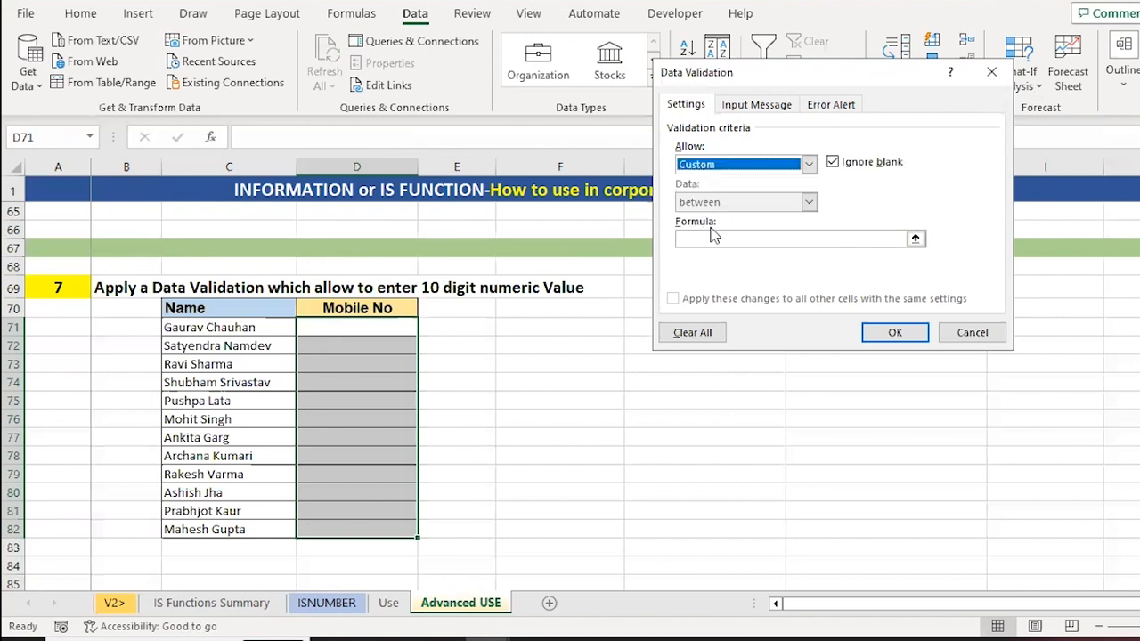
- Apply the validation formula =AND(ISNUMBER(D71),LEN(D71)=10) to the Mobile No cells
left_click(712, 238)
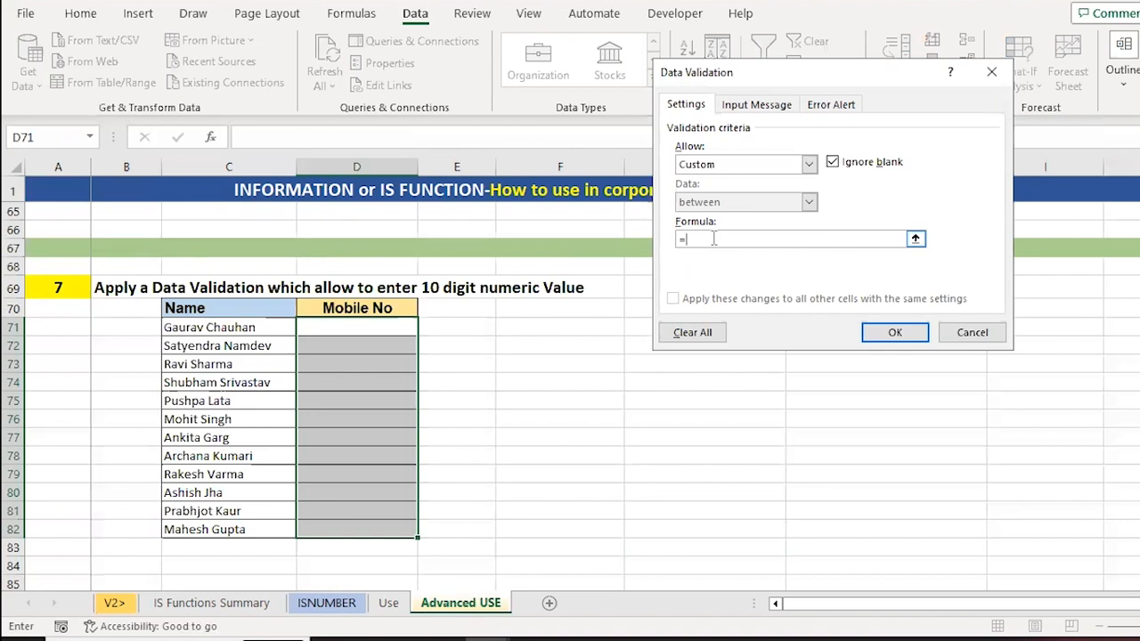
type("=AND(ISNUMBER")
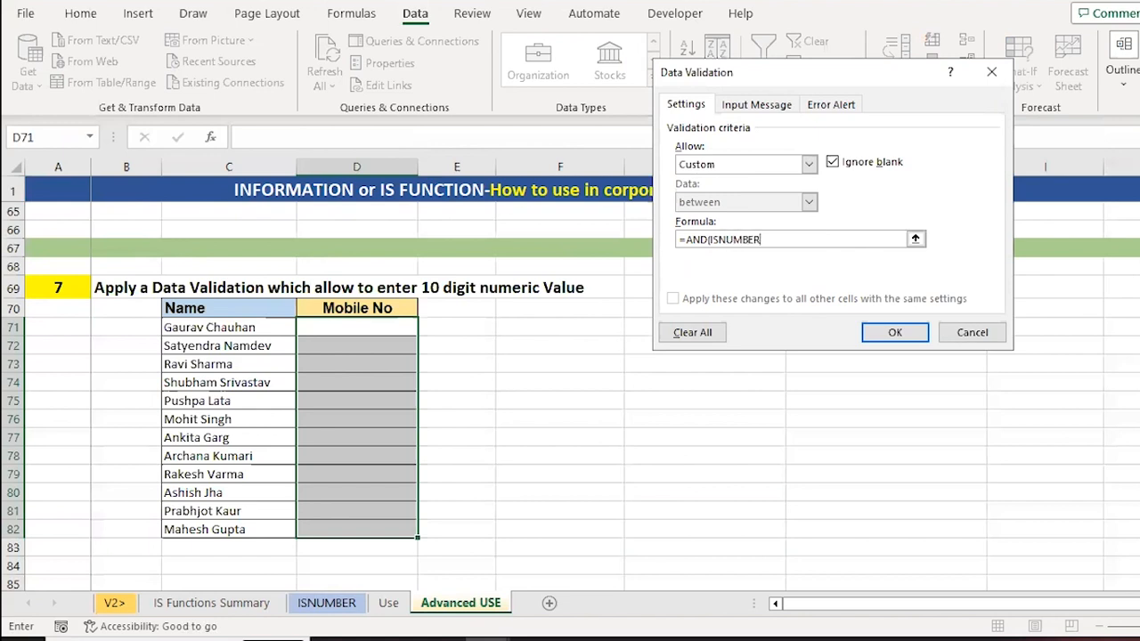
type("(")
left_click(373, 329)
type(")")
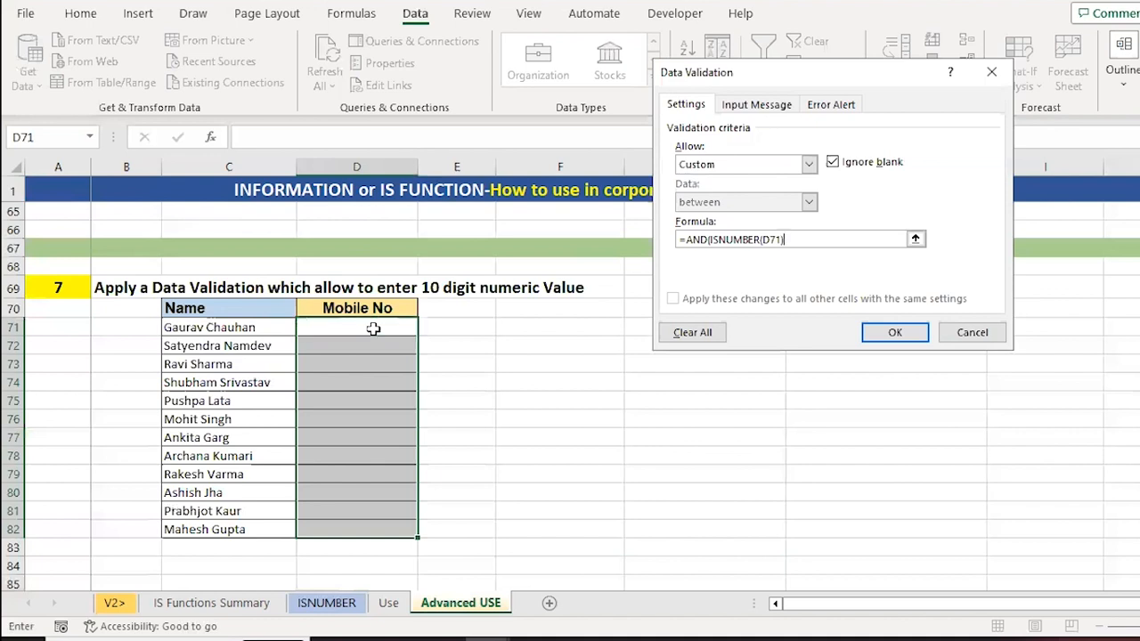
type(",LEN(")
left_click(342, 323)
type(")=10)")
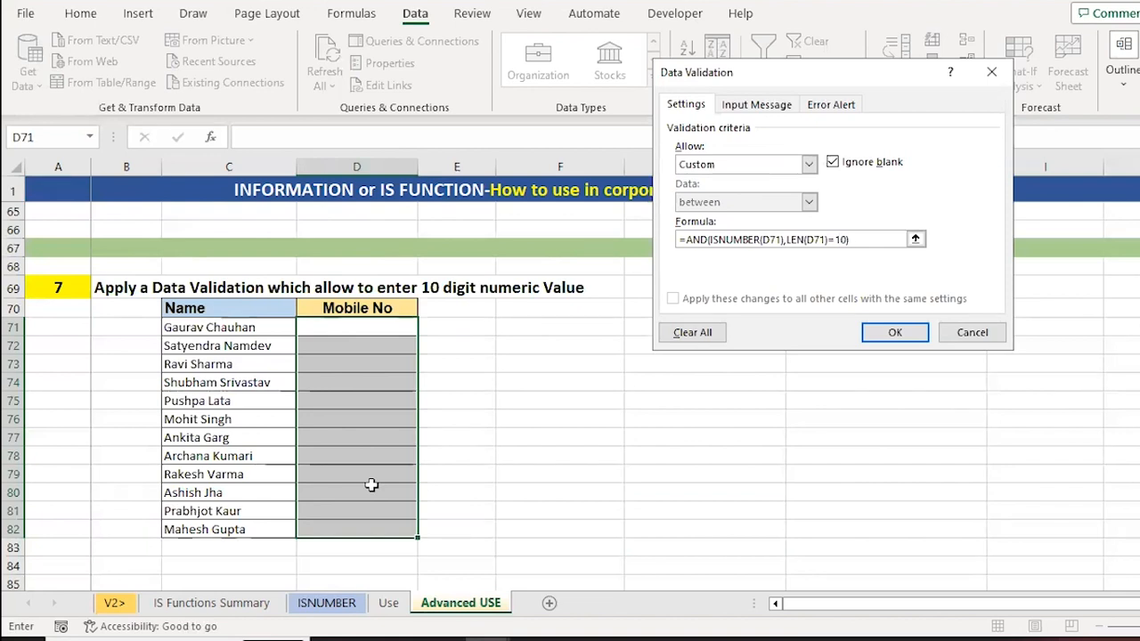
left_click(895, 332)
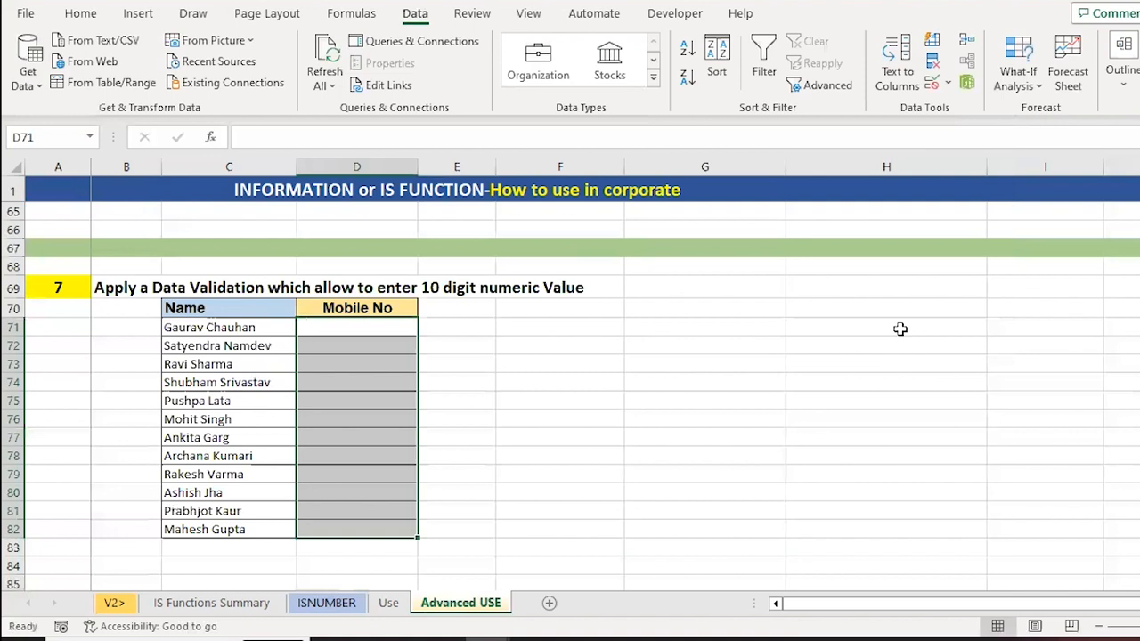
- Try to enter the text DFGSFD in D73 to test the validation rule, and cancel the entry
key("Down")
key("Down")
type("DFGSFD")
key("Return")
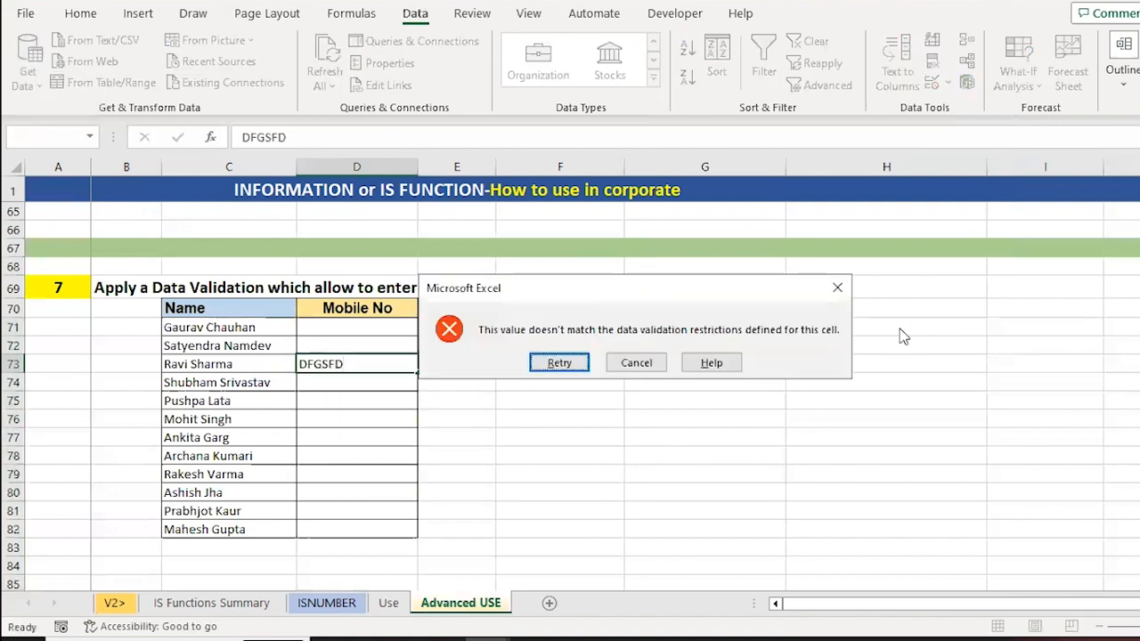
key("Return")
key("Escape")
- Try to enter an eight-digit number in D75 to test the validation's length condition
key("Down")
key("Down")
type("33")
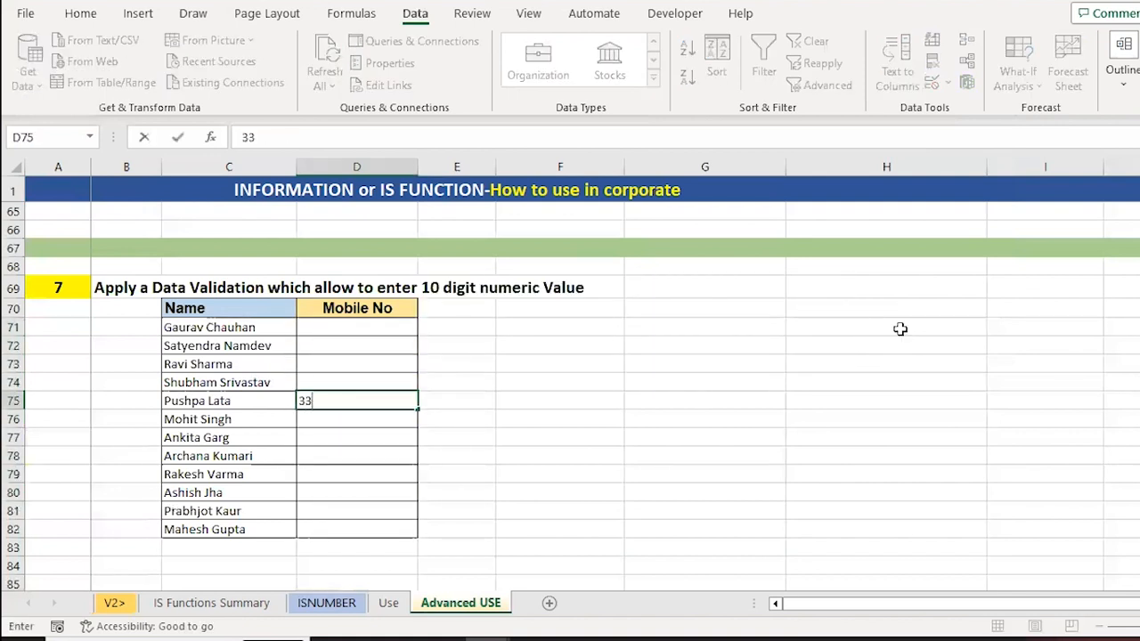
type("545456")
key("Return")
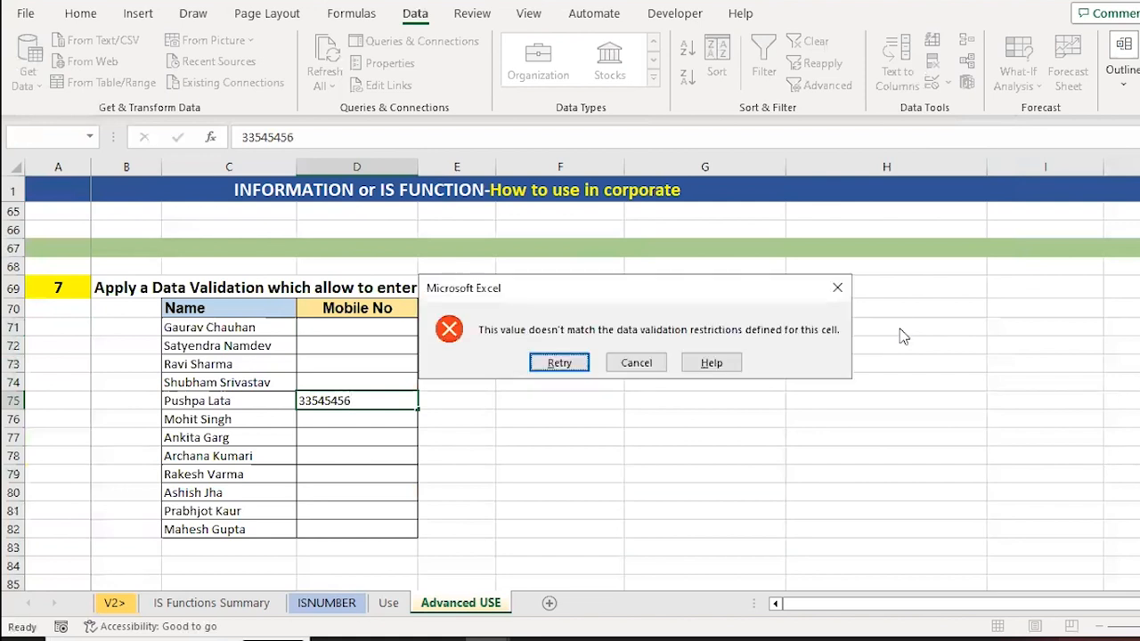
- Retry the entry in D75 and extend the mobile number to ten digits
key("Return")
key("End")
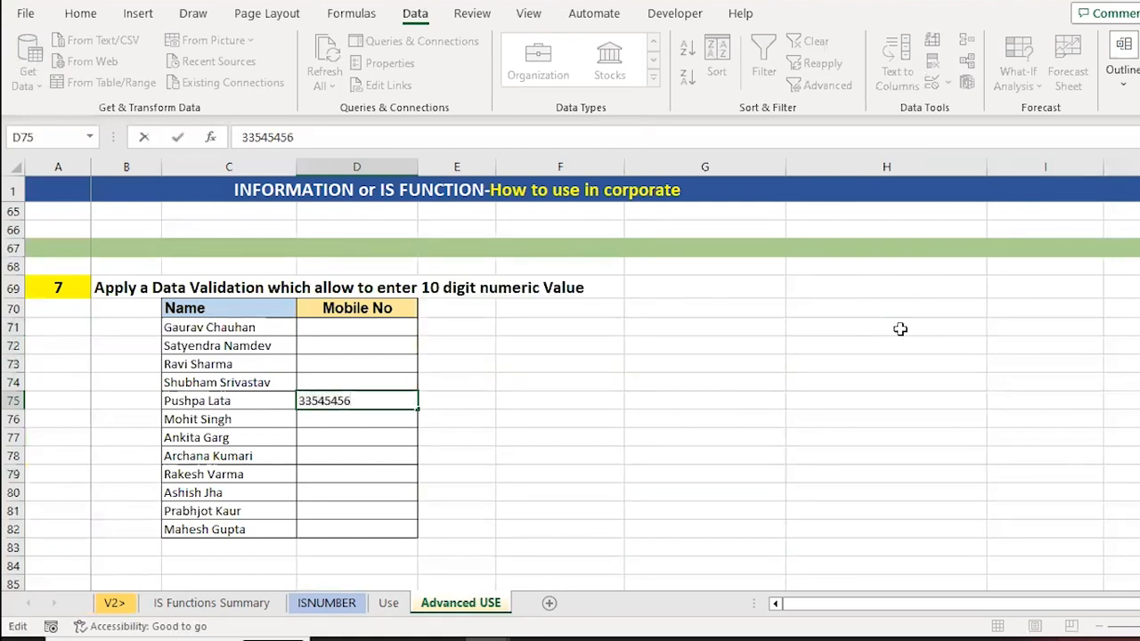
type("56")
key("Return")
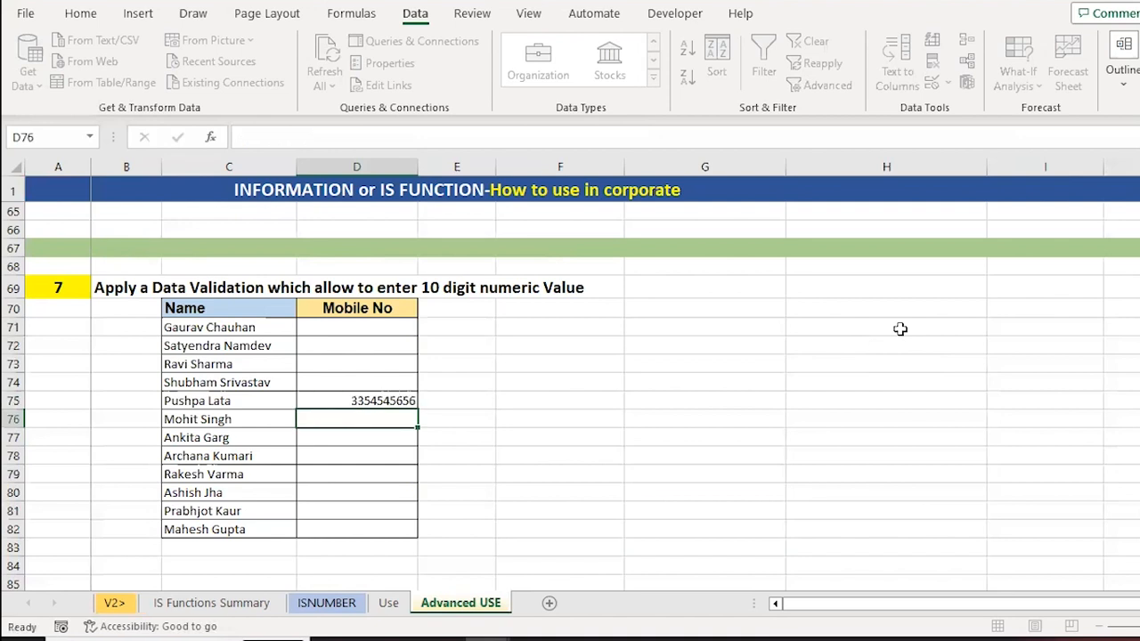
- Check the length of the mobile number in D75 with a LEN formula in F75, and clear that formula
key("Up")
key("Right")
key("Right")
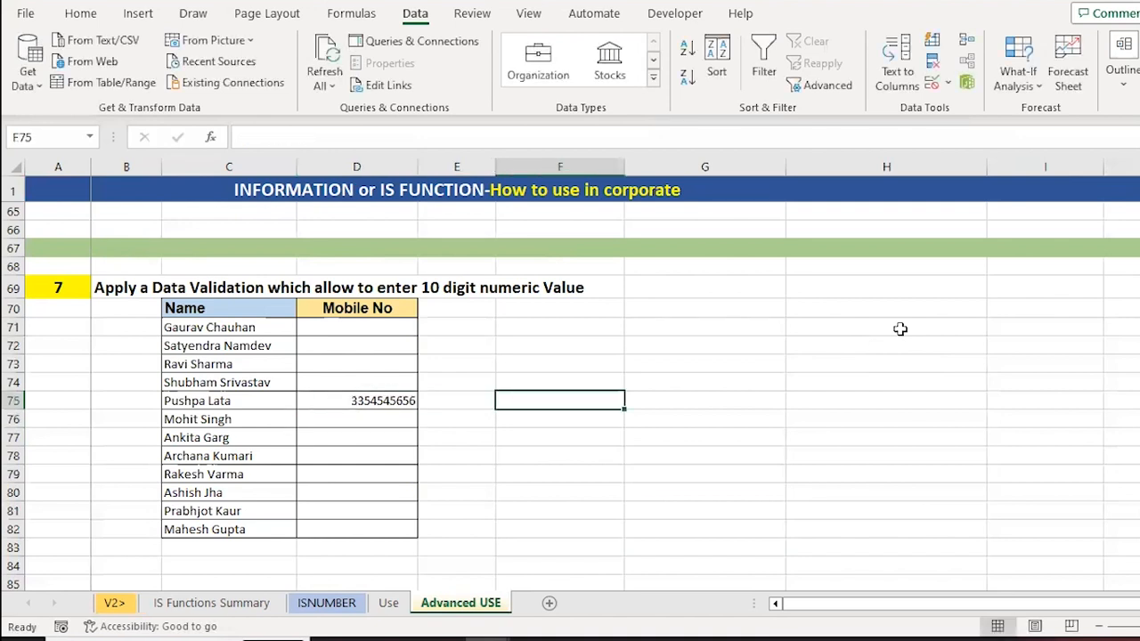
type("=LEN(")
key("Left")
key("Left")
key("ctrl+Return")
key("Delete")
key("Left")
key("Left")
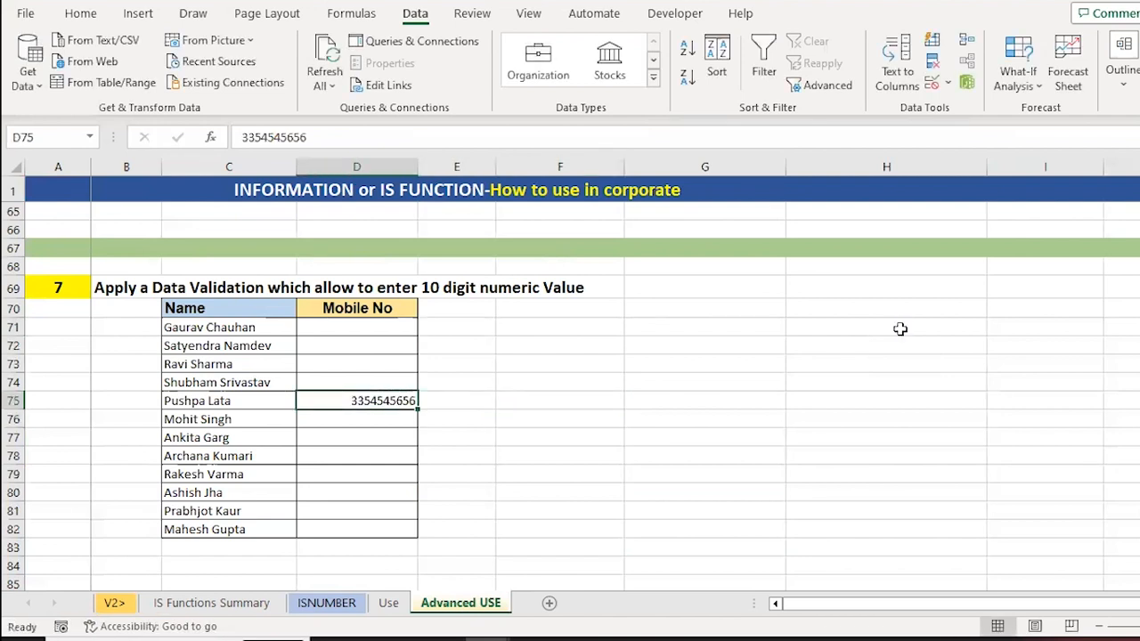
- Look through the rows below the Mobile No table for further exercises, and return to D72 in the table
key("Down")
key("Down")
key("Down")
key("Down")
key("Down")
key("Down")
key("Down")
key("Down")
key("Down")
key("Down")
key("Down")
key("Down")
key("Down")
key("Down")
key("Down")
key("Down")
key("Down")
key("Down")
key("Down")
key("Down")
key("ctrl+Up")
key("ctrl+Up")
key("Up")
key("Up")
key("Up")
key("Down")
key("Down")
key("Down")
key("Down")
key("Down")
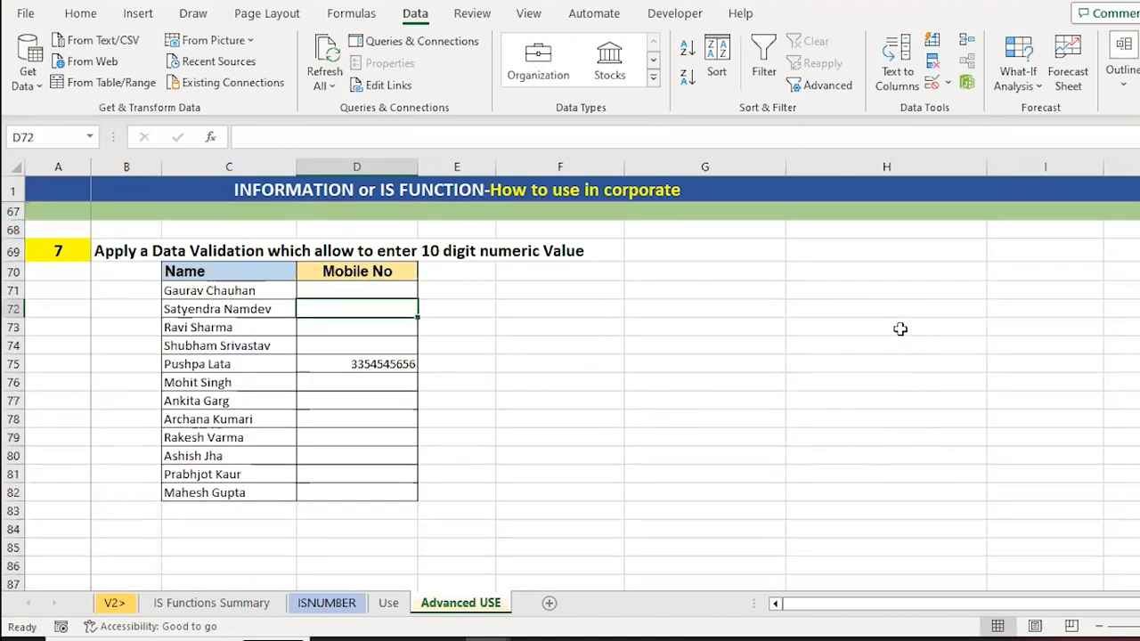